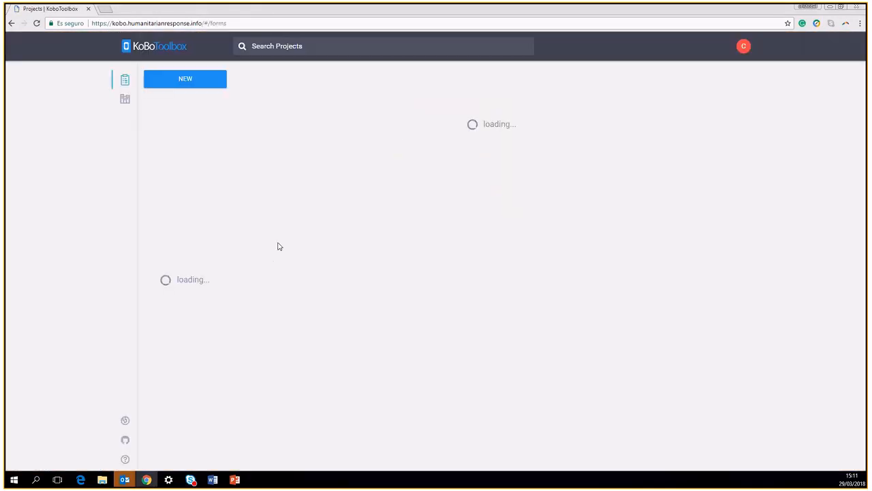
Bring up the NEW menu on the projects page to start a project
{"action": "left_click", "coordinate": [204, 81]}
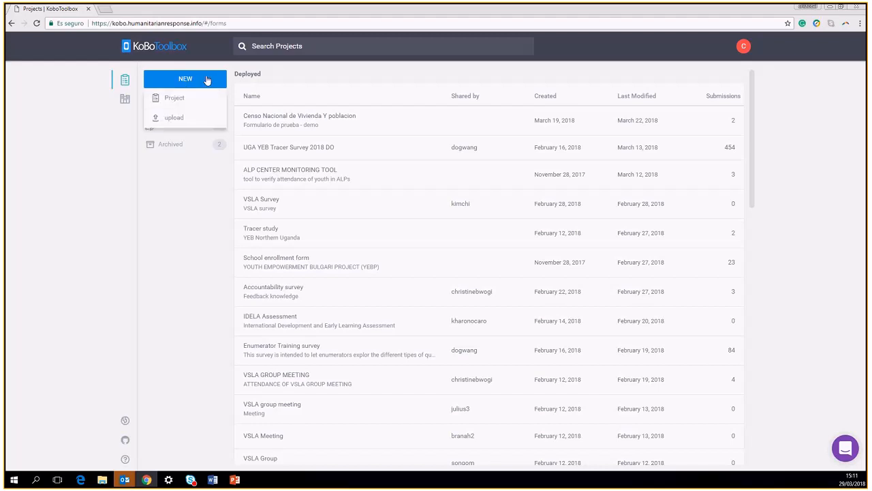
Name a new project 'School survey', describe it as 'YEB UGANDA', sector Economic/Social Development
{"action": "left_click", "coordinate": [176, 99]}
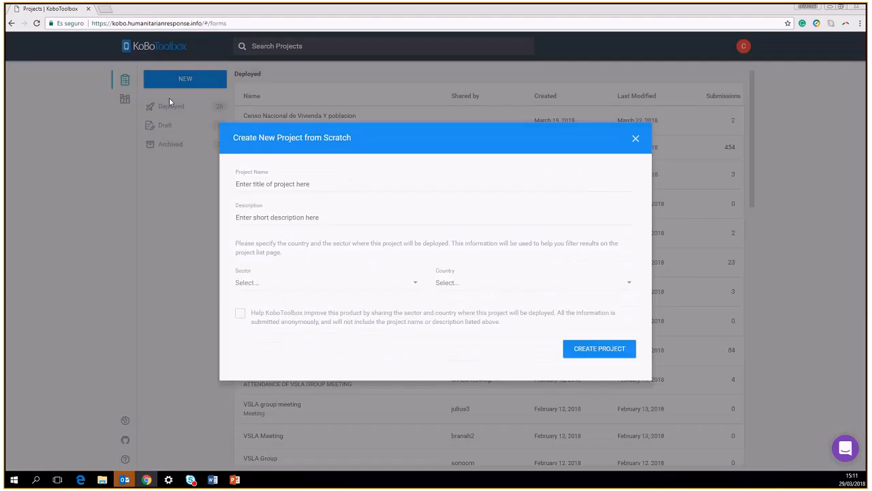
{"action": "left_click", "coordinate": [296, 186]}
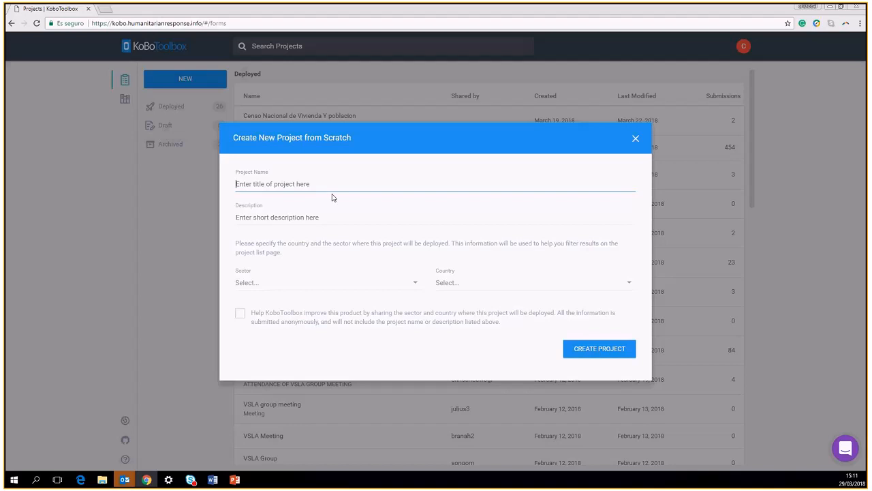
{"action": "type", "text": "School survey"}
{"action": "key", "text": "Tab"}
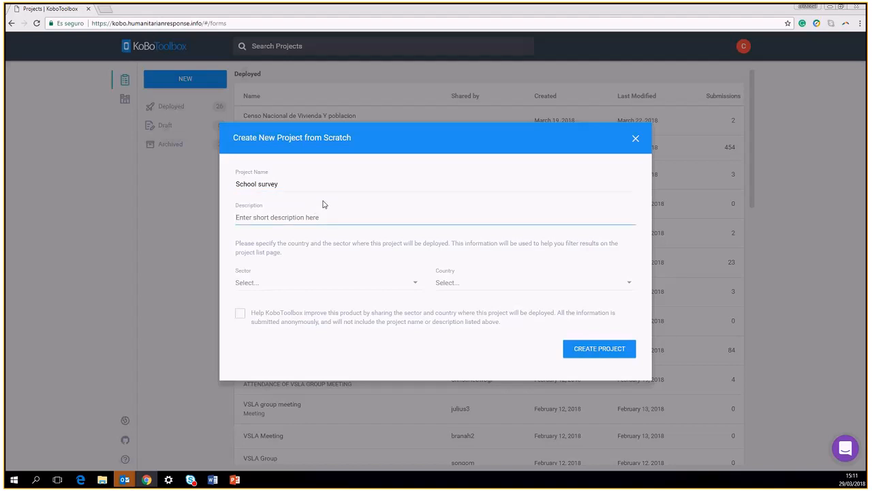
{"action": "type", "text": "YEB UGANDA"}
{"action": "left_click", "coordinate": [270, 284]}
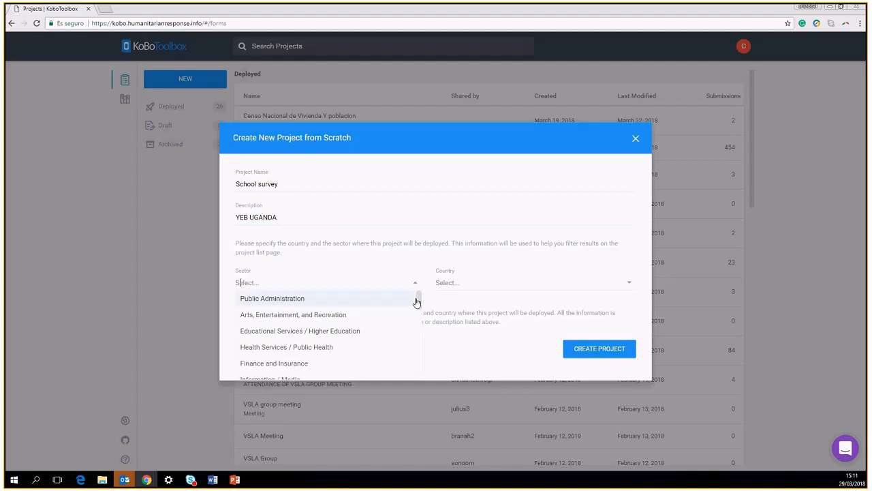
{"action": "left_click_drag", "start_coordinate": [415, 300], "coordinate": [419, 312]}
{"action": "scroll", "coordinate": [417, 312], "scroll_direction": "down", "scroll_amount": 1}
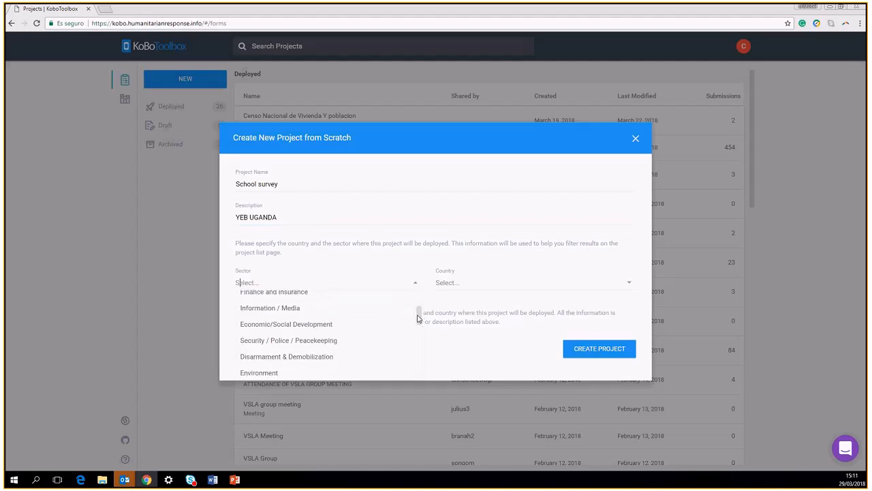
{"action": "left_click", "coordinate": [323, 328]}
Set the country to Uganda, agree to anonymous sharing, and create the project
{"action": "left_click", "coordinate": [451, 282]}
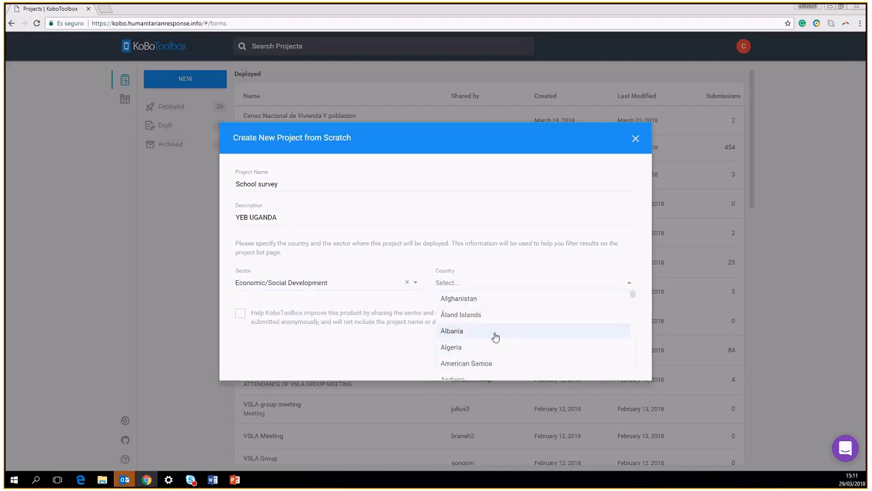
{"action": "scroll", "coordinate": [525, 336], "scroll_direction": "down", "scroll_amount": 5}
{"action": "scroll", "coordinate": [525, 337], "scroll_direction": "down", "scroll_amount": 5}
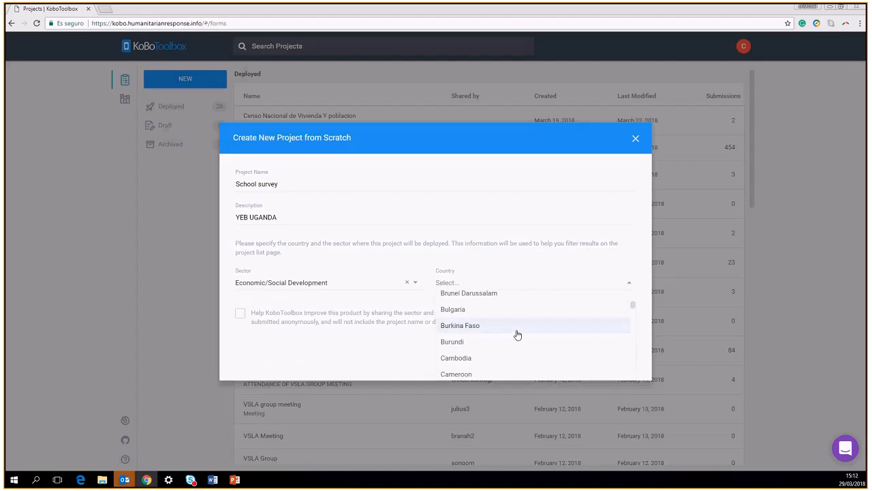
{"action": "type", "text": "u"}
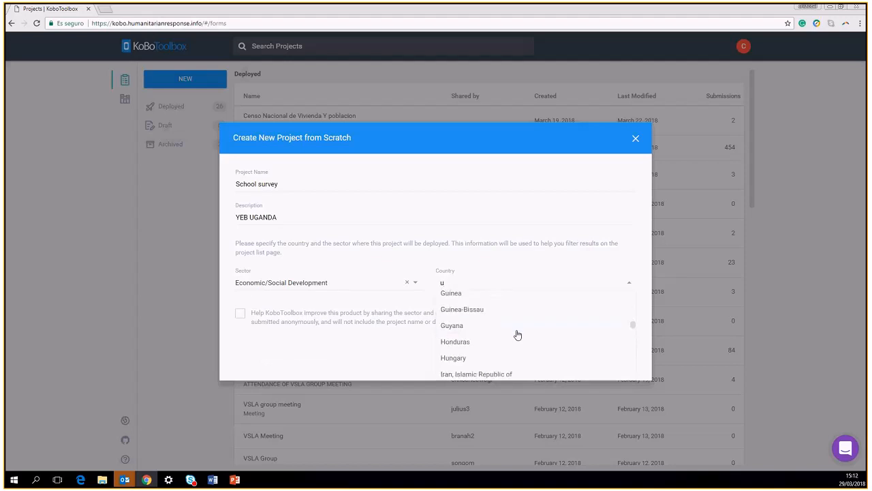
{"action": "scroll", "coordinate": [517, 335], "scroll_direction": "down", "scroll_amount": 5}
{"action": "scroll", "coordinate": [517, 334], "scroll_direction": "down", "scroll_amount": 2}
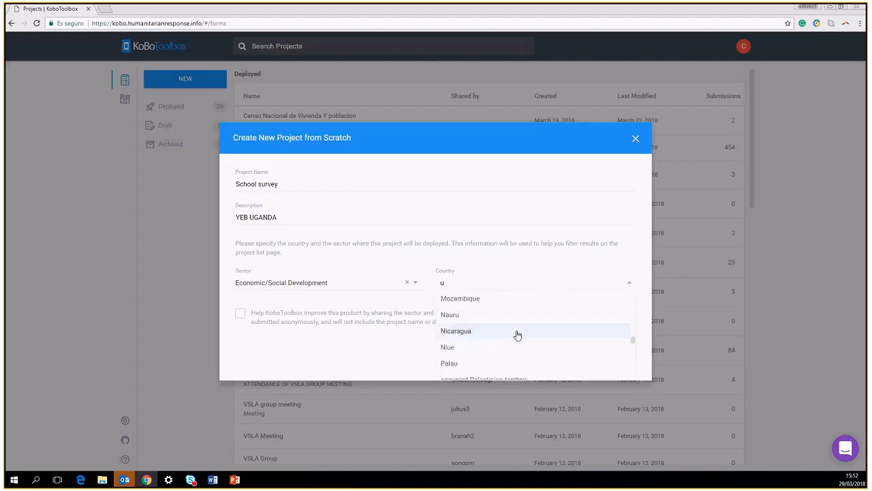
{"action": "type", "text": "gand"}
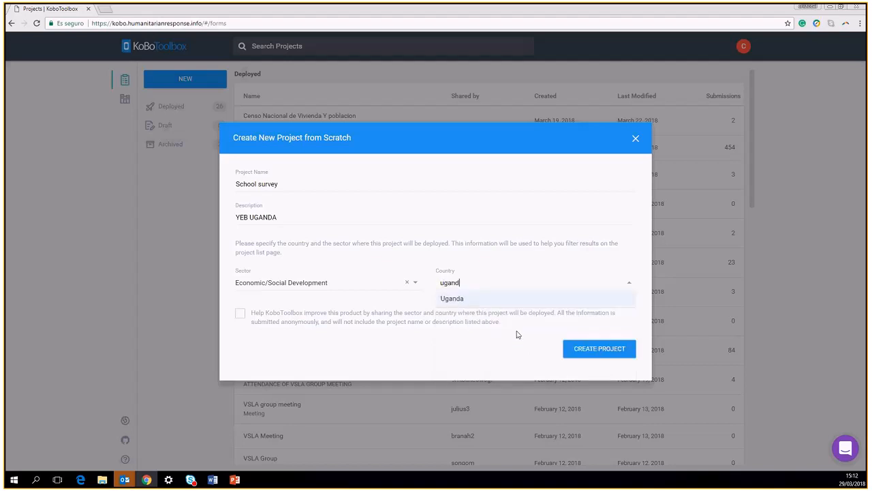
{"action": "left_click", "coordinate": [464, 302]}
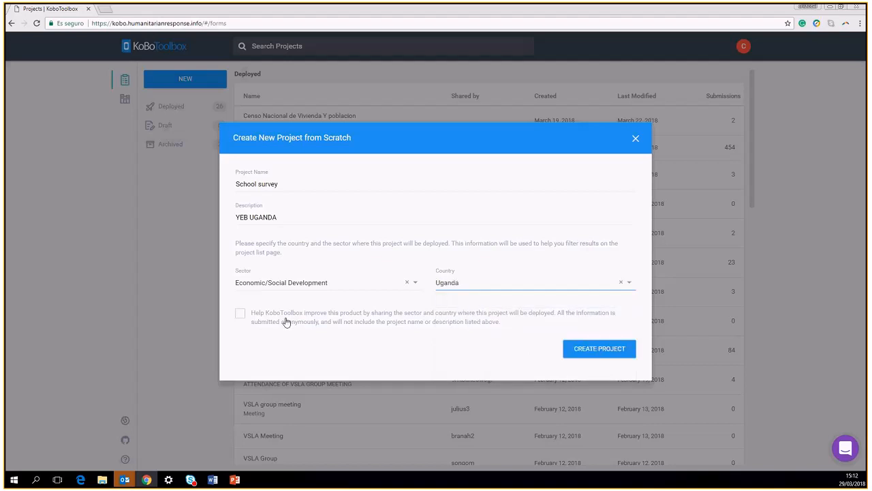
{"action": "left_click", "coordinate": [240, 314]}
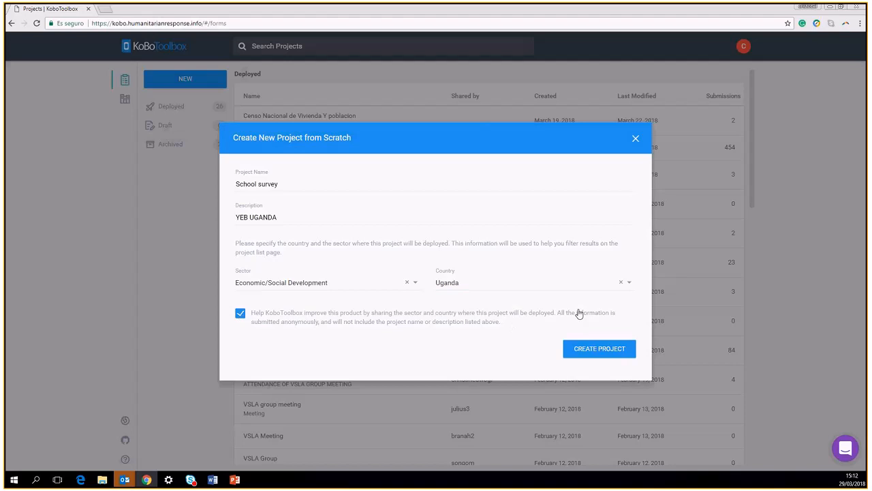
{"action": "left_click", "coordinate": [599, 348]}
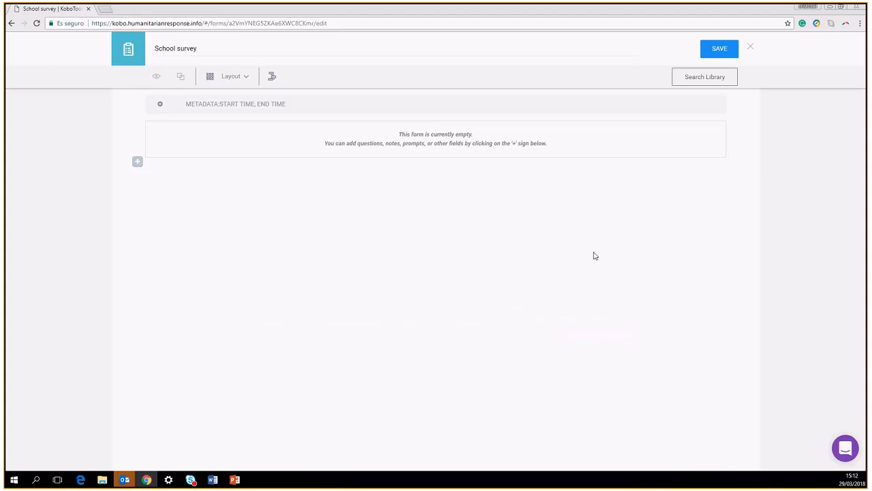
Add a Text question labelled 'Street' as the form's first question
{"action": "left_click", "coordinate": [137, 162]}
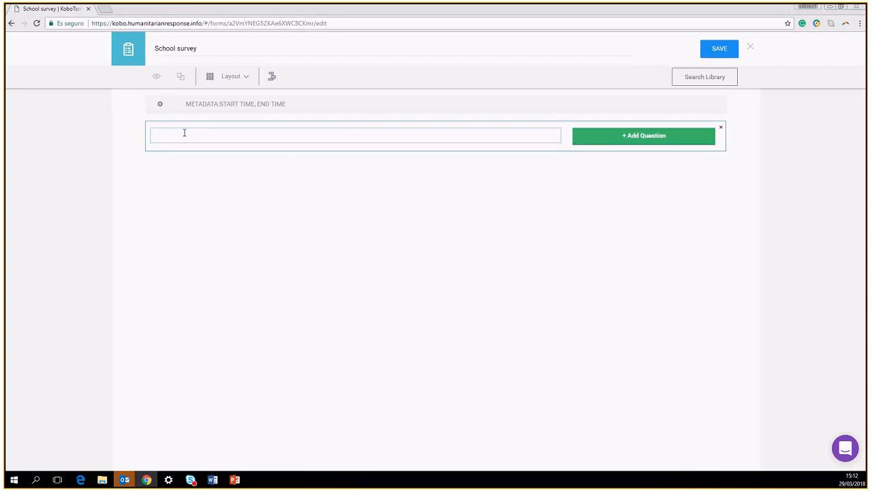
{"action": "type", "text": "Street"}
{"action": "left_click", "coordinate": [618, 137]}
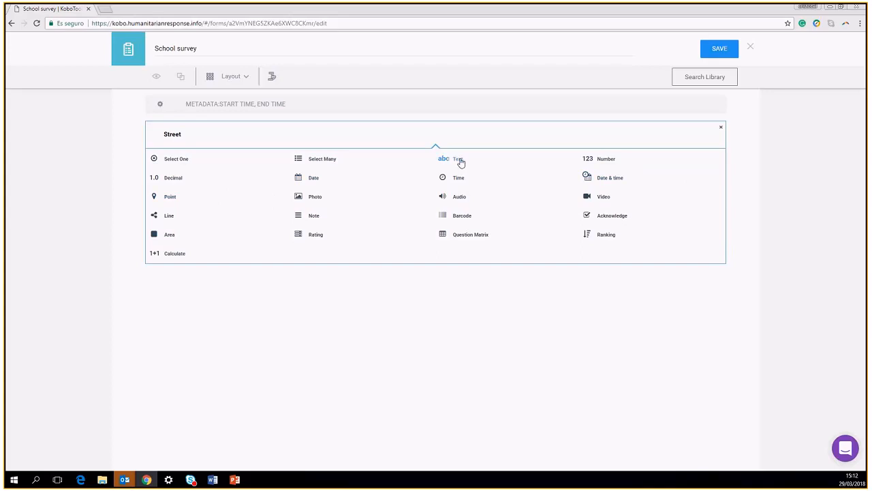
{"action": "left_click", "coordinate": [458, 158]}
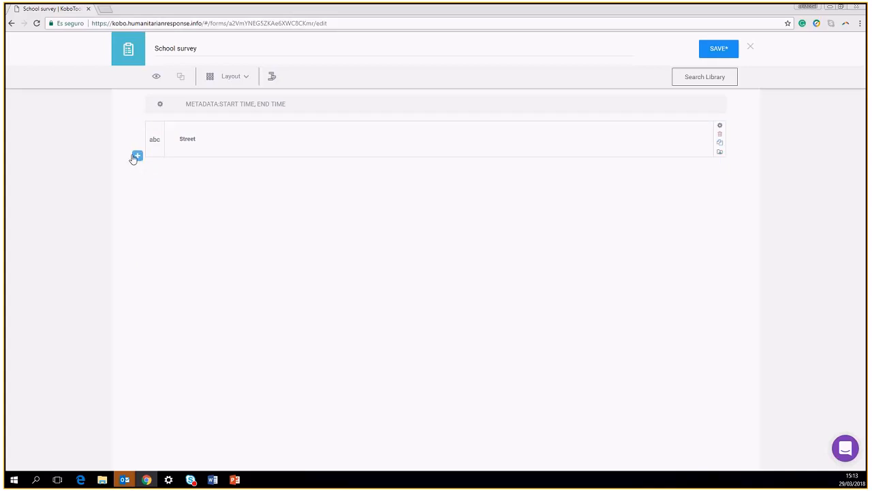
Add a Number question 'number of the building' below Street
{"action": "left_click", "coordinate": [137, 157]}
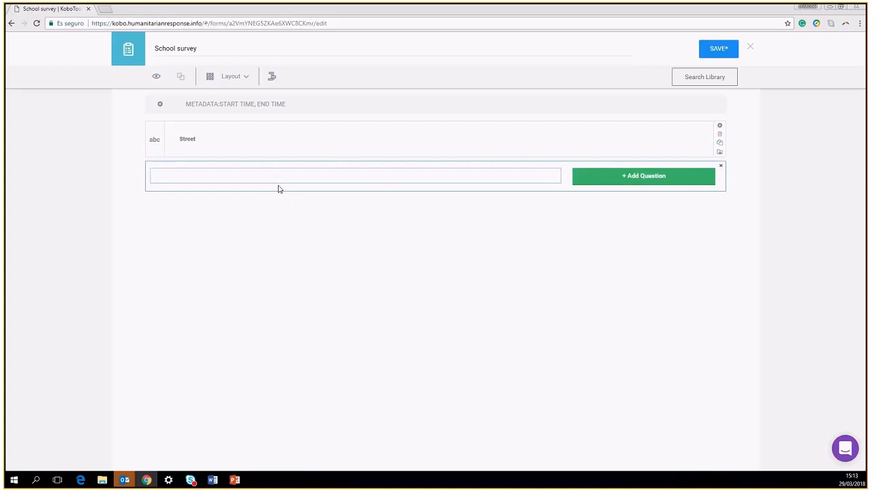
{"action": "type", "text": "number o"}
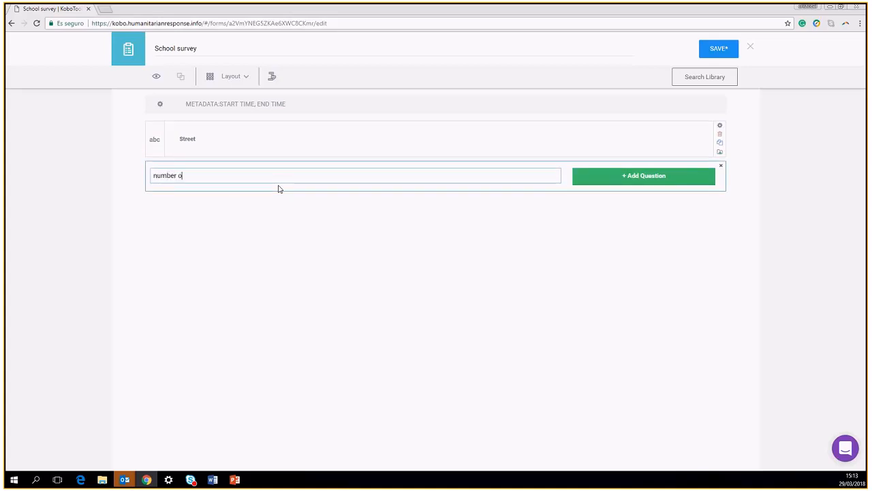
{"action": "type", "text": "f the building"}
{"action": "left_click", "coordinate": [634, 174]}
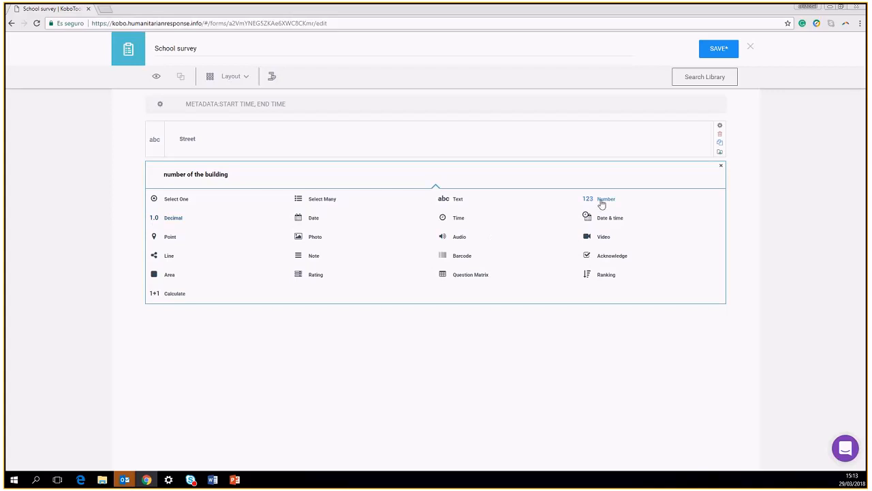
{"action": "left_click", "coordinate": [602, 202]}
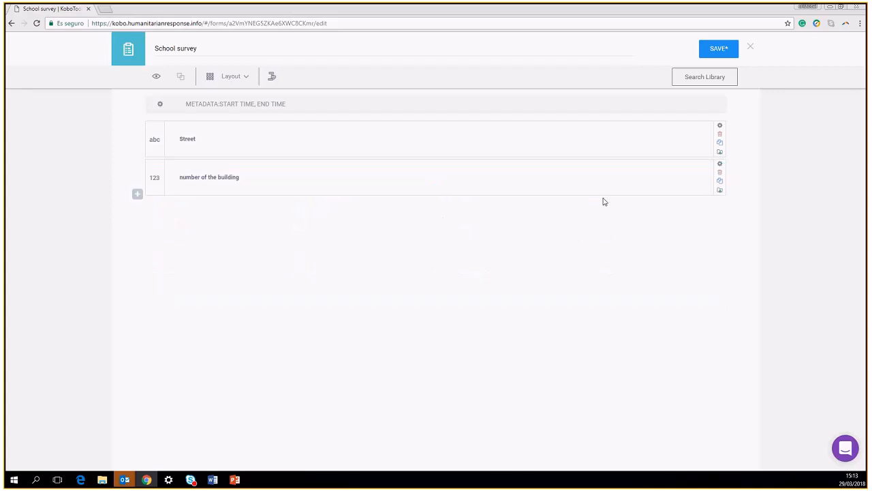
{"action": "left_click", "coordinate": [137, 196]}
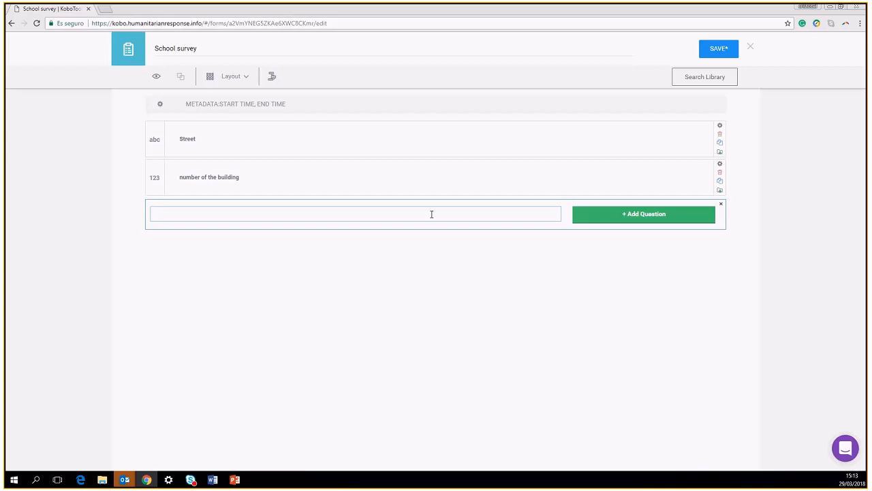
Add a single-choice 'Municipality' question with choices Municipality 1 and Municipality 2
{"action": "type", "text": "Municipality"}
{"action": "left_click", "coordinate": [621, 220]}
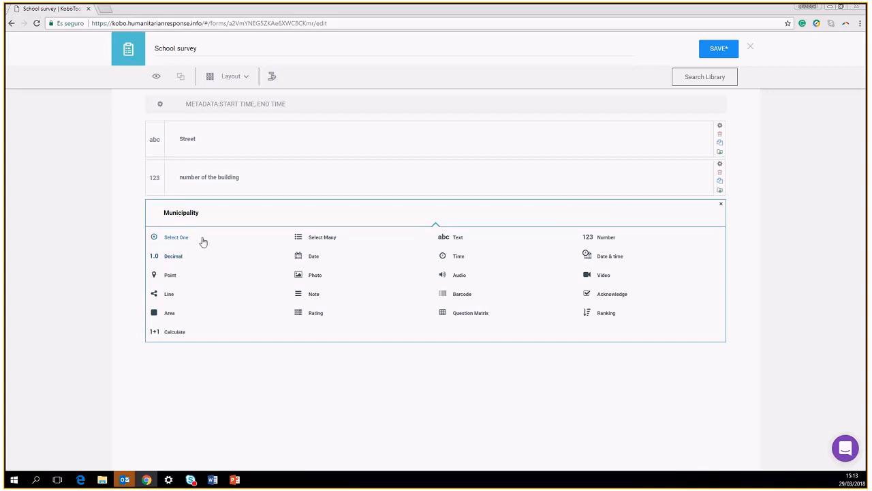
{"action": "left_click", "coordinate": [178, 238]}
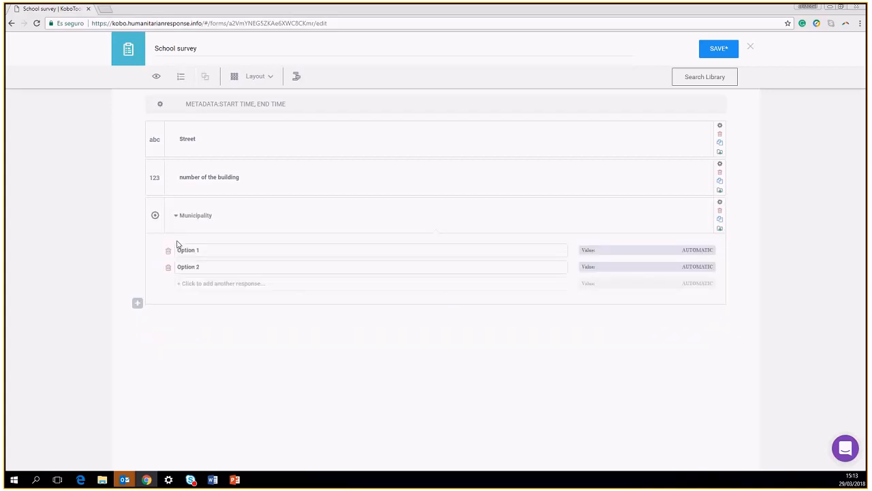
{"action": "left_click", "coordinate": [215, 250]}
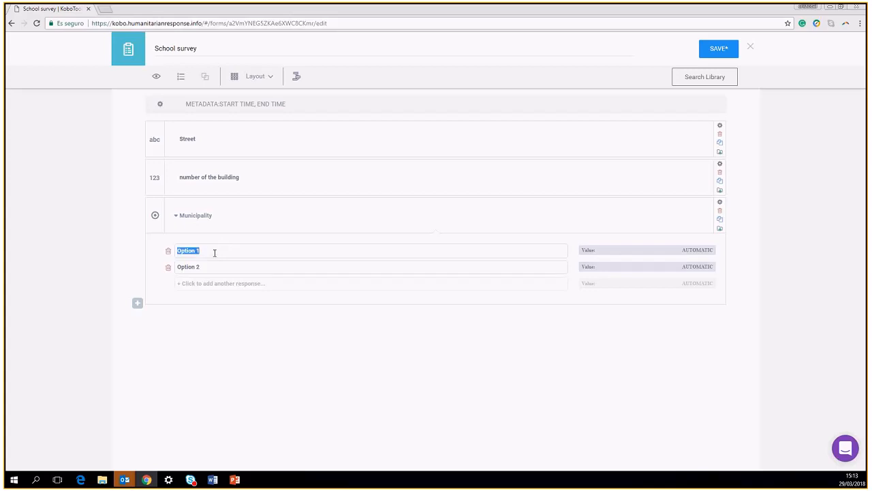
{"action": "type", "text": "Municipality 1"}
{"action": "left_click", "coordinate": [205, 270]}
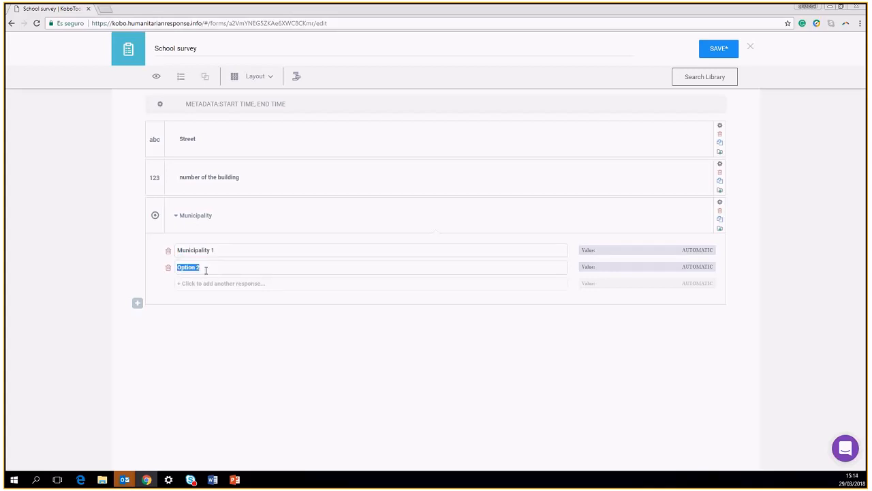
{"action": "type", "text": "Municipality 2"}
Add a third choice Municipality 3 and fix the second choice's spelling
{"action": "left_click", "coordinate": [183, 283]}
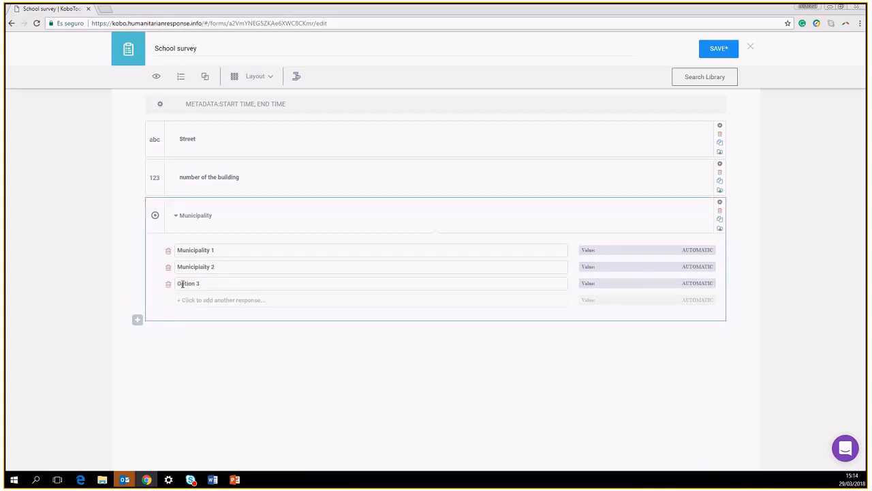
{"action": "left_click", "coordinate": [194, 284]}
{"action": "key", "text": "BackSpace"}
{"action": "key", "text": "BackSpace"}
{"action": "key", "text": "BackSpace"}
{"action": "key", "text": "BackSpace"}
{"action": "key", "text": "BackSpace"}
{"action": "key", "text": "BackSpace"}
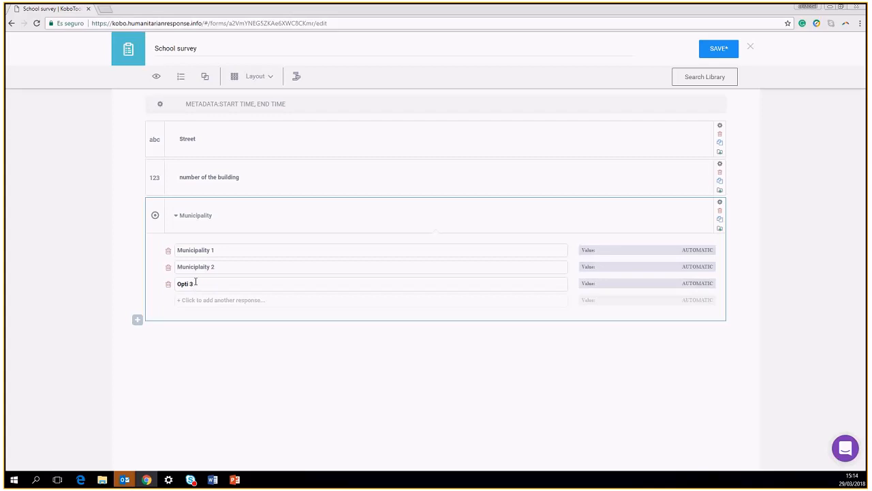
{"action": "type", "text": "Municipality"}
{"action": "left_click", "coordinate": [217, 267]}
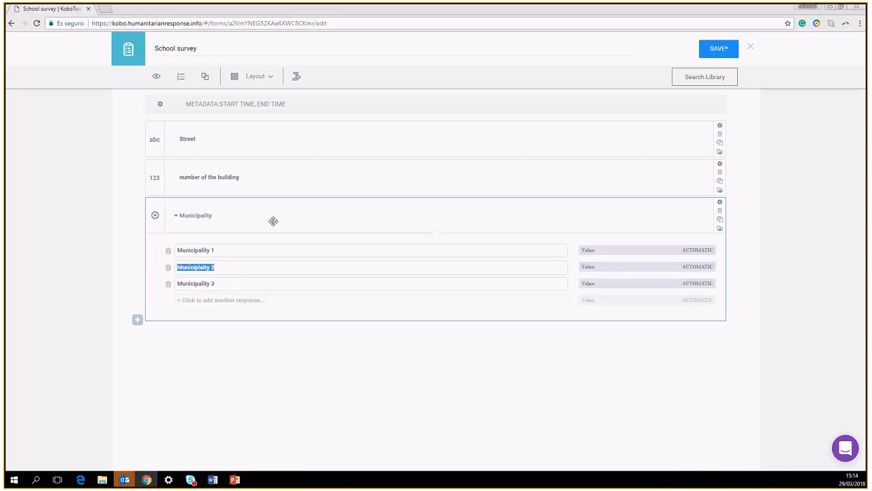
{"action": "left_click", "coordinate": [203, 267]}
{"action": "key", "text": "BackSpace"}
{"action": "key", "text": "BackSpace"}
{"action": "type", "text": "al"}
Add a Point location question 'Record GPS coordinates' below Municipality
{"action": "left_click", "coordinate": [138, 321]}
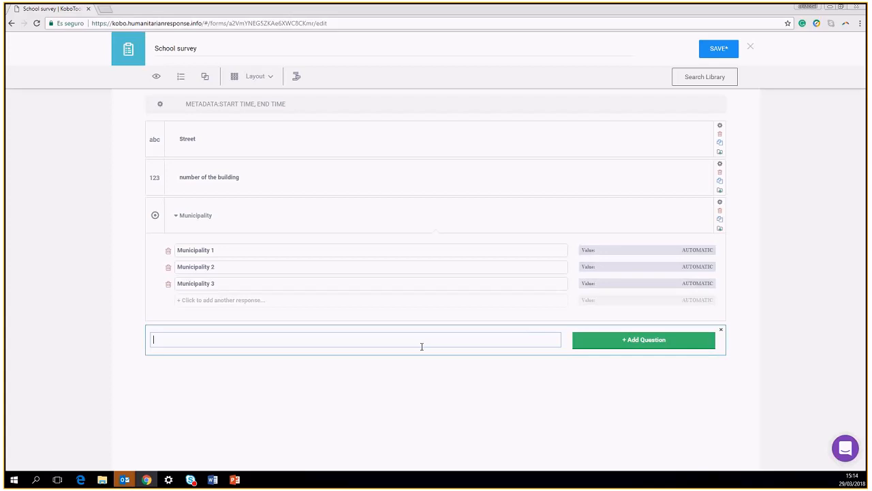
{"action": "type", "text": "Record GPS coordinates"}
{"action": "left_click", "coordinate": [580, 338]}
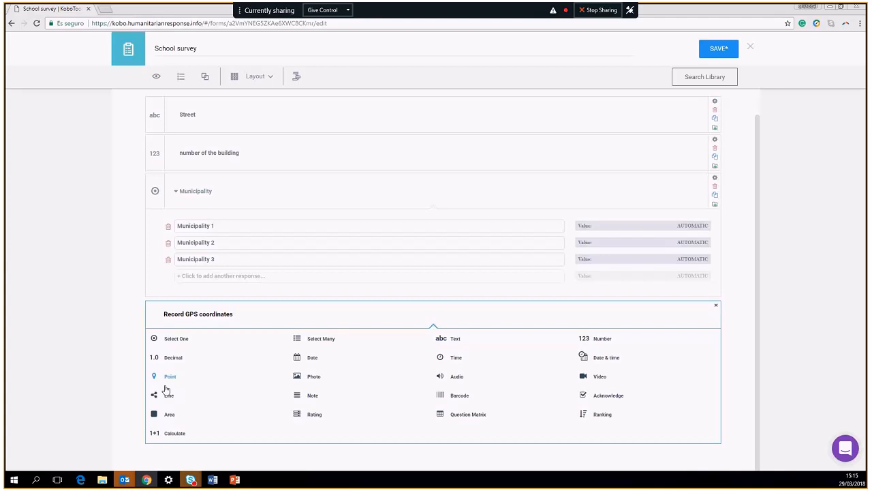
{"action": "left_click", "coordinate": [170, 379]}
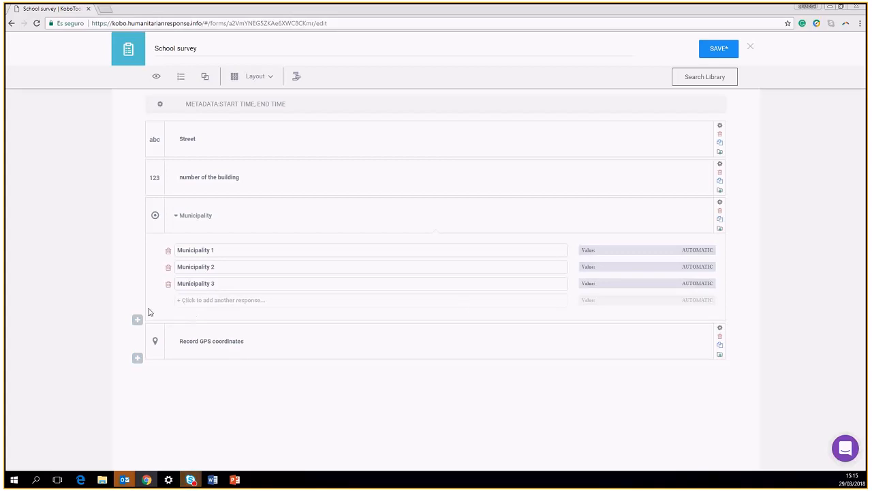
Add a single-choice question 'has the school access to water'
{"action": "left_click", "coordinate": [137, 359]}
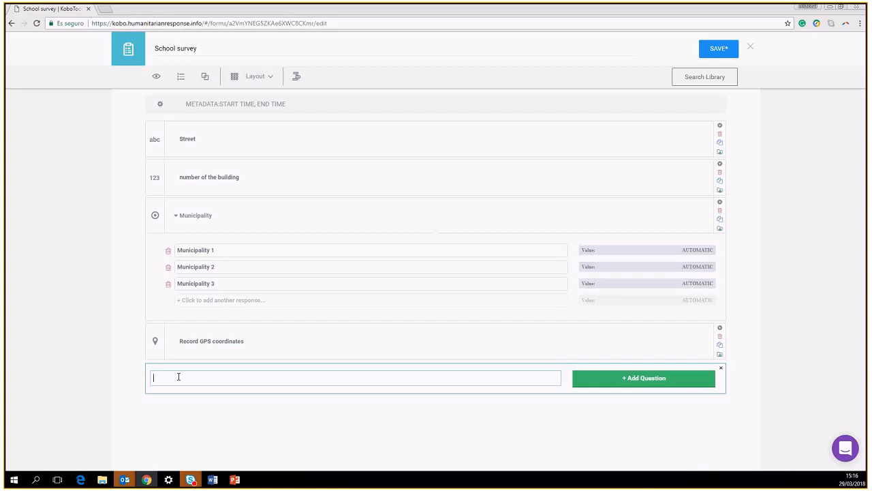
{"action": "type", "text": "has the school access t"}
{"action": "type", "text": "o water"}
{"action": "left_click", "coordinate": [593, 379]}
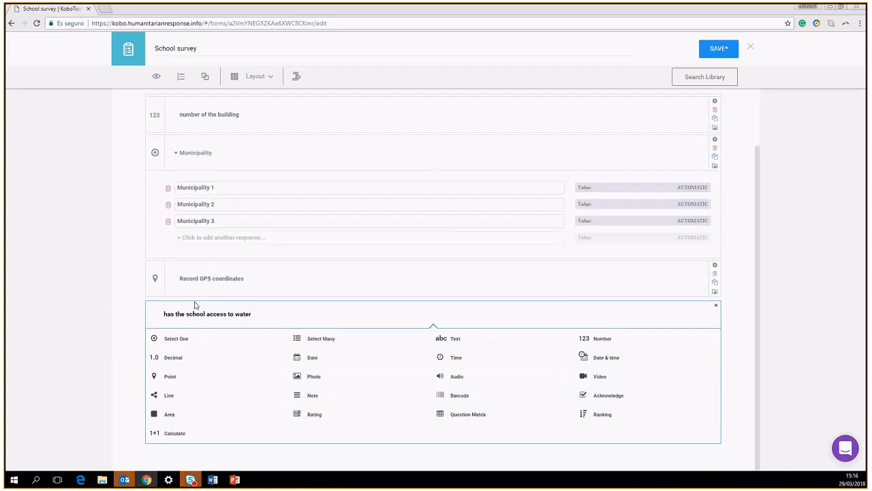
{"action": "left_click", "coordinate": [177, 339]}
Set the water access answers to Yes and No
{"action": "left_click", "coordinate": [192, 412]}
{"action": "type", "text": "yes"}
{"action": "key", "text": "Return"}
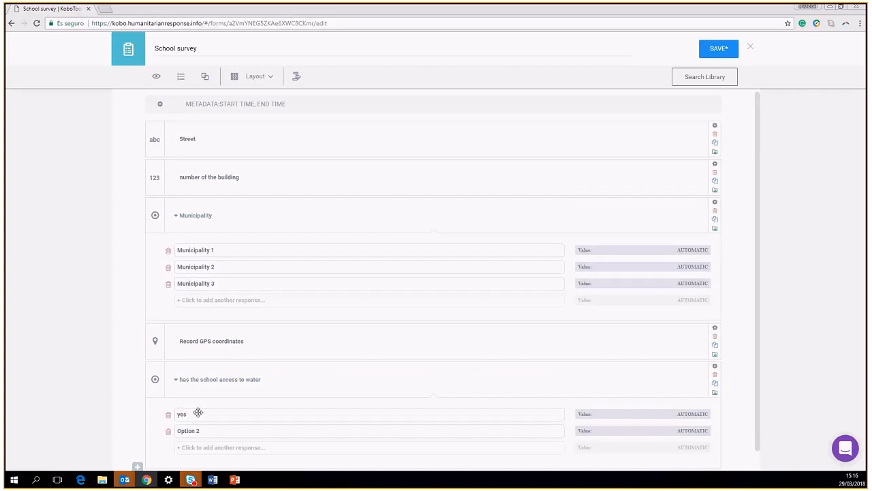
{"action": "left_click", "coordinate": [199, 431]}
{"action": "type", "text": "No"}
{"action": "left_click", "coordinate": [183, 412]}
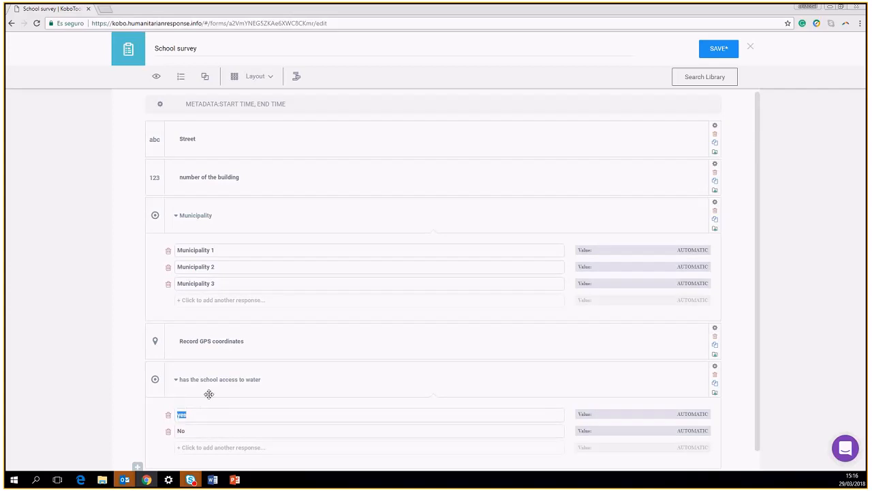
{"action": "type", "text": "Yes"}
{"action": "scroll", "coordinate": [229, 306], "scroll_direction": "down", "scroll_amount": 1}
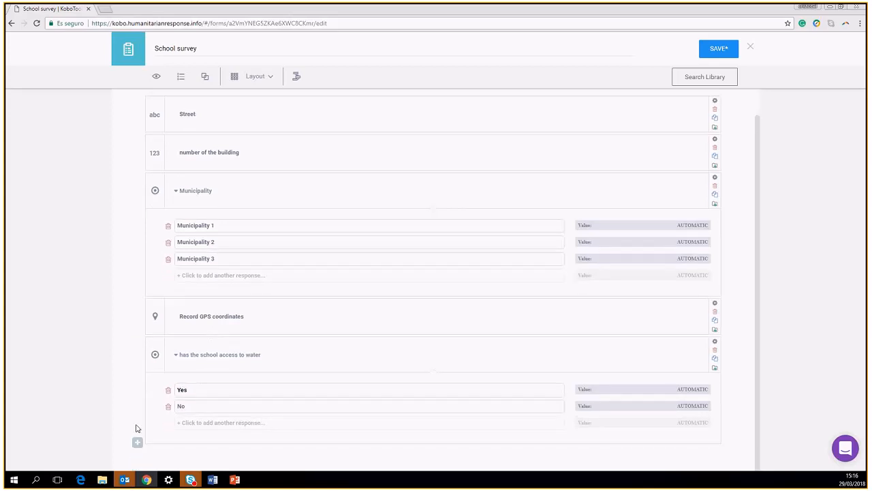
{"action": "left_click", "coordinate": [135, 442]}
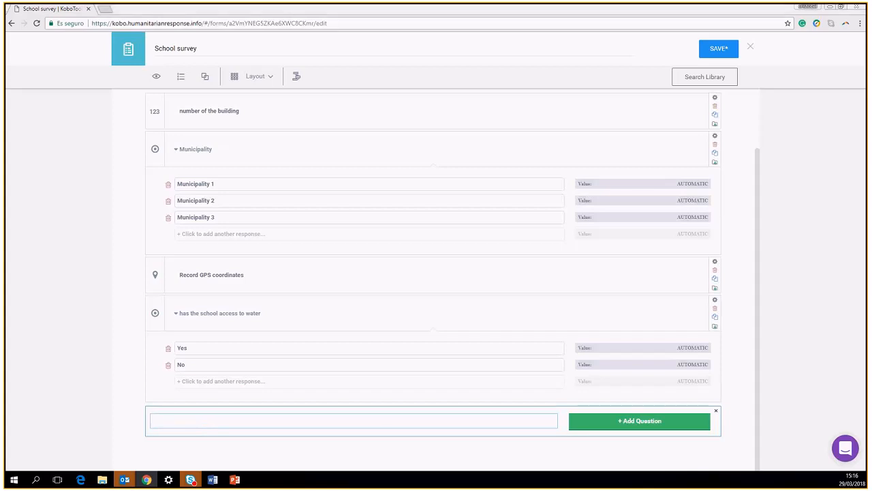
Paste the water-supply question text from Word and make it a Select Many question
{"action": "key", "text": "alt+Tab"}
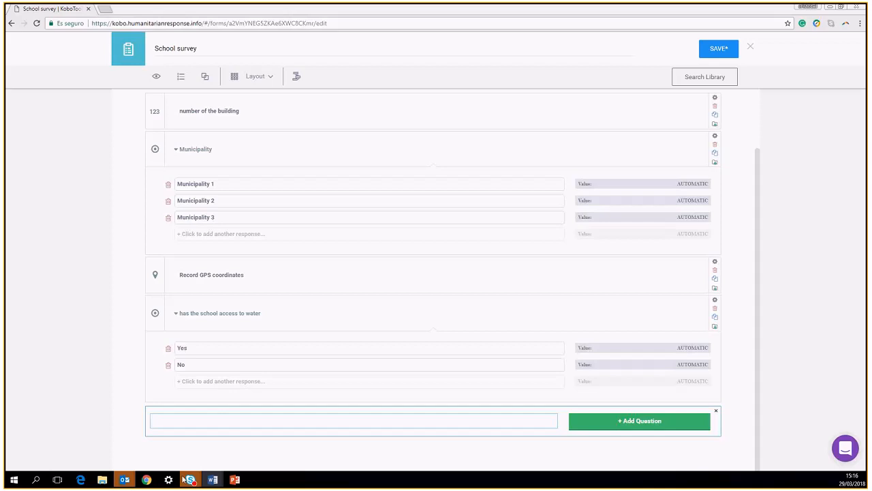
{"action": "left_click", "coordinate": [189, 419]}
{"action": "type", "text": "• Mainly the water they use in the school provide ..."}
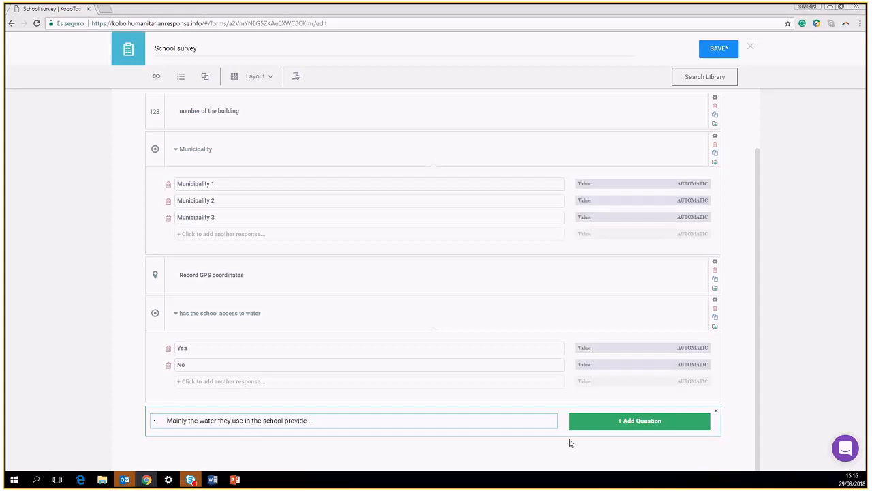
{"action": "left_click", "coordinate": [618, 423]}
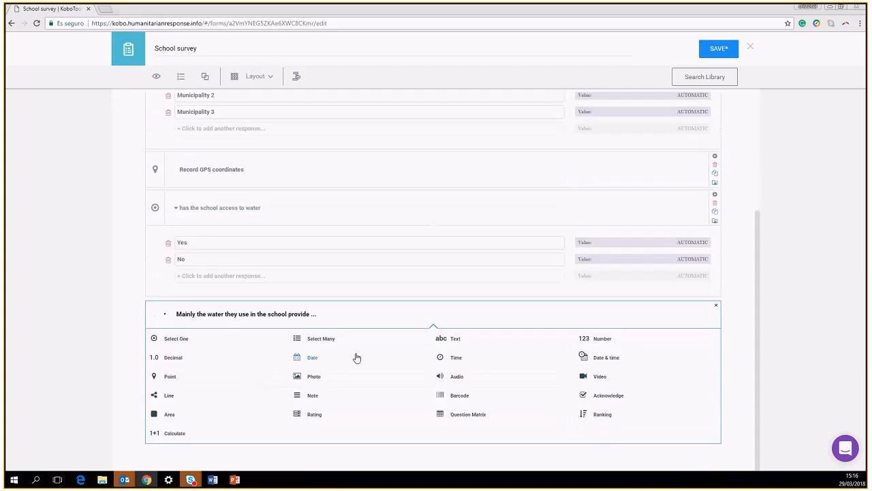
{"action": "left_click", "coordinate": [306, 342]}
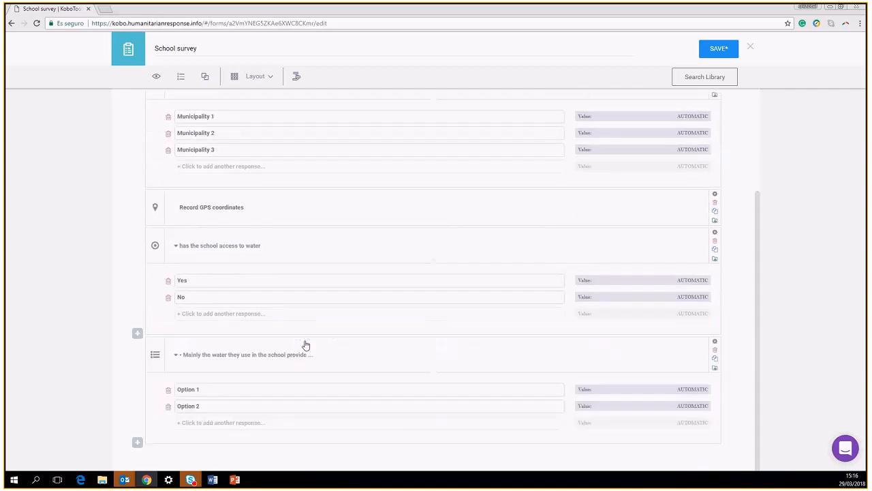
Give the water source question the choices Piped, well and delivery trucks
{"action": "left_click", "coordinate": [214, 391]}
{"action": "type", "text": "Piped"}
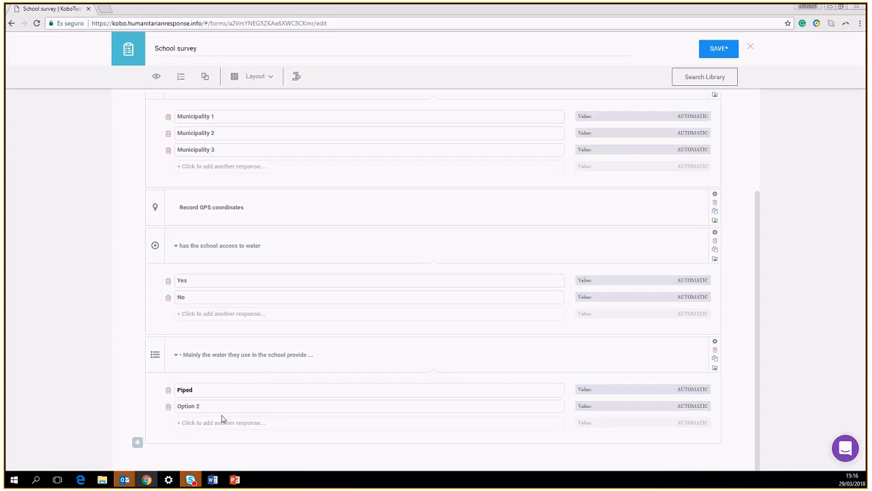
{"action": "left_click", "coordinate": [201, 406]}
{"action": "type", "text": "well"}
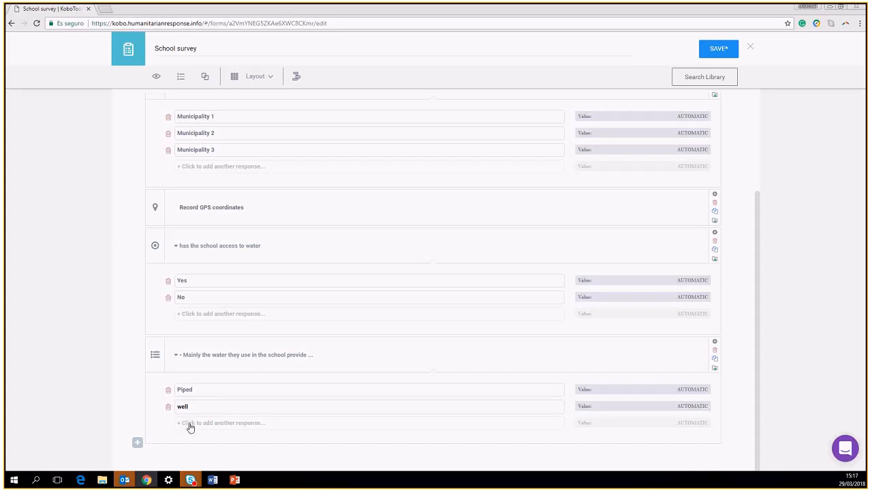
{"action": "left_click", "coordinate": [242, 425]}
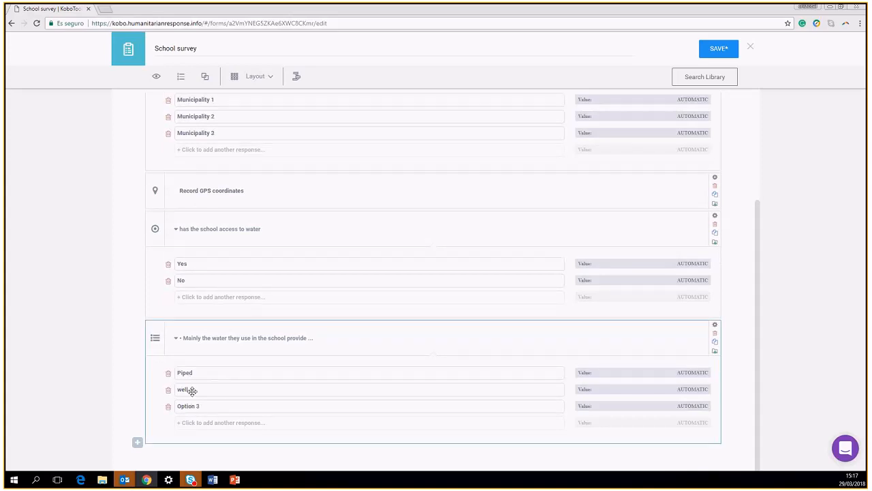
{"action": "left_click", "coordinate": [207, 408]}
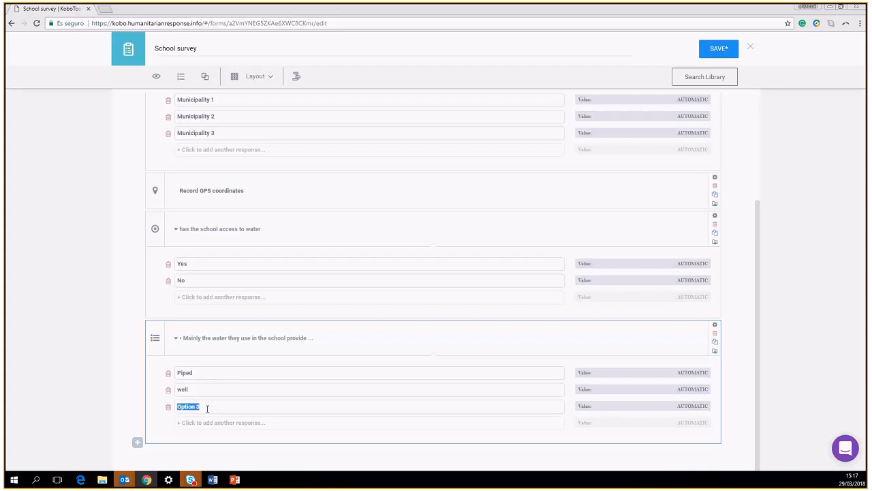
{"action": "type", "text": "delivery trucks"}
Enter 'Mark the degree of agreement or disagreement with the following statements', correcting typos, then bring up question types
{"action": "left_click", "coordinate": [137, 441]}
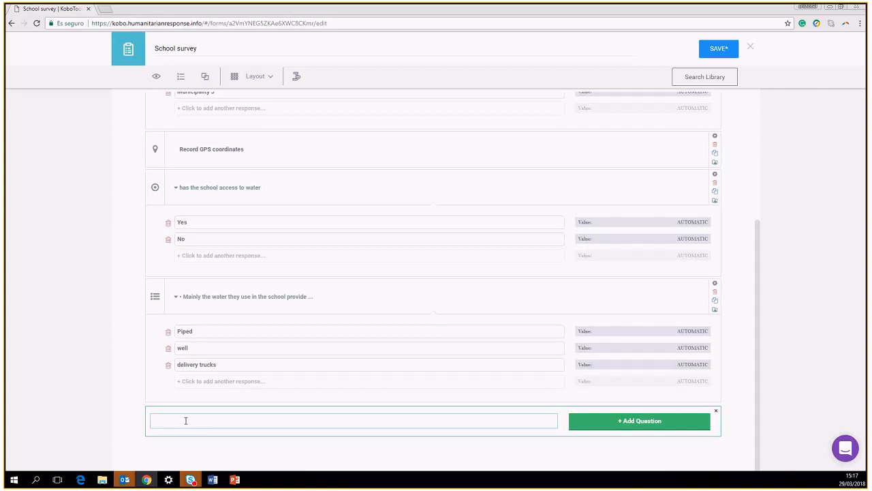
{"action": "type", "text": "ark the degree of agreement or disagreement with the"}
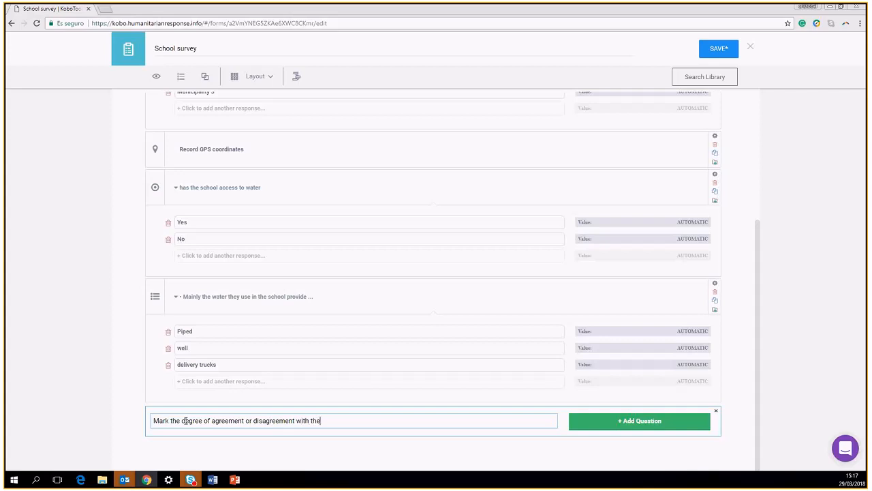
{"action": "type", "text": " following sttementss"}
{"action": "key", "text": "BackSpace"}
{"action": "key", "text": "BackSpace"}
{"action": "key", "text": "BackSpace"}
{"action": "key", "text": "BackSpace"}
{"action": "key", "text": "BackSpace"}
{"action": "key", "text": "BackSpace"}
{"action": "key", "text": "BackSpace"}
{"action": "key", "text": "BackSpace"}
{"action": "type", "text": "atement"}
{"action": "left_click", "coordinate": [599, 420]}
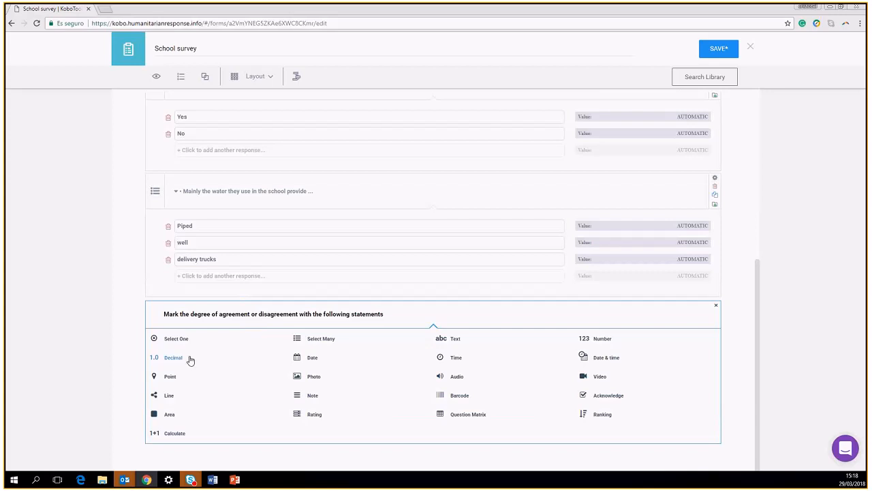
Make the agreement question a rating grid and set its first column header to Strongly disagree
{"action": "left_click", "coordinate": [302, 416]}
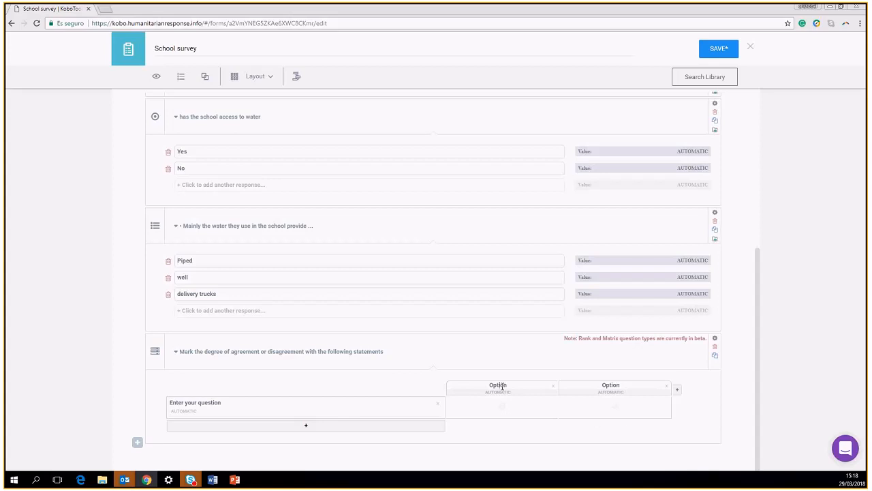
{"action": "left_click_drag", "start_coordinate": [506, 385], "coordinate": [488, 385]}
{"action": "left_click", "coordinate": [213, 480]}
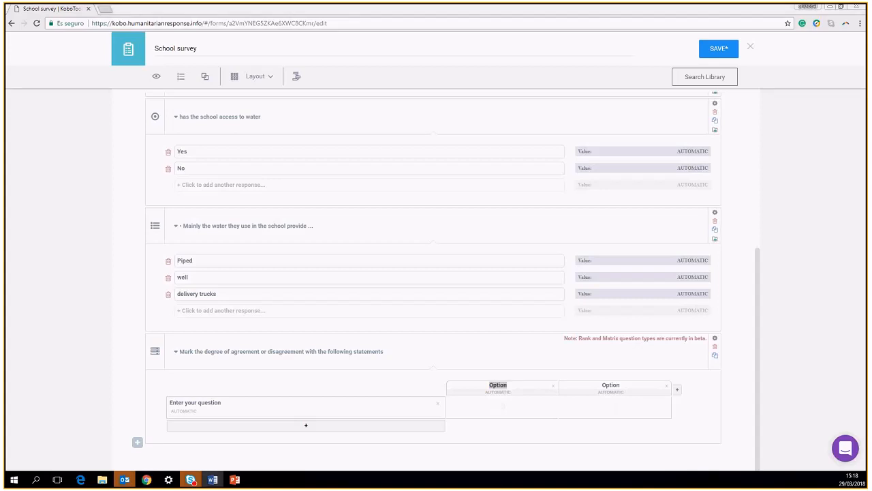
{"action": "left_click", "coordinate": [509, 387]}
{"action": "left_click_drag", "start_coordinate": [505, 386], "coordinate": [491, 387]}
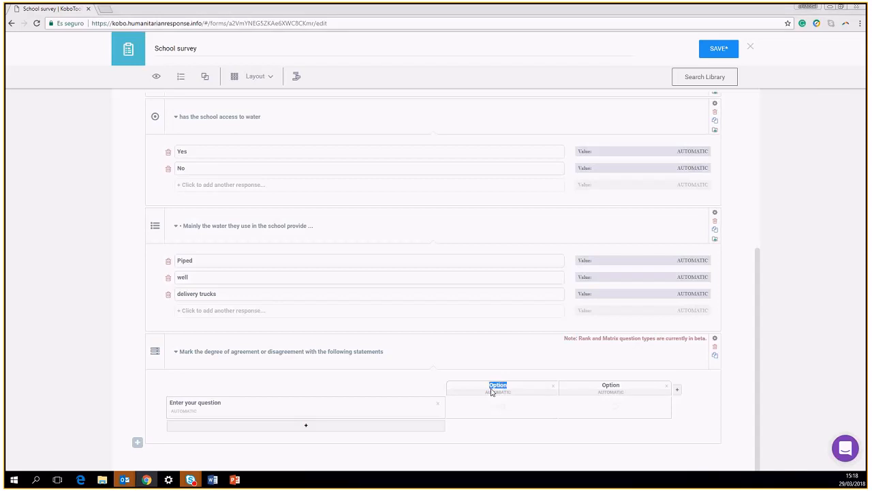
{"action": "type", "text": "Strongly disagree"}
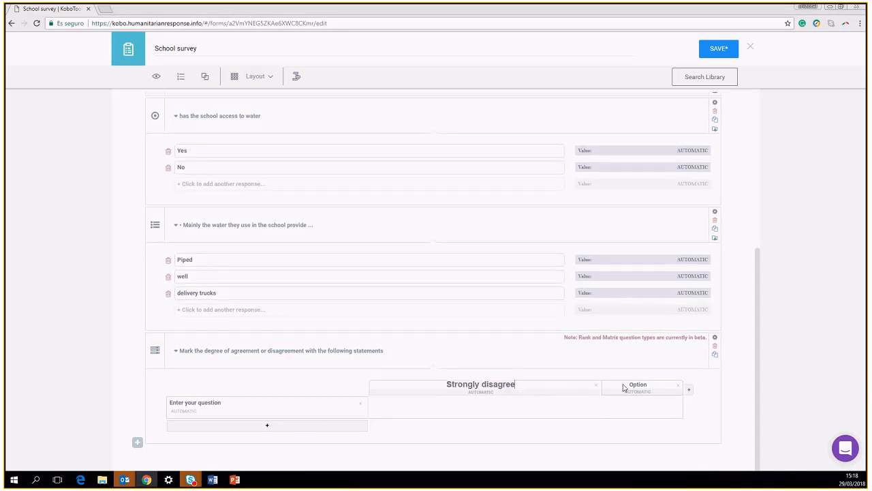
Correct the second column header so it reads Disagree
{"action": "key", "text": "alt+Tab"}
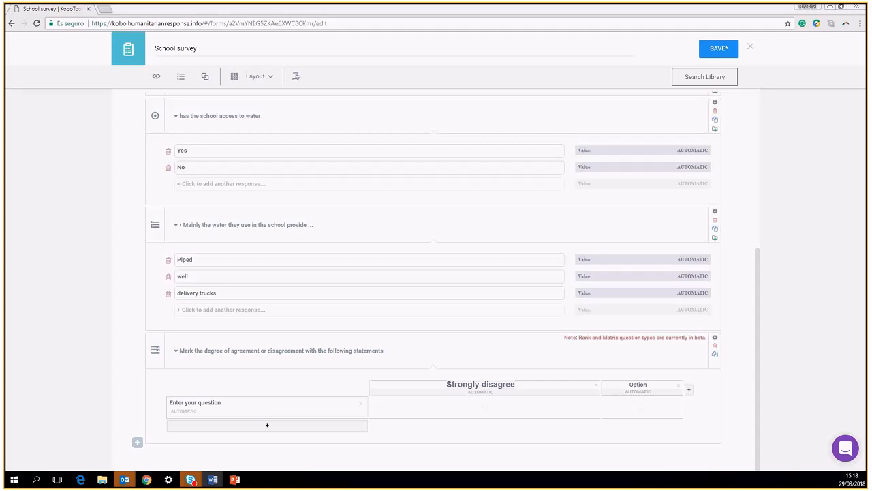
{"action": "left_click", "coordinate": [632, 389]}
{"action": "double_click", "coordinate": [632, 384]}
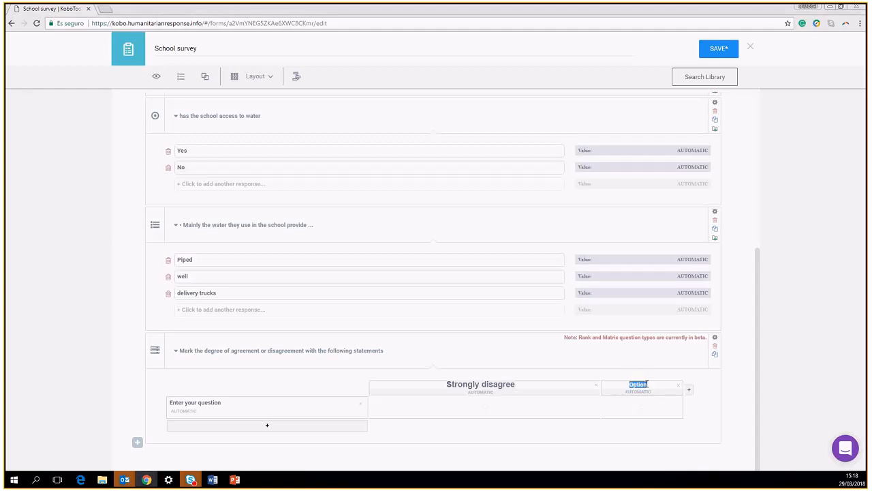
{"action": "type", "text": "Strongly disagree"}
{"action": "left_click", "coordinate": [604, 385]}
{"action": "key", "text": "BackSpace"}
{"action": "key", "text": "BackSpace"}
{"action": "key", "text": "BackSpace"}
{"action": "key", "text": "BackSpace"}
{"action": "key", "text": "BackSpace"}
{"action": "key", "text": "BackSpace"}
{"action": "key", "text": "BackSpace"}
{"action": "key", "text": "BackSpace"}
{"action": "key", "text": "BackSpace"}
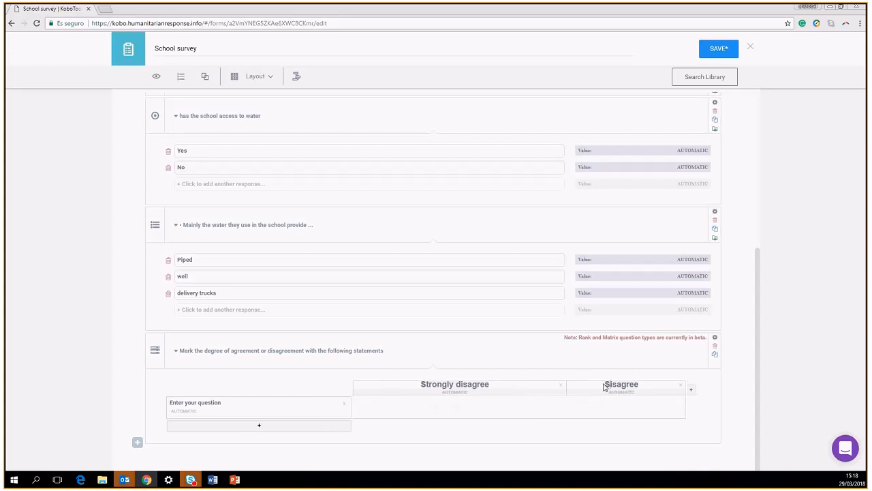
{"action": "key", "text": "BackSpace"}
{"action": "type", "text": "D"}
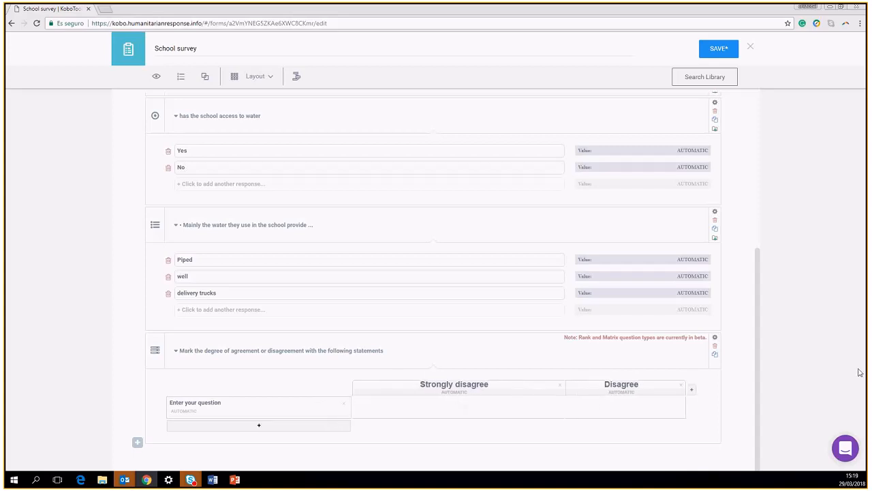
Add a third column labelled Neither agree nor disagree
{"action": "left_click", "coordinate": [693, 389]}
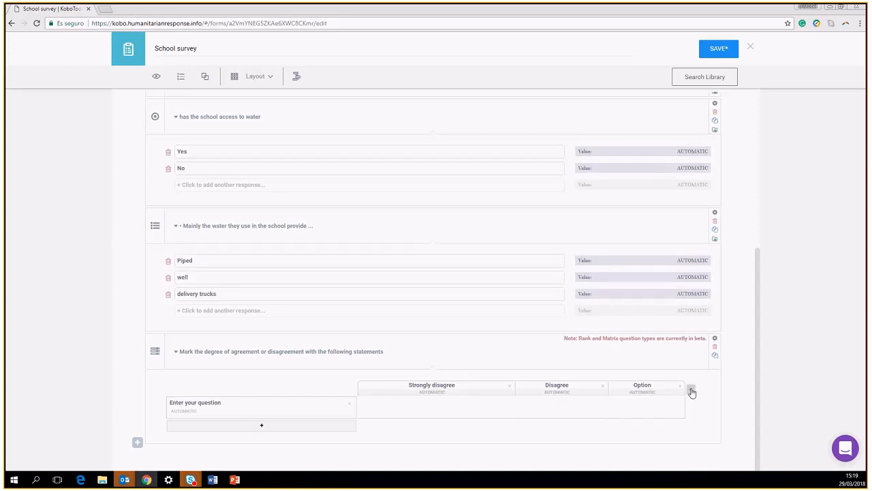
{"action": "double_click", "coordinate": [639, 385]}
{"action": "key", "text": "alt+Tab"}
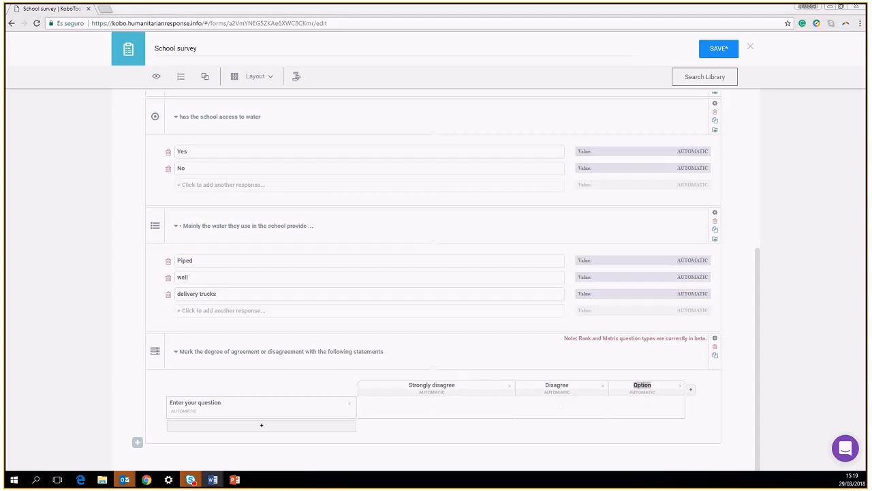
{"action": "right_click", "coordinate": [642, 385]}
{"action": "left_click", "coordinate": [665, 294]}
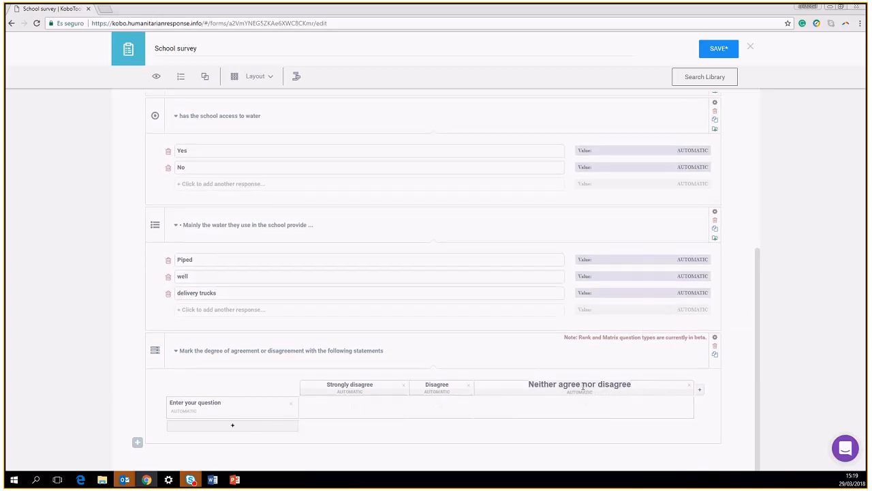
Add fourth and fifth columns labelled Agree and Strongly agree
{"action": "left_click", "coordinate": [699, 390]}
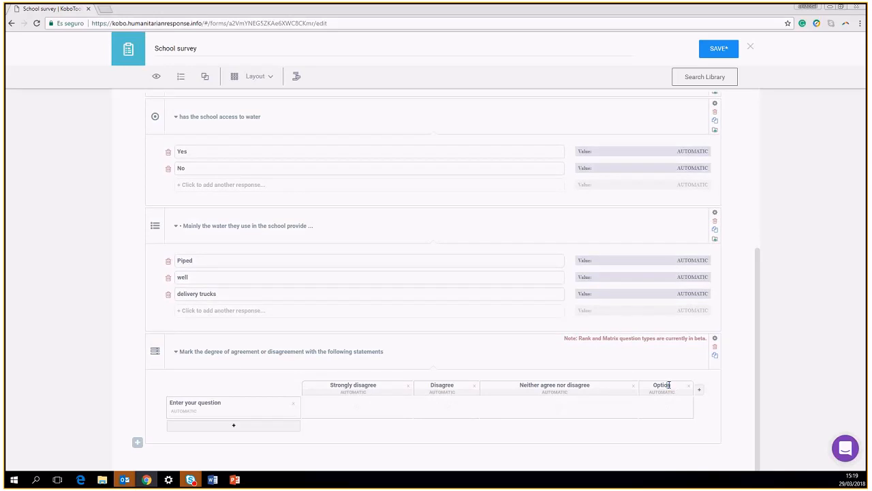
{"action": "double_click", "coordinate": [654, 385]}
{"action": "type", "text": "An"}
{"action": "type", "text": "ree"}
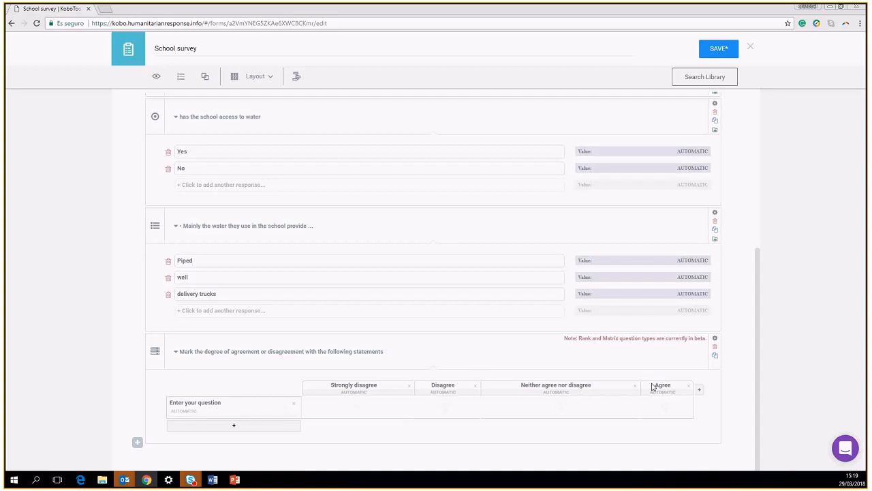
{"action": "left_click", "coordinate": [699, 389]}
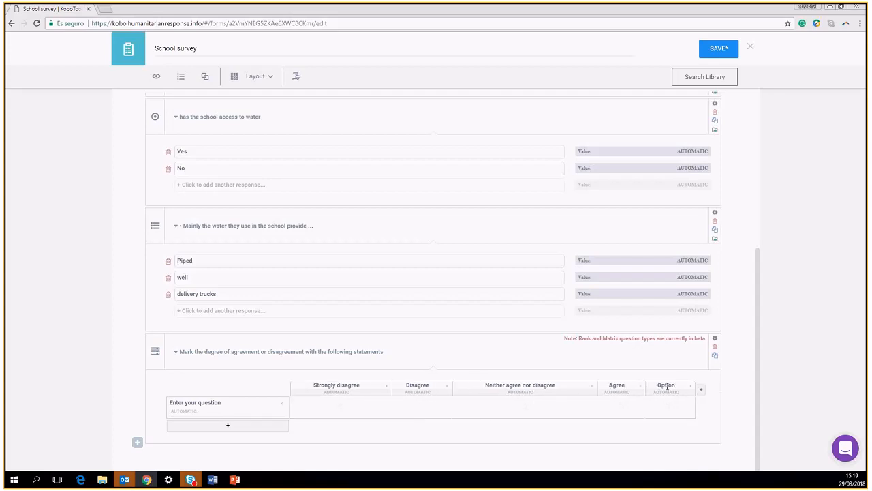
{"action": "left_click_drag", "start_coordinate": [674, 385], "coordinate": [659, 386]}
{"action": "type", "text": "Strongly n"}
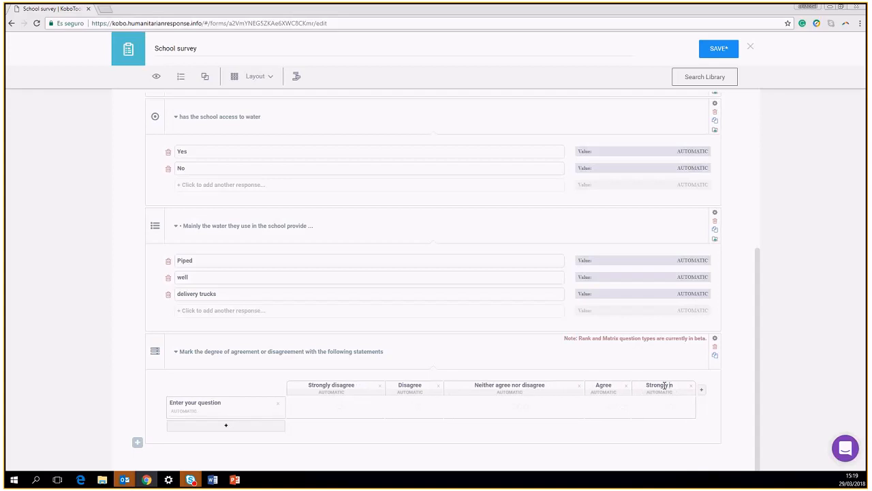
{"action": "key", "text": "BackSpace"}
{"action": "type", "text": "Agree"}
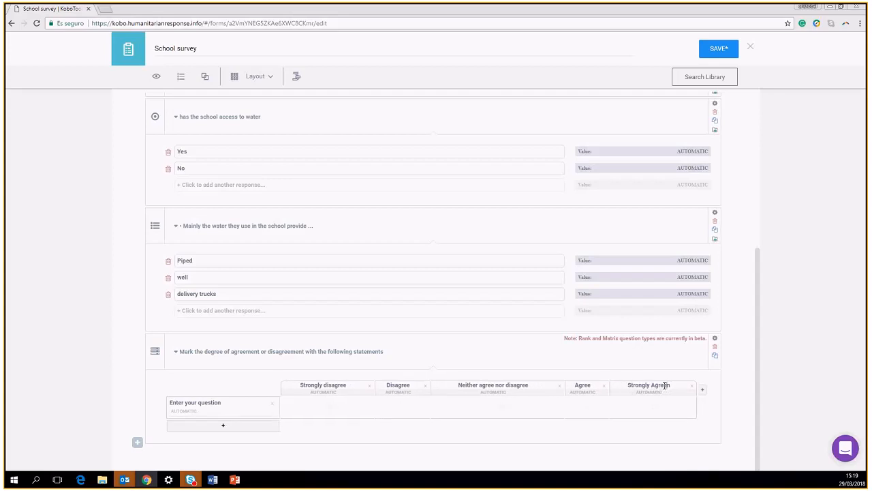
{"action": "key", "text": "BackSpace"}
{"action": "key", "text": "BackSpace"}
{"action": "key", "text": "BackSpace"}
{"action": "key", "text": "BackSpace"}
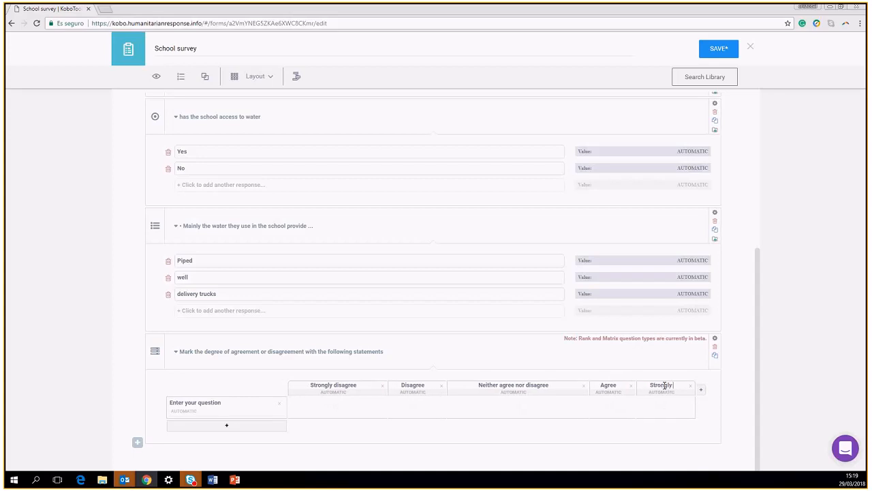
{"action": "type", "text": "gree"}
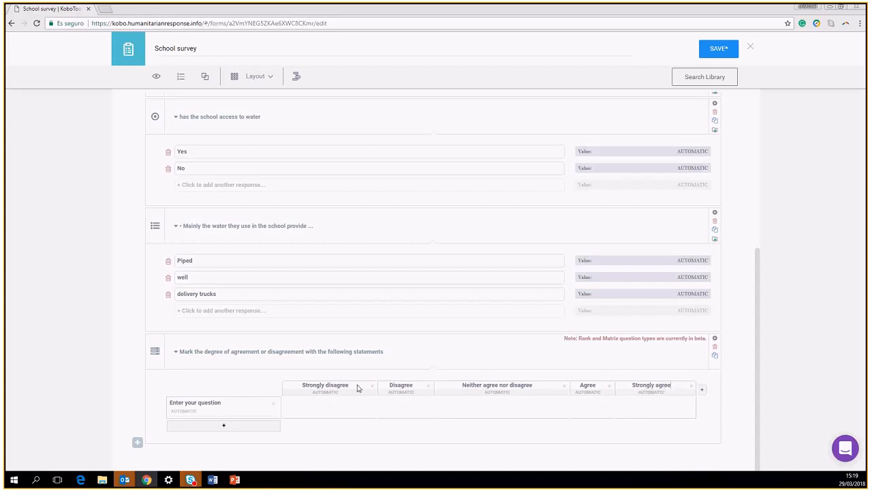
Enter values 1, 2, 3, 4 and 5 in the five columns' value fields, left to right
{"action": "left_click", "coordinate": [321, 392]}
{"action": "type", "text": "1"}
{"action": "left_click", "coordinate": [404, 392]}
{"action": "type", "text": "2"}
{"action": "left_click", "coordinate": [493, 392]}
{"action": "type", "text": "3"}
{"action": "left_click", "coordinate": [588, 392]}
{"action": "type", "text": "4"}
{"action": "left_click", "coordinate": [644, 393]}
{"action": "type", "text": "5"}
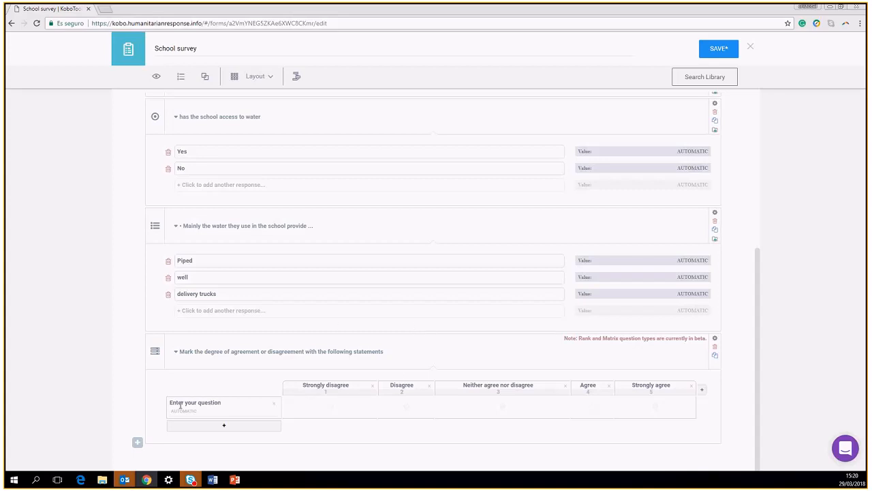
Replace the first row's placeholder with the pasted statement 'I am satisfied with my neighborhood in general'
{"action": "left_click_drag", "start_coordinate": [224, 408], "coordinate": [169, 402]}
{"action": "type", "text": "th"}
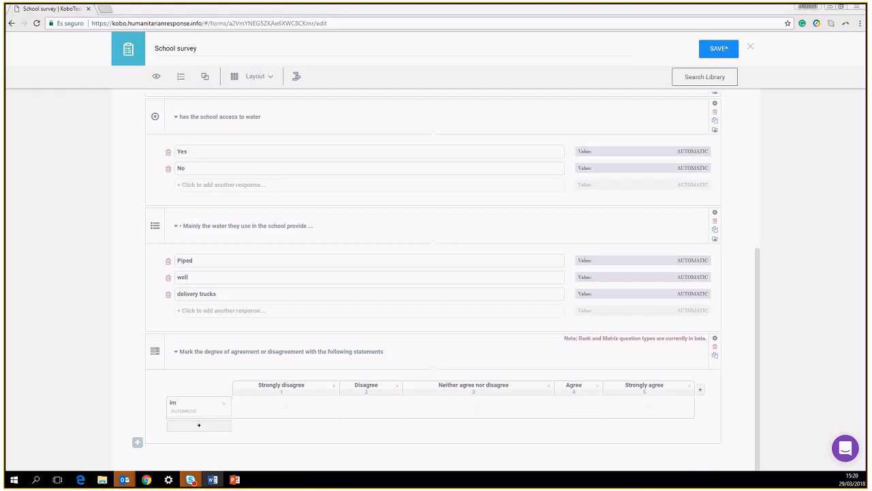
{"action": "left_click", "coordinate": [178, 402]}
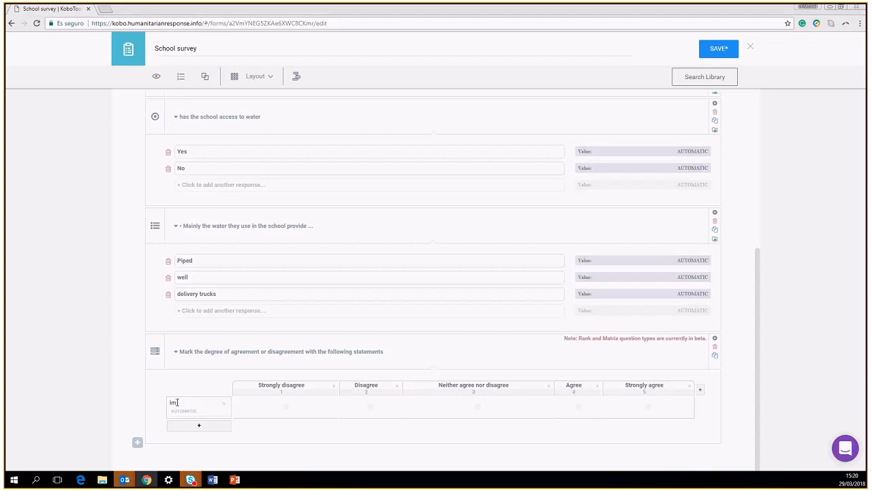
{"action": "type", "text": "I am satisfied with my neighborhood in general"}
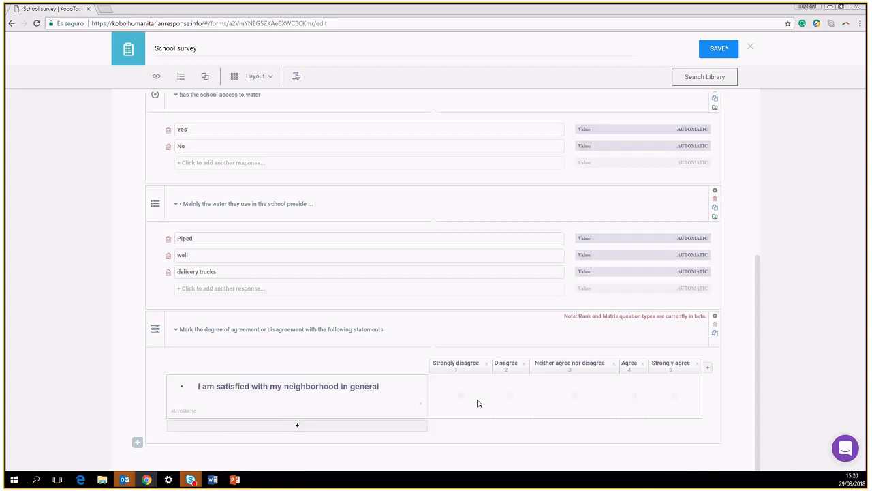
{"action": "left_click", "coordinate": [344, 385]}
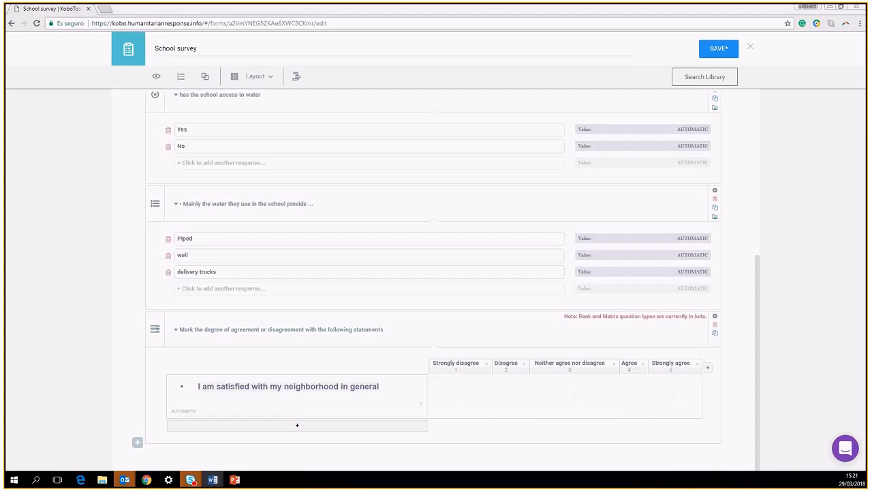
Add a second statement row with the neighborhood security statement
{"action": "left_click", "coordinate": [297, 428]}
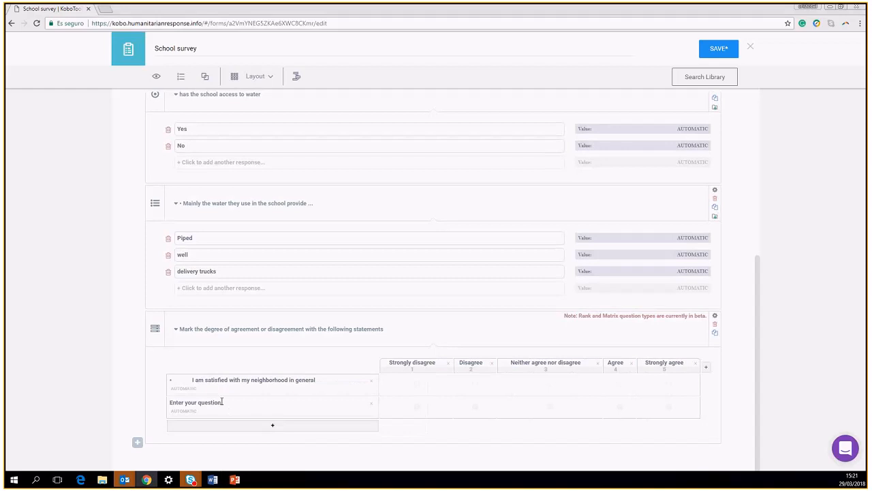
{"action": "left_click", "coordinate": [191, 381]}
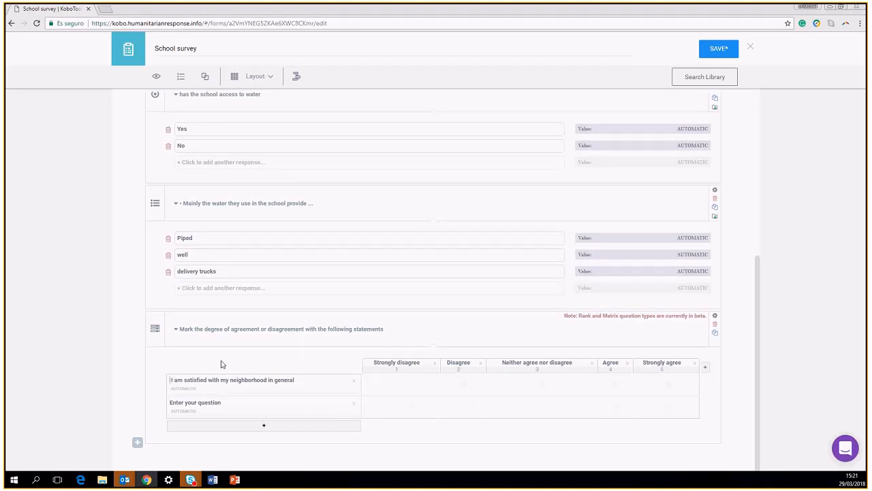
{"action": "left_click", "coordinate": [221, 404]}
{"action": "type", "text": "I am satisfied with the security in my neighborhood"}
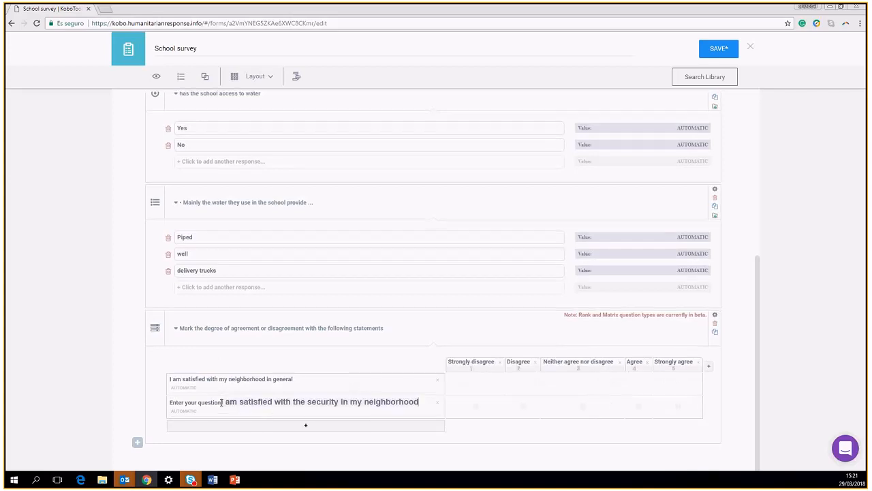
{"action": "key", "text": "Return"}
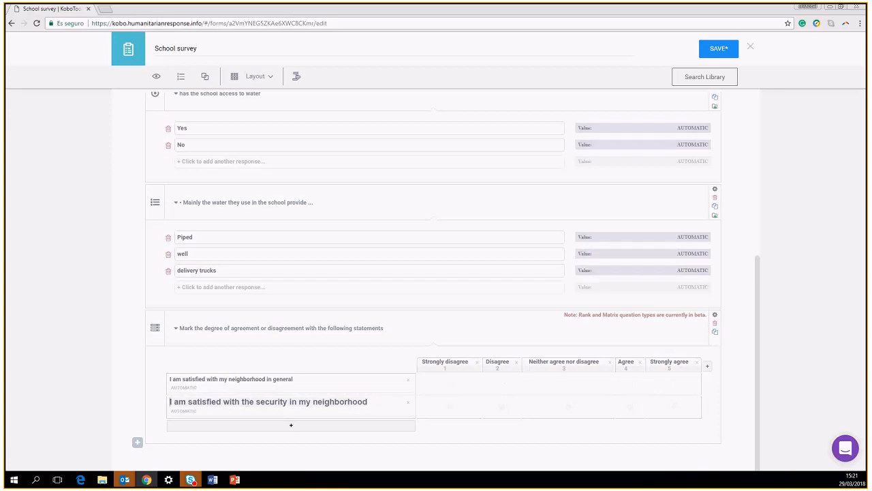
{"action": "left_click", "coordinate": [213, 479]}
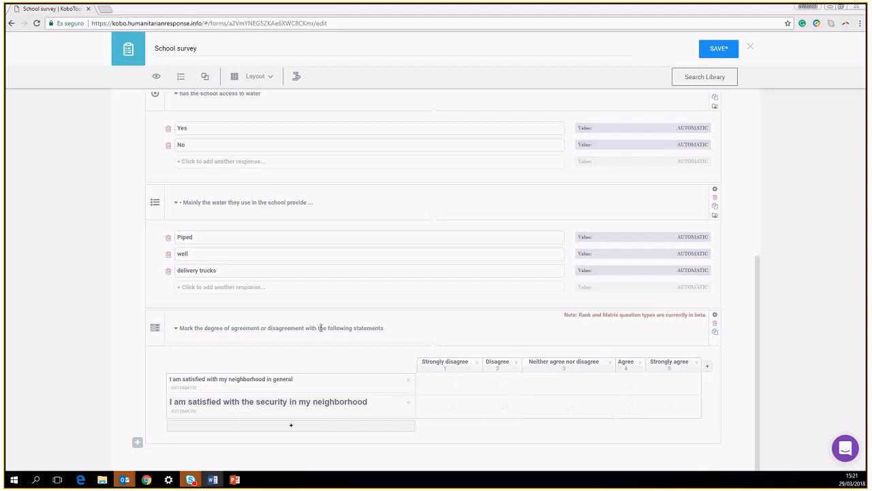
Add third and fourth rows with the cleanliness and neighbors statements, removing pasted bullets
{"action": "left_click", "coordinate": [284, 428]}
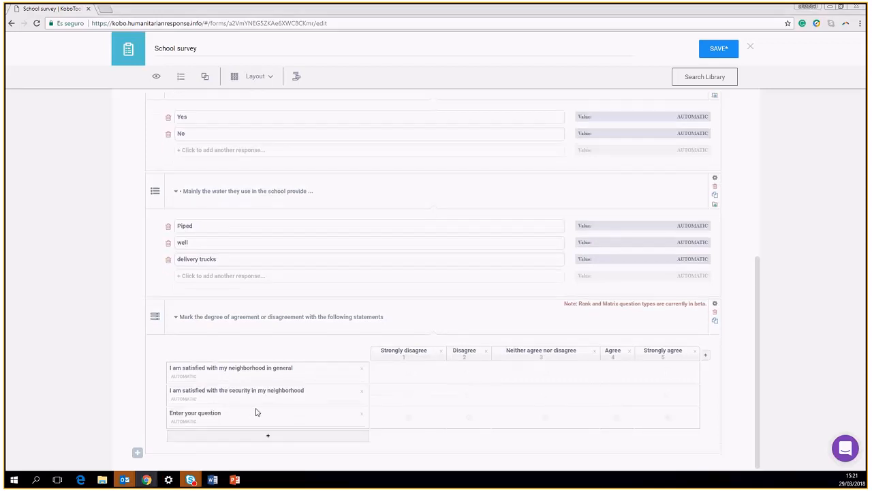
{"action": "left_click_drag", "start_coordinate": [220, 412], "coordinate": [105, 418]}
{"action": "type", "text": "I am satisfied with the cleanliness of my neighborhood"}
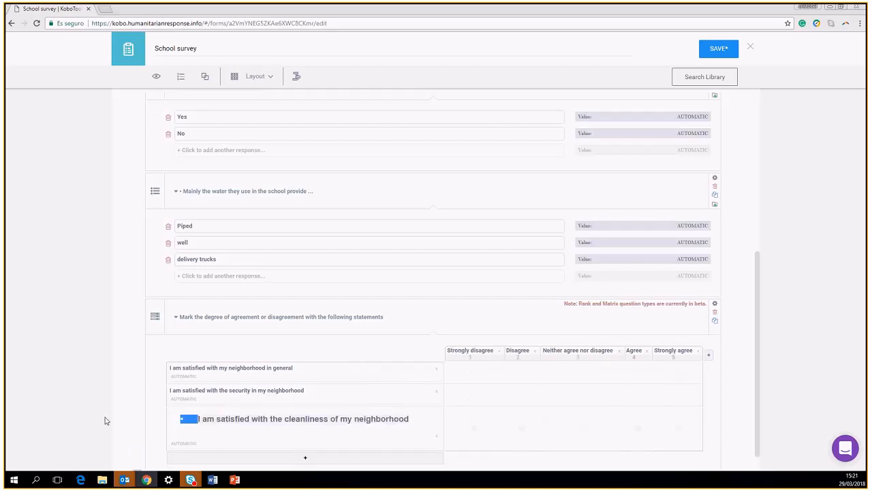
{"action": "key", "text": "BackSpace"}
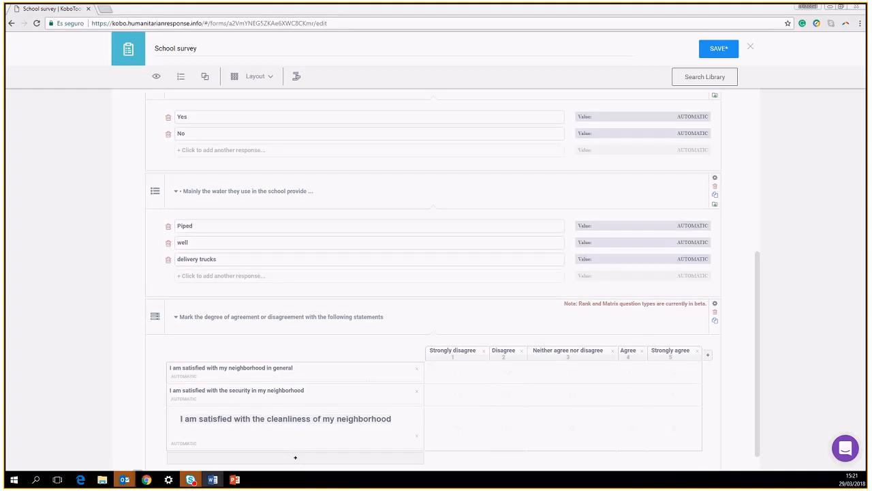
{"action": "left_click", "coordinate": [295, 461]}
{"action": "left_click_drag", "start_coordinate": [221, 434], "coordinate": [150, 434]}
{"action": "type", "text": "I am satisfied with my neighbors"}
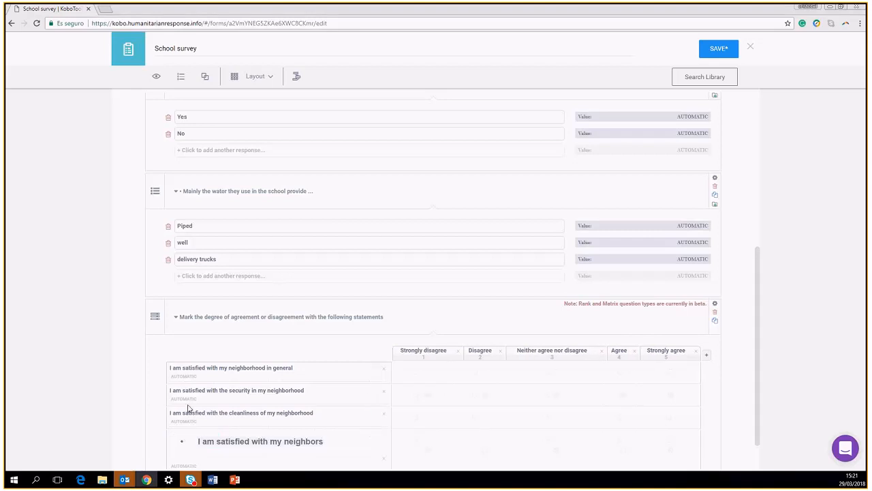
{"action": "key", "text": "BackSpace"}
{"action": "key", "text": "BackSpace"}
{"action": "key", "text": "BackSpace"}
{"action": "key", "text": "BackSpace"}
{"action": "key", "text": "BackSpace"}
{"action": "key", "text": "BackSpace"}
{"action": "key", "text": "BackSpace"}
{"action": "key", "text": "BackSpace"}
{"action": "key", "text": "BackSpace"}
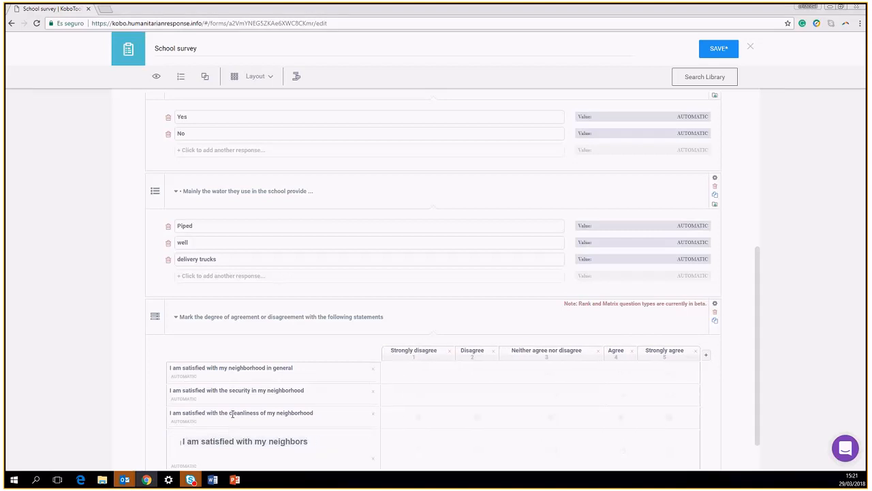
{"action": "scroll", "coordinate": [262, 386], "scroll_direction": "down", "scroll_amount": 1}
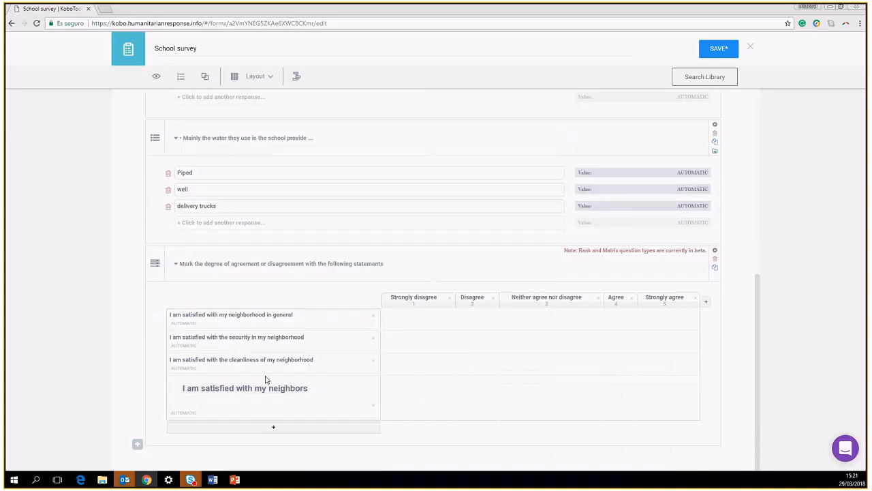
Add a fifth row 'I am satisfied with the public spaces' and start a new question
{"action": "left_click", "coordinate": [271, 427]}
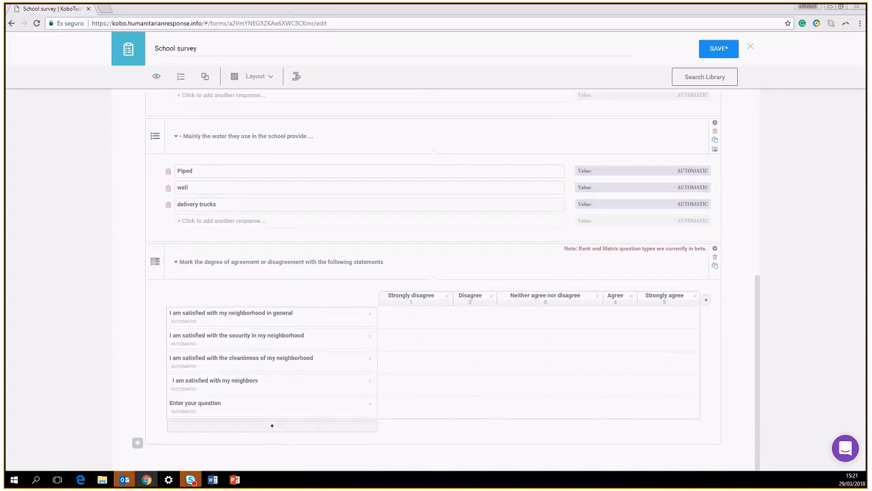
{"action": "key", "text": "alt+Tab"}
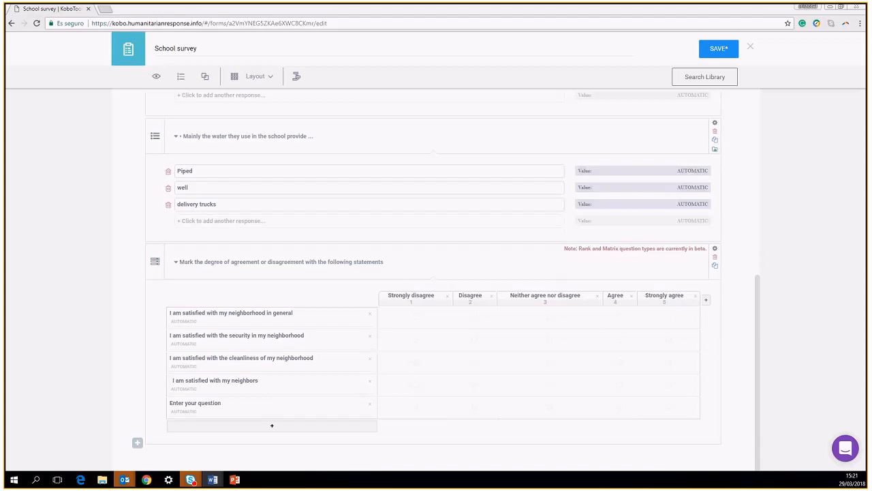
{"action": "left_click", "coordinate": [195, 404]}
{"action": "left_click_drag", "start_coordinate": [221, 403], "coordinate": [152, 405]}
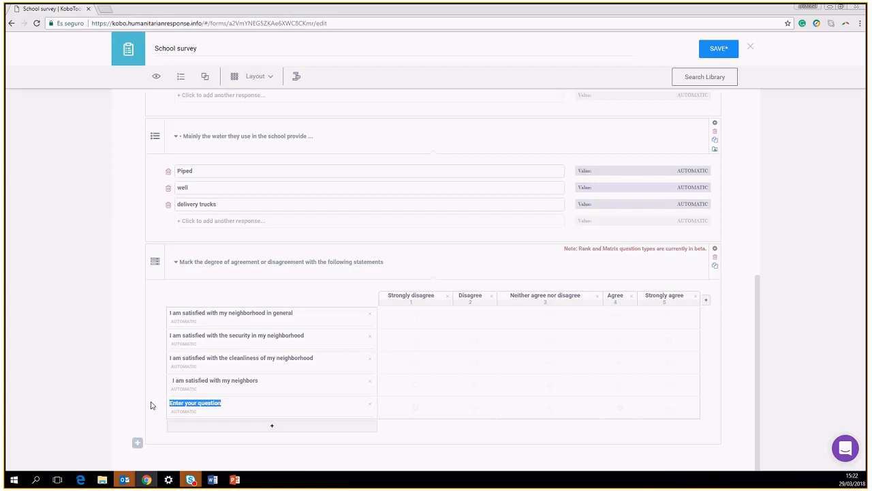
{"action": "type", "text": "I am satisfied with the public spaces"}
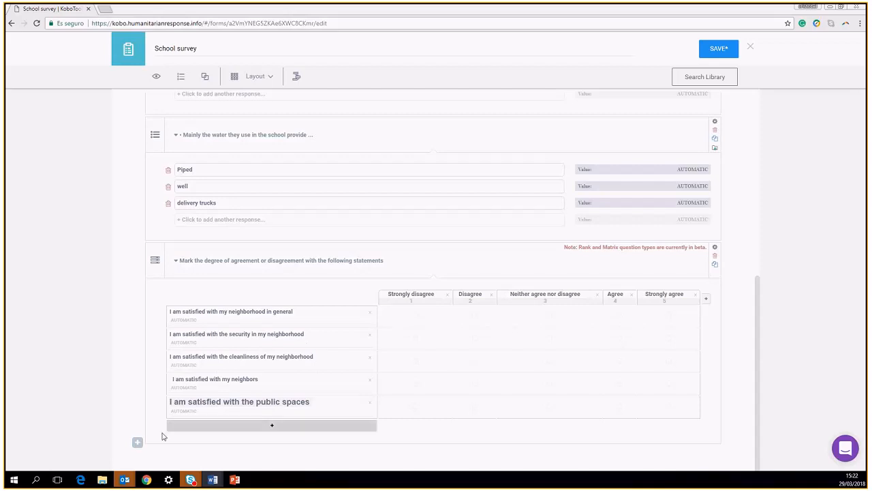
{"action": "left_click", "coordinate": [137, 442]}
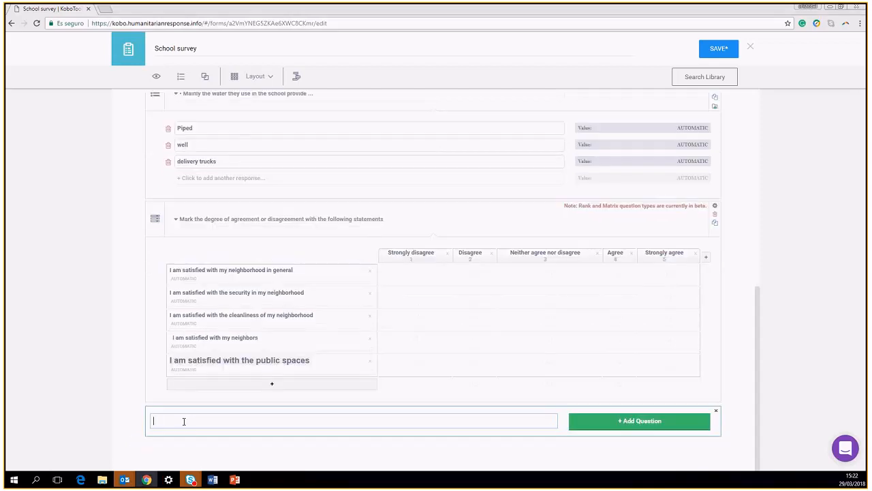
Add the Date question 'Date of the constructionof the school' and open another blank question
{"action": "type", "text": "Date of the constructionof the school"}
{"action": "left_click", "coordinate": [662, 421]}
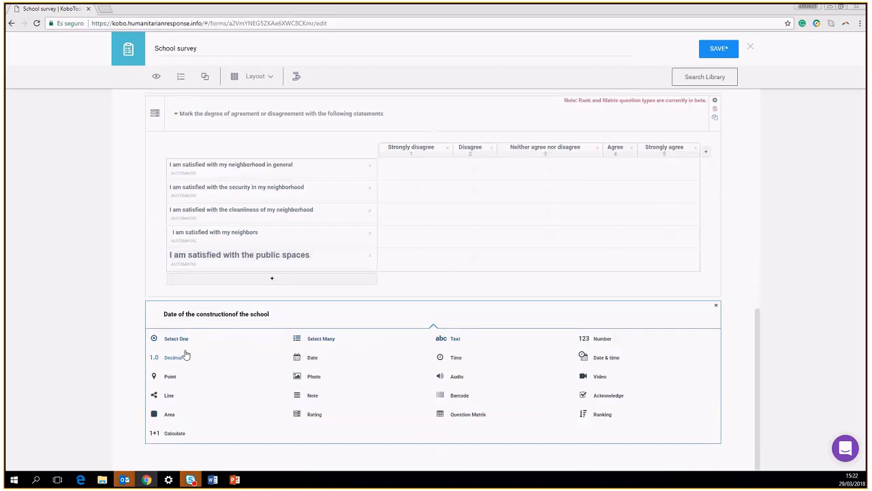
{"action": "left_click", "coordinate": [298, 361]}
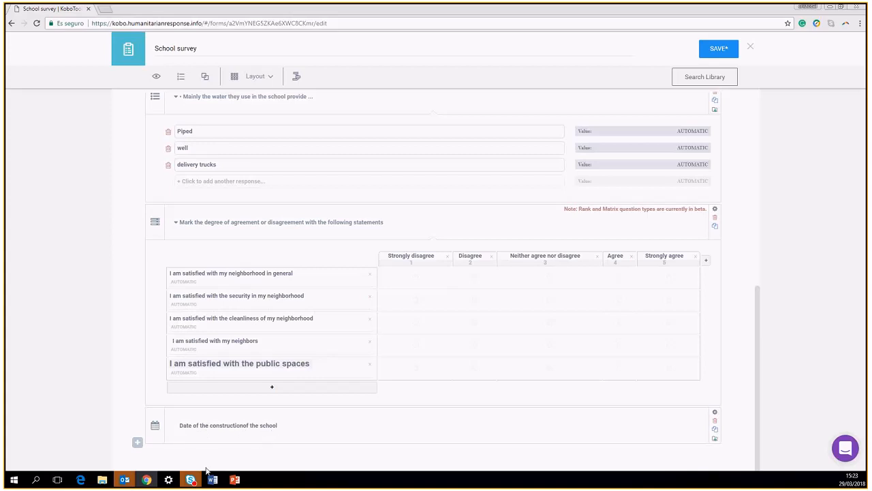
{"action": "key", "text": "alt+Tab"}
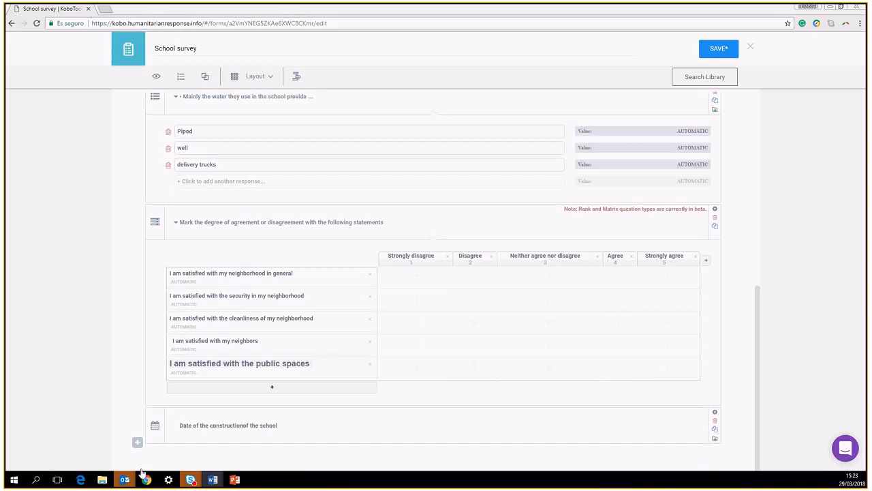
{"action": "left_click", "coordinate": [137, 442]}
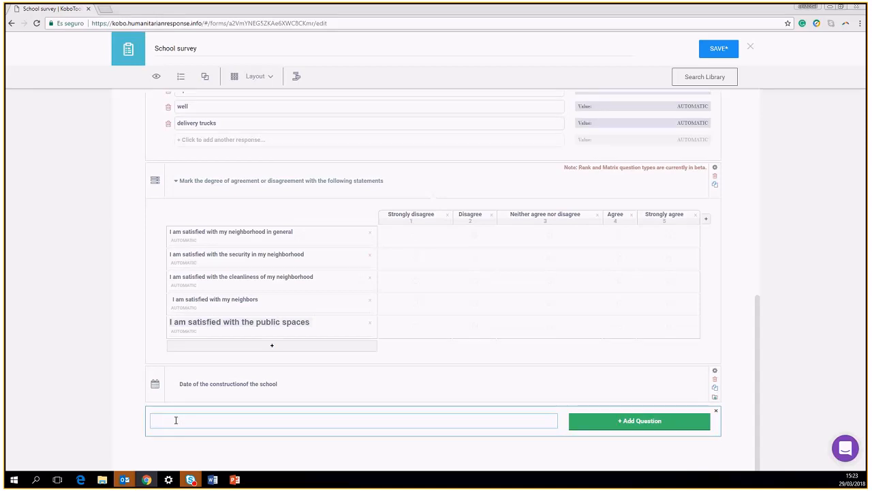
Title the question 'Number of student enrolled in the school by gender and grade' and make it a Question Matrix
{"action": "type", "text": "Nember of teacher in s"}
{"action": "left_click_drag", "start_coordinate": [239, 421], "coordinate": [186, 421]}
{"action": "type", "text": "student enrolled in the schoo"}
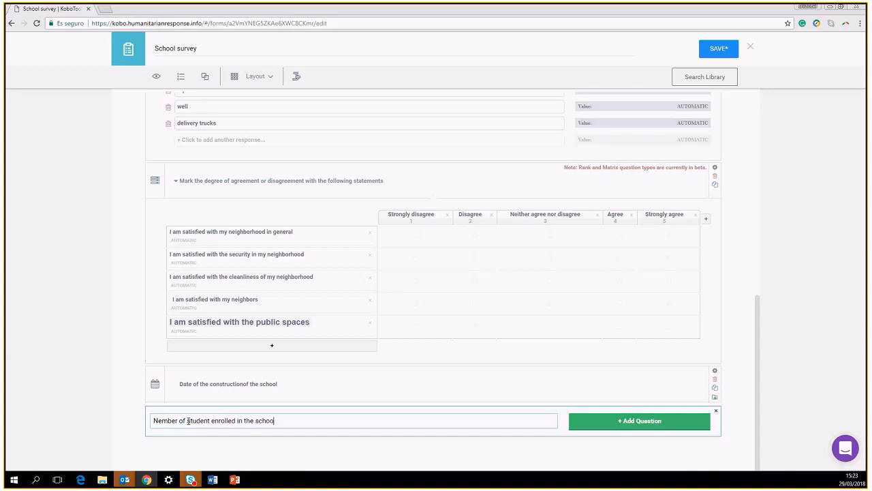
{"action": "type", "text": "l by gender and grade"}
{"action": "left_click", "coordinate": [631, 423]}
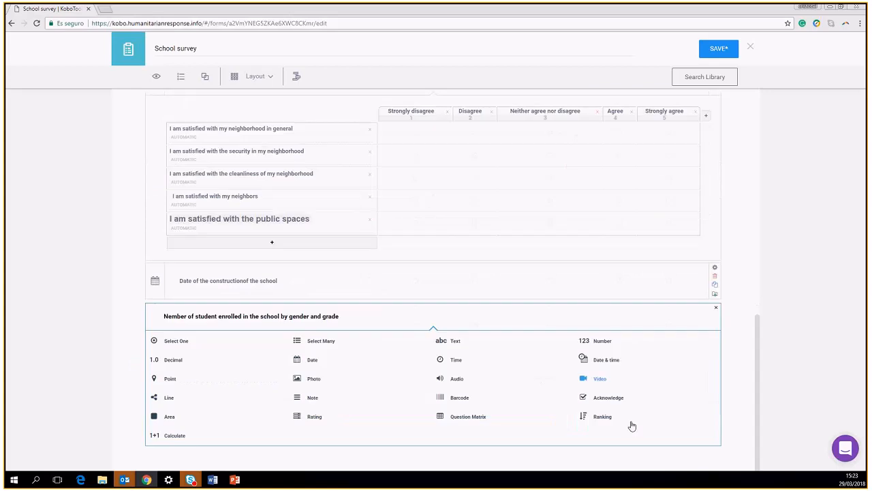
{"action": "left_click", "coordinate": [467, 416]}
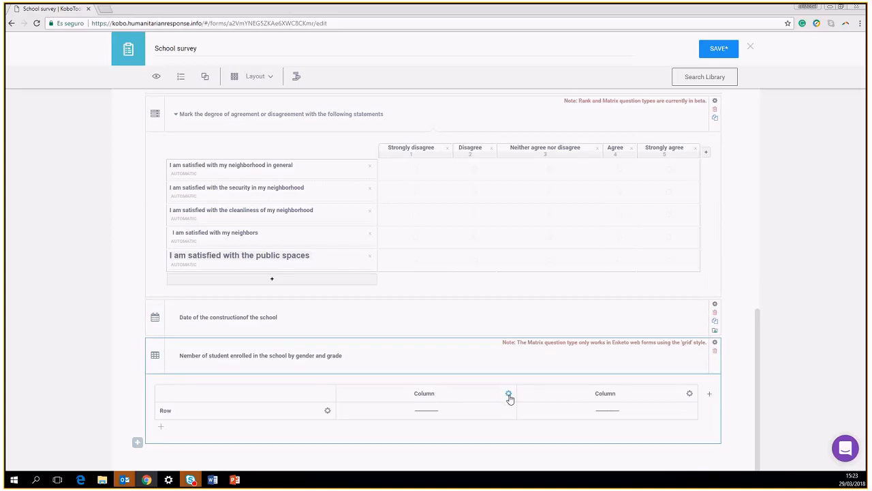
Make the first column a required Number column labelled Male with suffix MALE_std
{"action": "left_click", "coordinate": [509, 396]}
{"action": "left_click", "coordinate": [412, 379]}
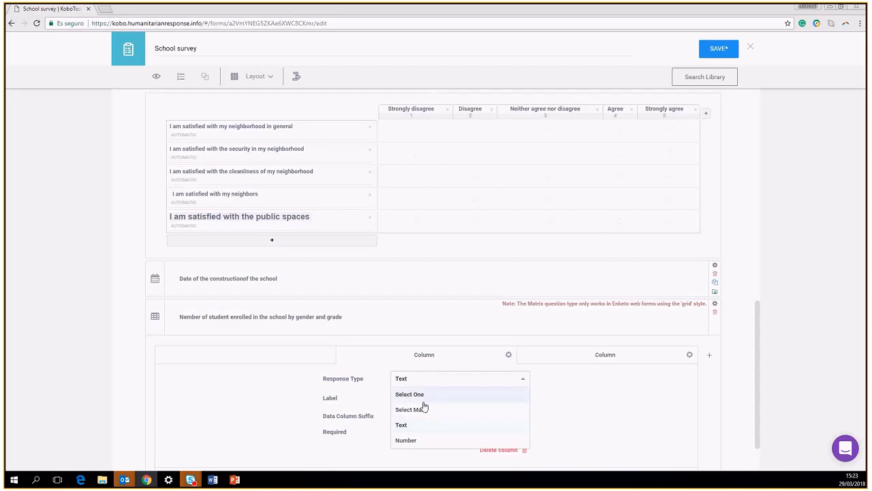
{"action": "left_click", "coordinate": [407, 441]}
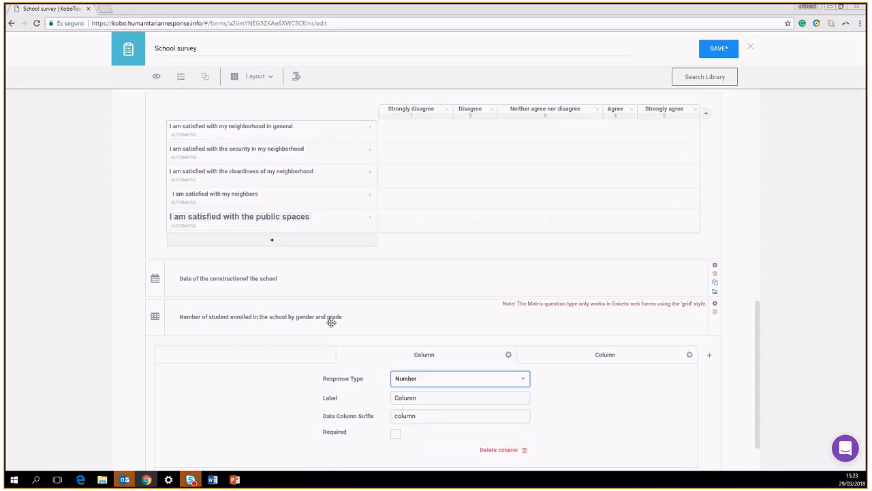
{"action": "double_click", "coordinate": [428, 398]}
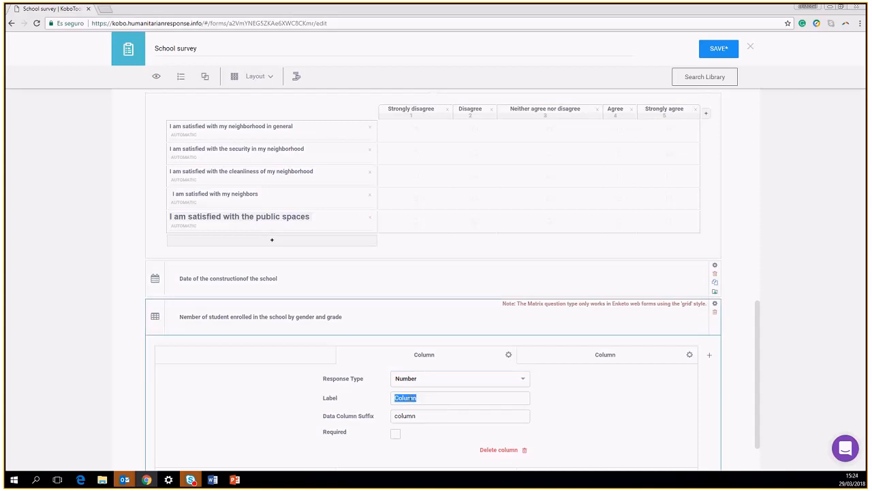
{"action": "type", "text": "Male"}
{"action": "left_click", "coordinate": [416, 416]}
{"action": "left_click_drag", "start_coordinate": [416, 415], "coordinate": [370, 417]}
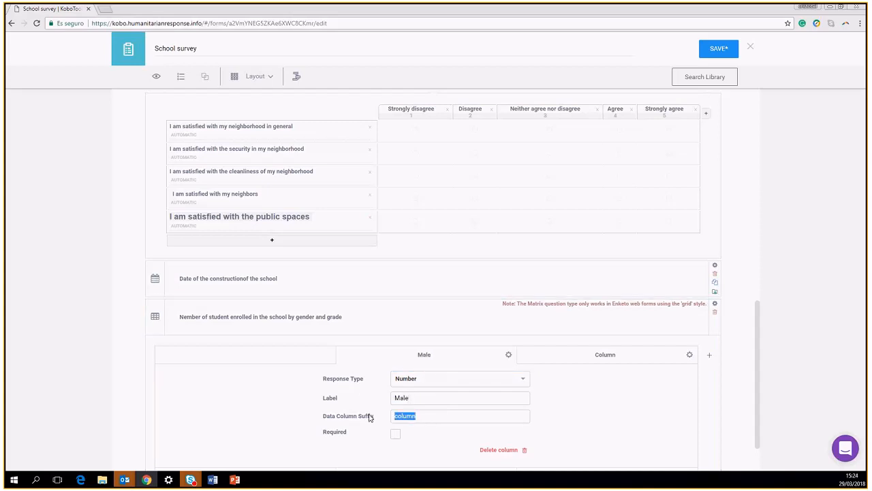
{"action": "type", "text": "MALE_std"}
{"action": "left_click", "coordinate": [396, 434]}
Make the second column a required Number column labelled Female with suffix Female_std
{"action": "left_click", "coordinate": [617, 356]}
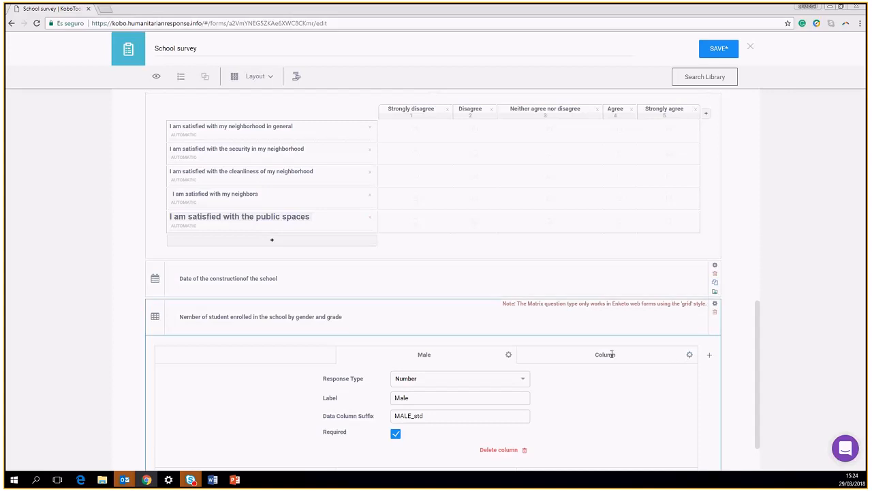
{"action": "left_click", "coordinate": [690, 355]}
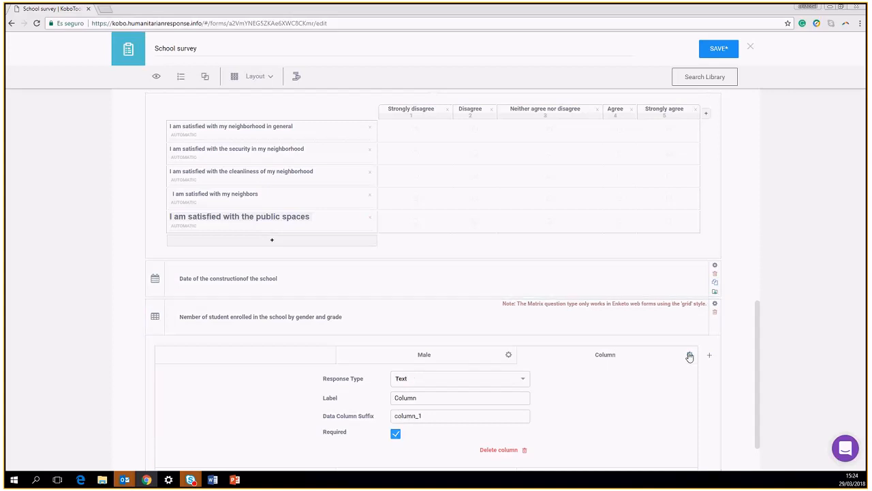
{"action": "left_click", "coordinate": [416, 380]}
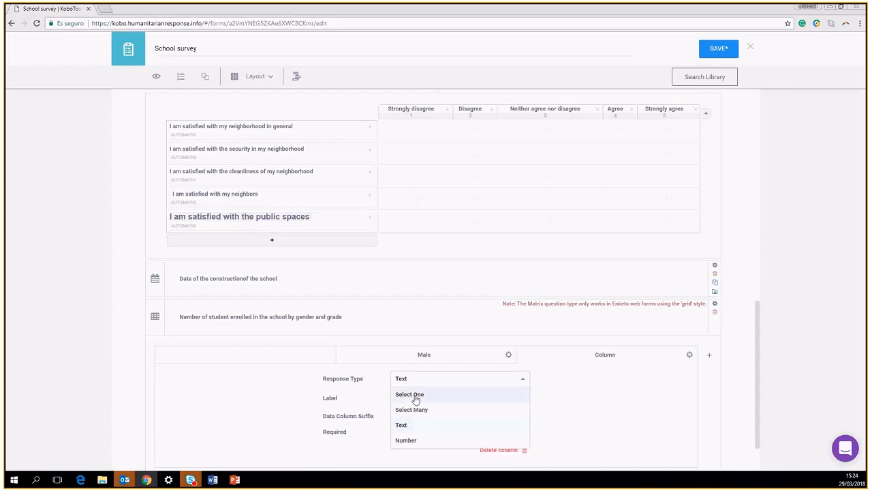
{"action": "left_click", "coordinate": [408, 441]}
{"action": "left_click_drag", "start_coordinate": [419, 397], "coordinate": [386, 401]}
{"action": "type", "text": "Femal"}
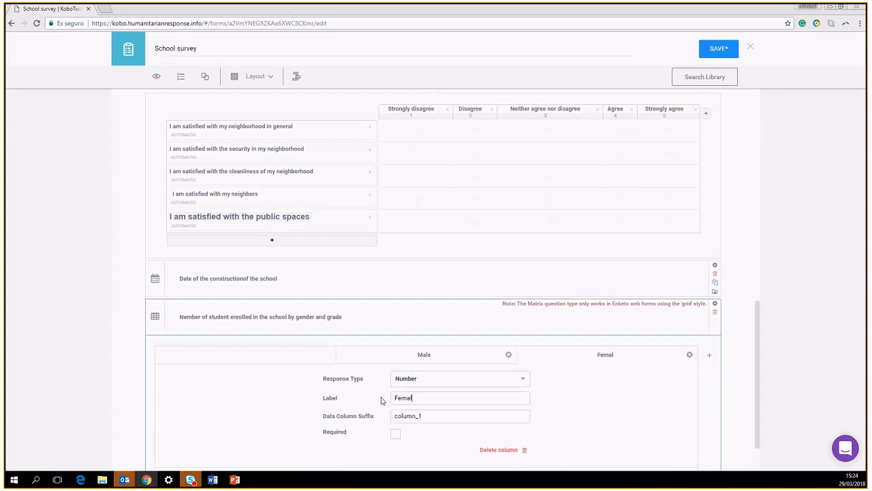
{"action": "type", "text": "e"}
{"action": "key", "text": "Tab"}
{"action": "type", "text": "Female_std"}
{"action": "left_click", "coordinate": [396, 435]}
{"action": "scroll", "coordinate": [463, 313], "scroll_direction": "down", "scroll_amount": 1}
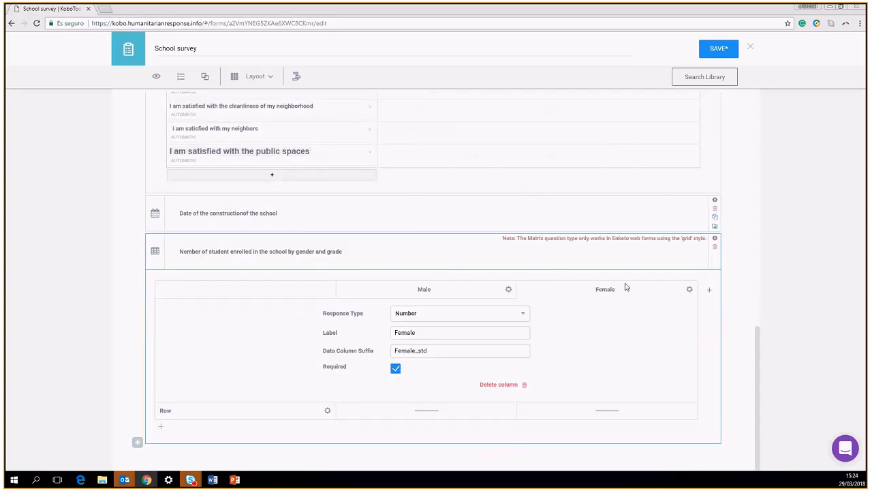
Label the first matrix row Grade 1 and set its data prefix to g1
{"action": "left_click", "coordinate": [168, 415]}
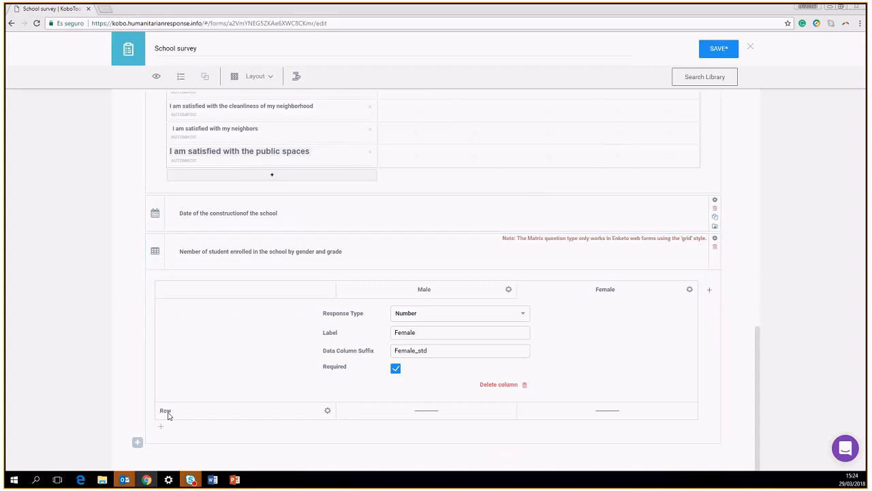
{"action": "left_click", "coordinate": [327, 412]}
{"action": "left_click_drag", "start_coordinate": [413, 364], "coordinate": [359, 362]}
{"action": "type", "text": "Grade 1"}
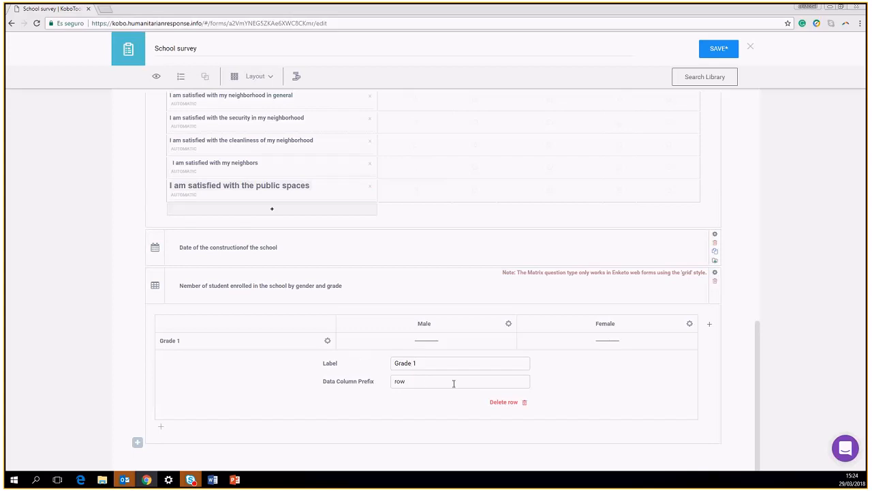
{"action": "left_click", "coordinate": [407, 381]}
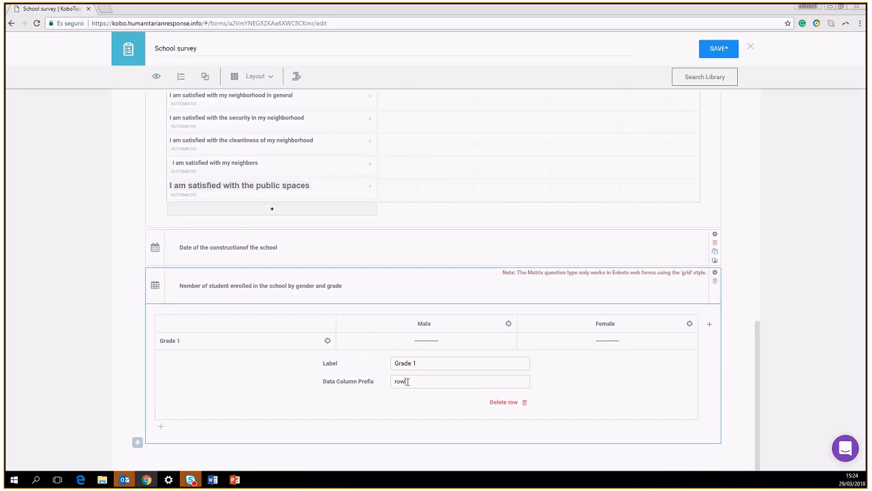
{"action": "double_click", "coordinate": [407, 381]}
{"action": "type", "text": "g1"}
Add a second row labelled Grade 2 with data prefix g_2
{"action": "left_click", "coordinate": [162, 430]}
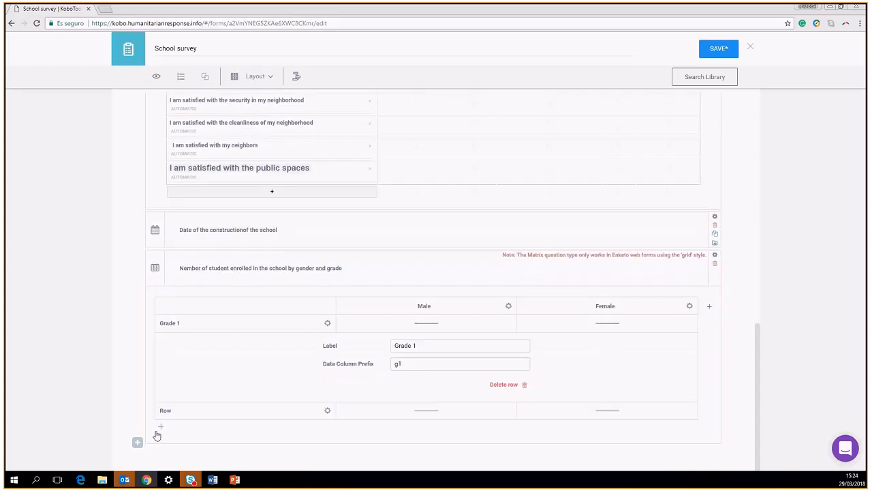
{"action": "left_click", "coordinate": [327, 411]}
{"action": "left_click", "coordinate": [420, 365]}
{"action": "double_click", "coordinate": [420, 365]}
{"action": "type", "text": "Grade 2"}
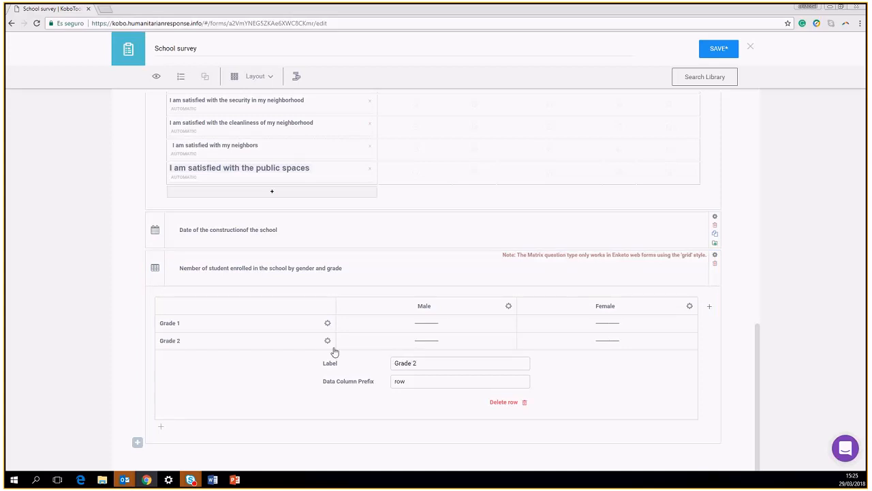
{"action": "left_click_drag", "start_coordinate": [403, 382], "coordinate": [333, 385]}
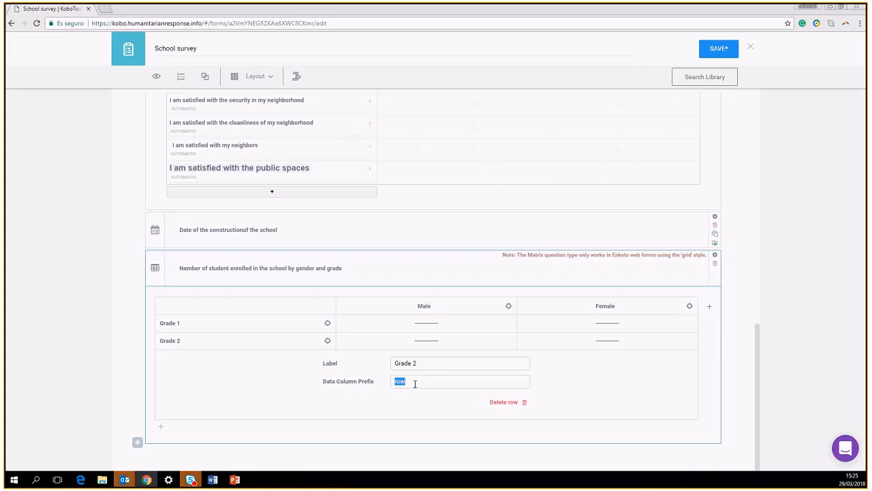
{"action": "type", "text": "g_1"}
{"action": "type", "text": "2"}
{"action": "key", "text": "BackSpace"}
{"action": "key", "text": "BackSpace"}
{"action": "key", "text": "BackSpace"}
{"action": "type", "text": "2"}
{"action": "key", "text": "Left"}
{"action": "type", "text": "_"}
Add the Number question 'Number of techer inthe school' and open another blank question below
{"action": "left_click", "coordinate": [137, 443]}
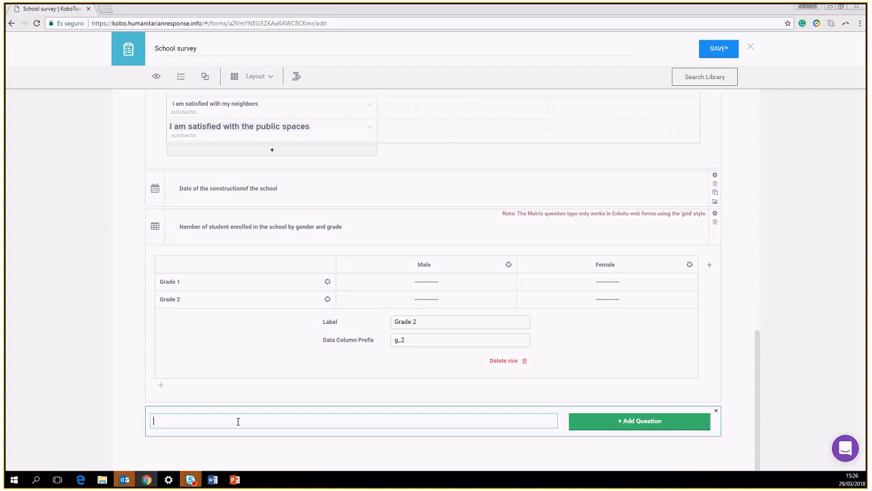
{"action": "type", "text": "Nember of techer inthe school"}
{"action": "left_click", "coordinate": [660, 429]}
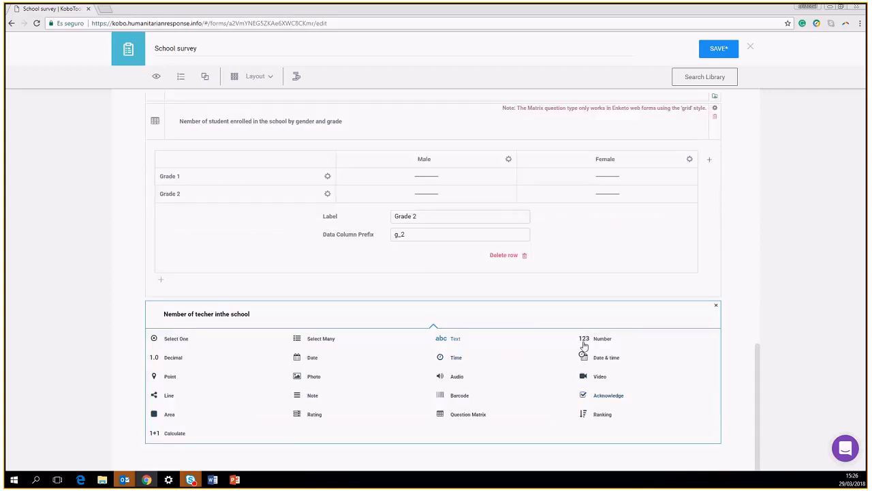
{"action": "left_click", "coordinate": [594, 340]}
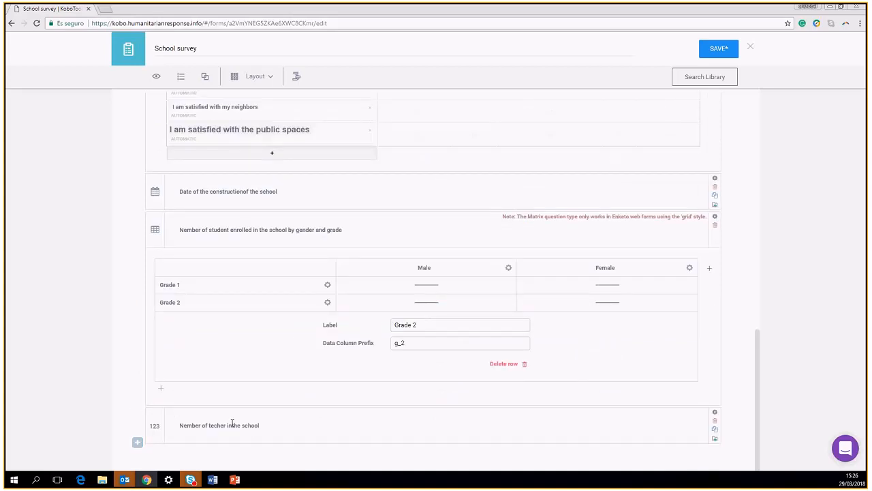
{"action": "left_click", "coordinate": [137, 444]}
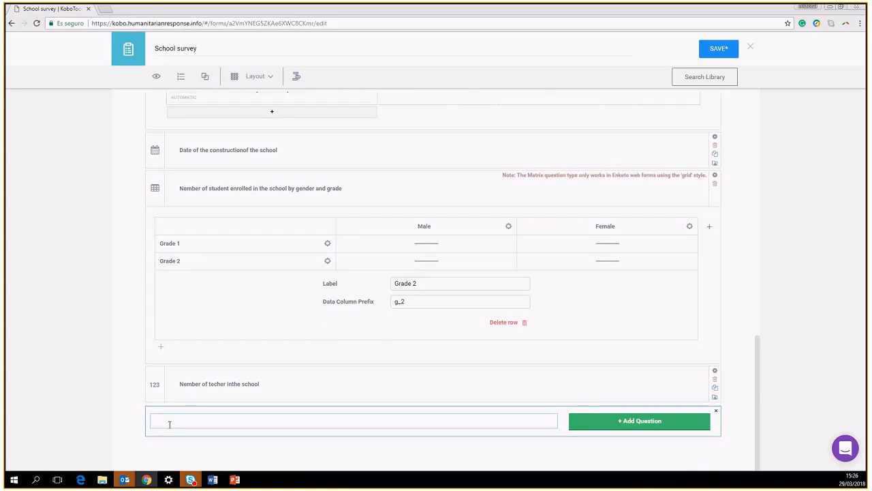
Add a Text question 'Teacher's name' and edit its label to 'Teacher's First name'
{"action": "type", "text": "Teacher 's nme"}
{"action": "key", "text": "BackSpace"}
{"action": "type", "text": "ame"}
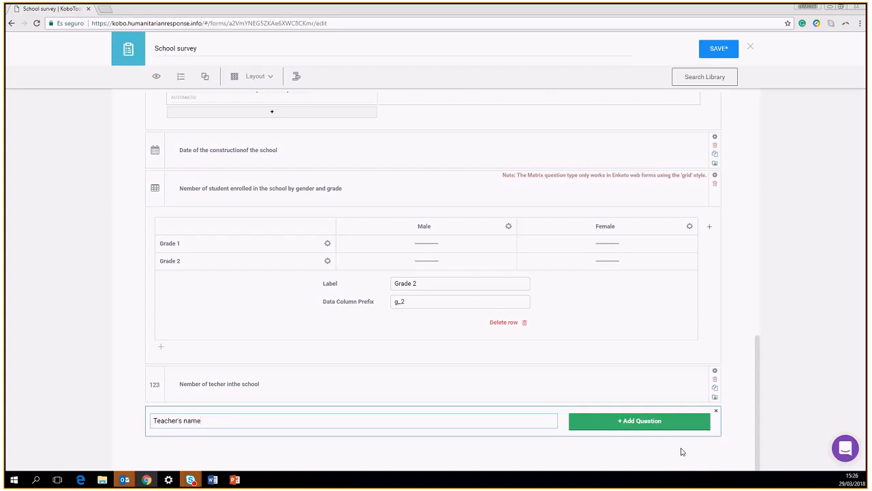
{"action": "left_click", "coordinate": [652, 418]}
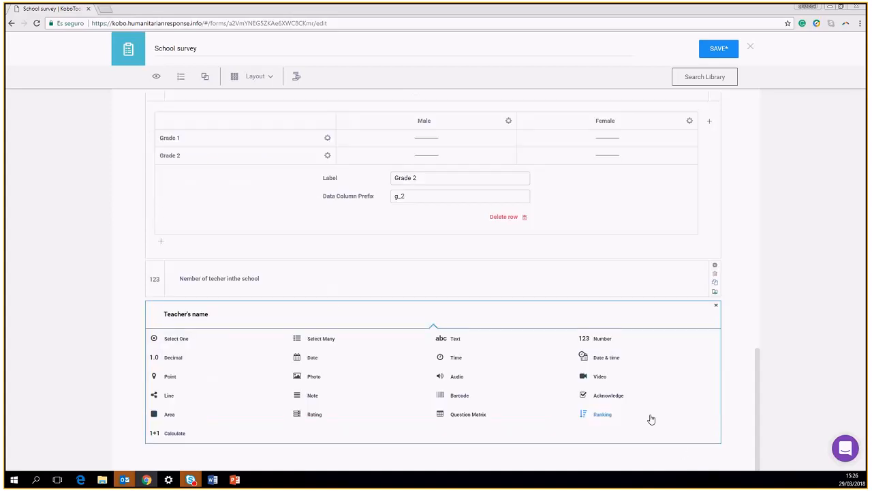
{"action": "left_click", "coordinate": [446, 342]}
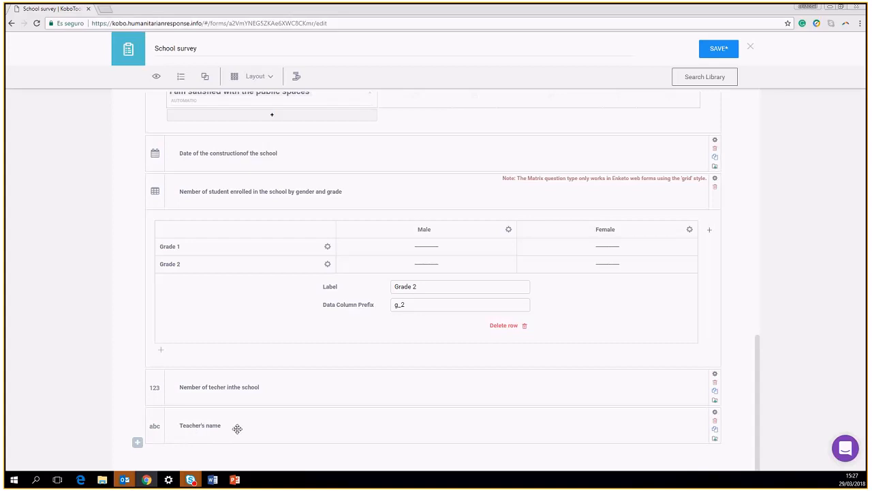
{"action": "left_click", "coordinate": [183, 425]}
{"action": "left_click", "coordinate": [207, 427]}
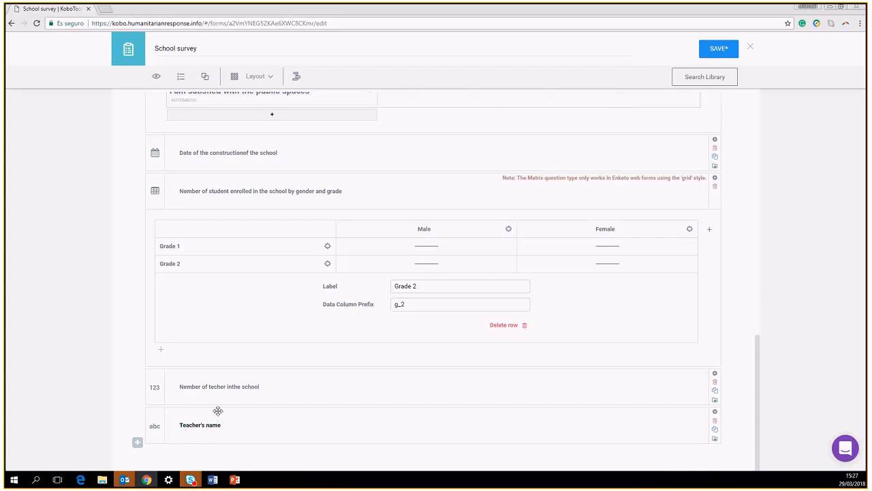
{"action": "type", "text": "First"}
Add a 'Teacher's Last Name' Text question, then type 'Teacher's Age' as a new question label
{"action": "left_click", "coordinate": [137, 443]}
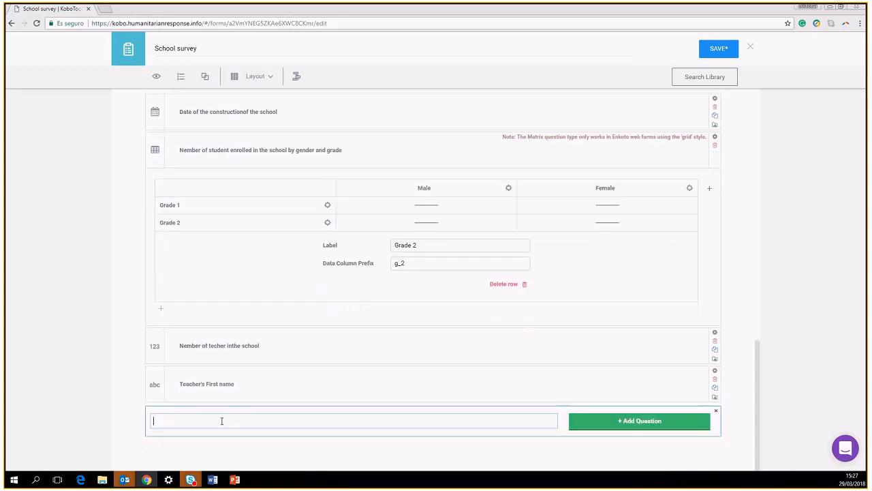
{"action": "type", "text": "Teacher's Last Name"}
{"action": "left_click", "coordinate": [619, 420]}
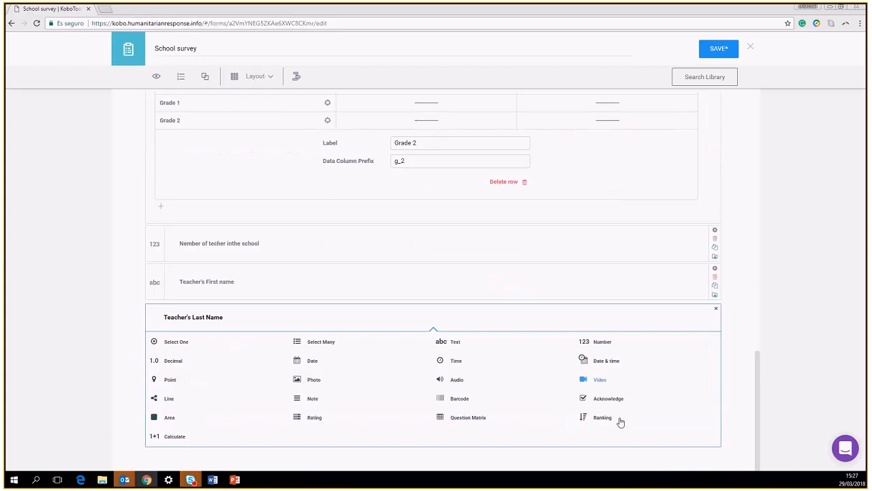
{"action": "left_click", "coordinate": [450, 341]}
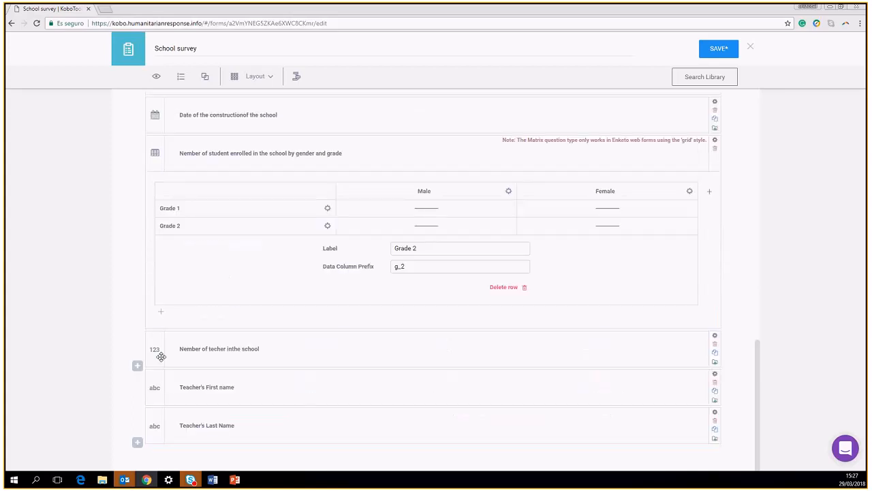
{"action": "left_click", "coordinate": [137, 441]}
{"action": "type", "text": "Teacher"}
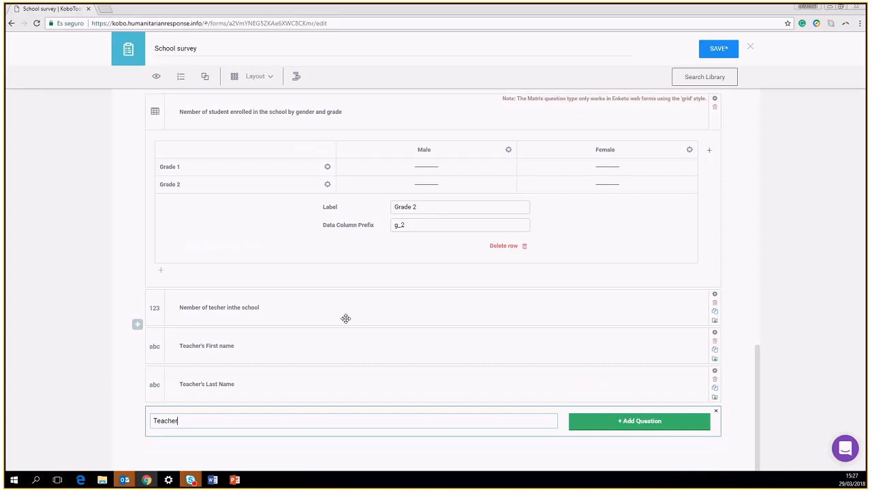
{"action": "type", "text": "'s Age"}
Replace 'Teacher's' in the pending age question with '$.', leaving the label '$. Age('
{"action": "left_click_drag", "start_coordinate": [184, 421], "coordinate": [154, 420]}
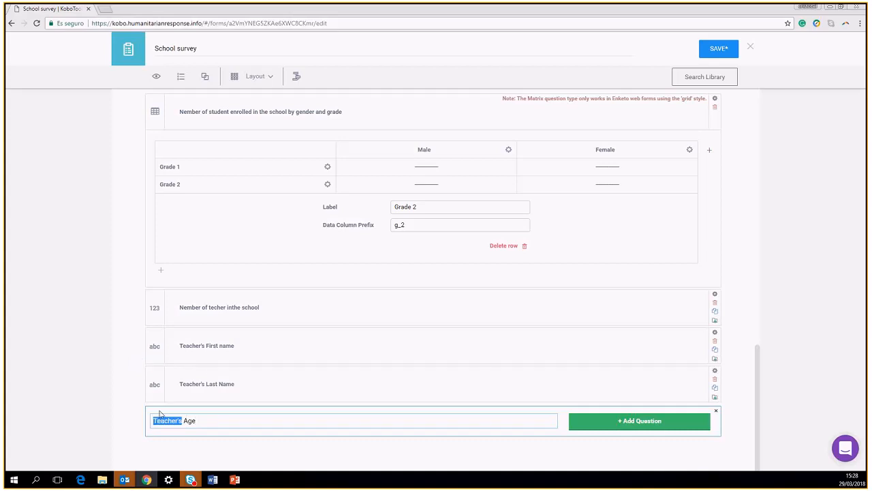
{"action": "type", "text": "S"}
{"action": "type", "text": "."}
{"action": "key", "text": "alt+Tab"}
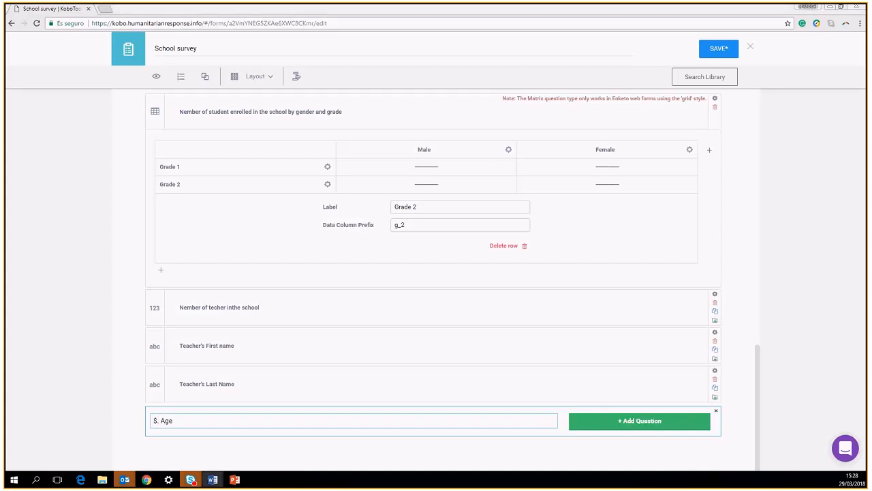
{"action": "left_click", "coordinate": [185, 423]}
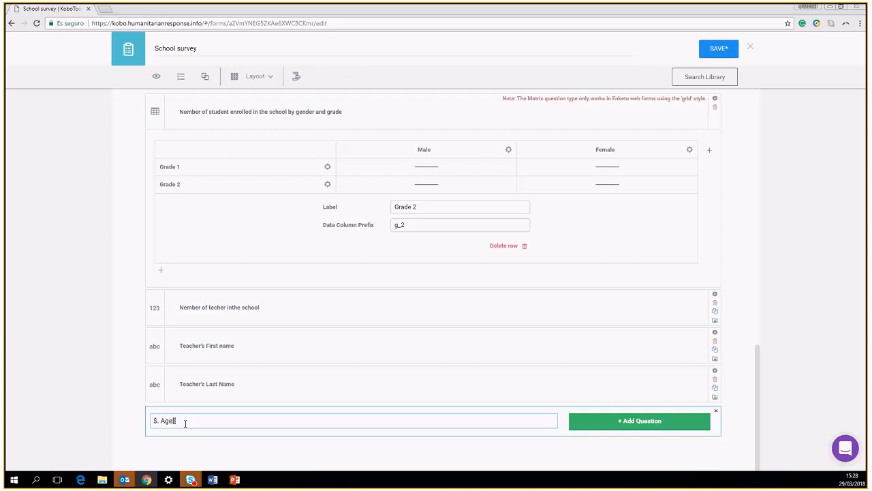
{"action": "type", "text": "[[é"}
{"action": "key", "text": "BackSpace"}
{"action": "key", "text": "BackSpace"}
{"action": "key", "text": "BackSpace"}
{"action": "type", "text": "[["}
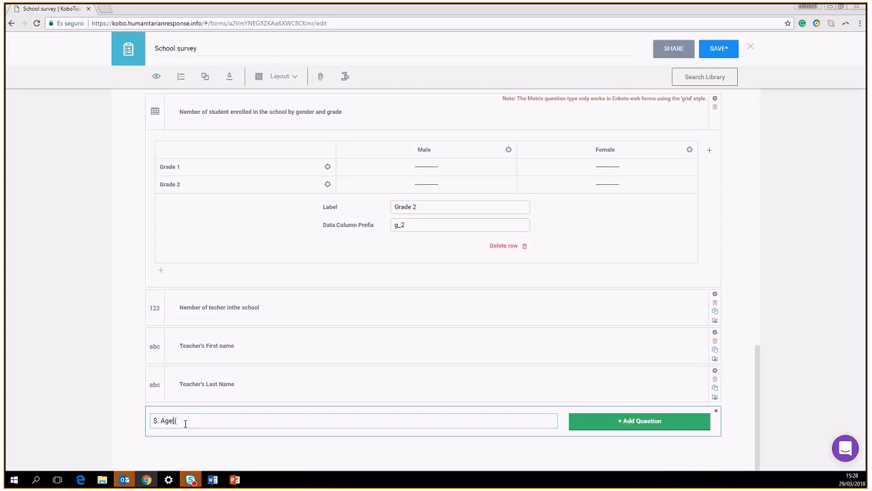
{"action": "key", "text": "BackSpace"}
{"action": "key", "text": "BackSpace"}
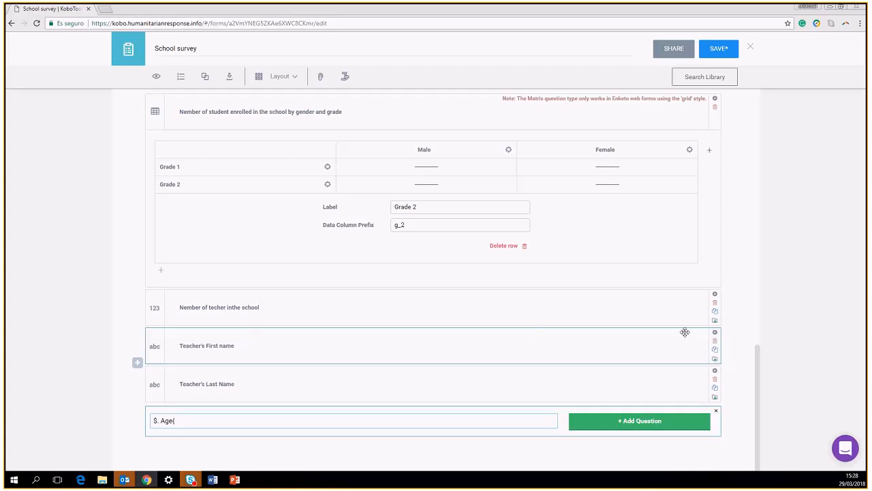
Change the Data Column Name in Teacher's First name settings to 'Teacher'
{"action": "left_click", "coordinate": [715, 334]}
{"action": "scroll", "coordinate": [716, 335], "scroll_direction": "down", "scroll_amount": 1}
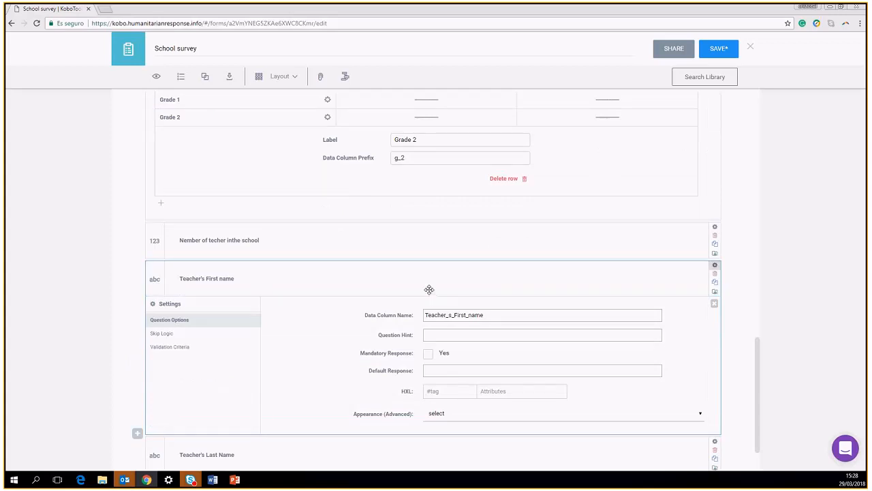
{"action": "left_click_drag", "start_coordinate": [502, 315], "coordinate": [417, 319]}
{"action": "type", "text": "v"}
{"action": "left_click_drag", "start_coordinate": [444, 313], "coordinate": [403, 318]}
{"action": "type", "text": "Teacher"}
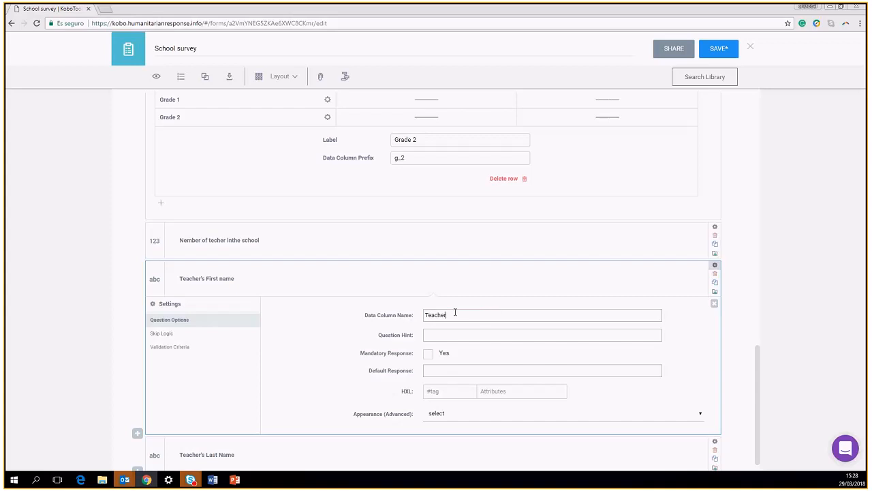
{"action": "left_click_drag", "start_coordinate": [456, 312], "coordinate": [346, 311]}
{"action": "left_click", "coordinate": [714, 303]}
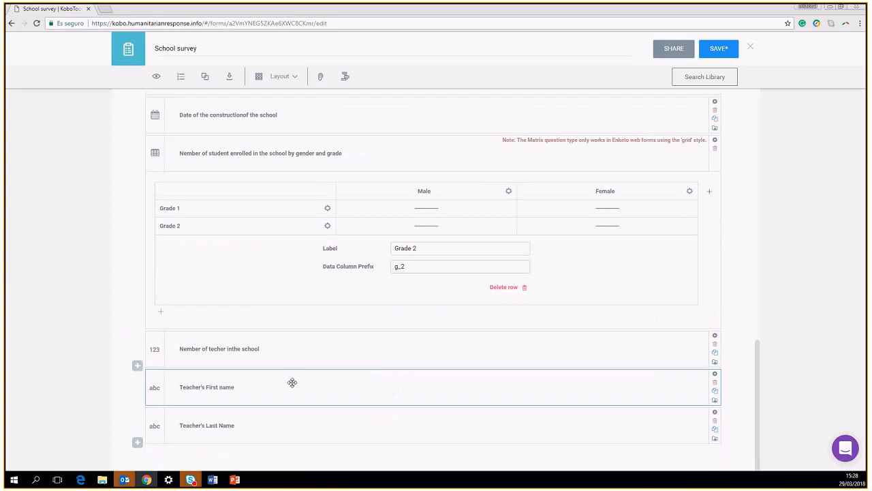
Relabel the teacher-count question 'Number of teachers in the school' and add a blank question row
{"action": "left_click", "coordinate": [209, 428]}
{"action": "left_click", "coordinate": [209, 427]}
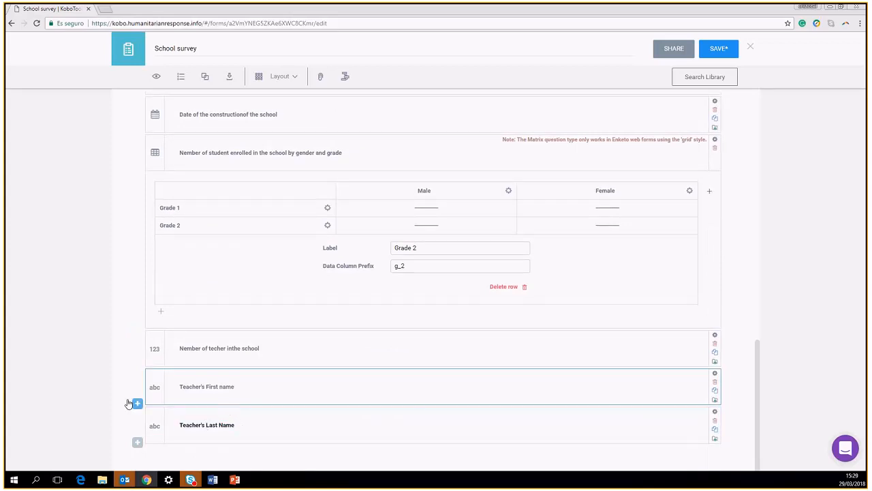
{"action": "left_click", "coordinate": [235, 349]}
{"action": "key", "text": "BackSpace"}
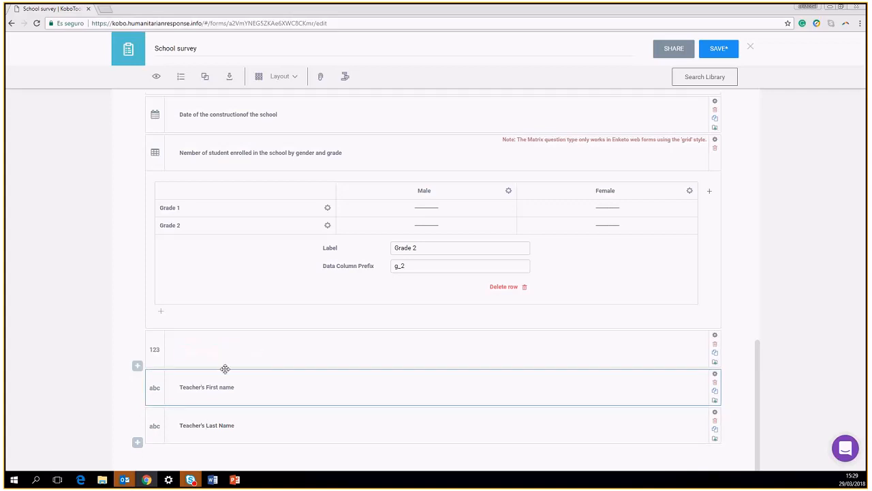
{"action": "type", "text": "Number of teachers inthe school"}
{"action": "left_click", "coordinate": [237, 348]}
{"action": "left_click", "coordinate": [137, 441]}
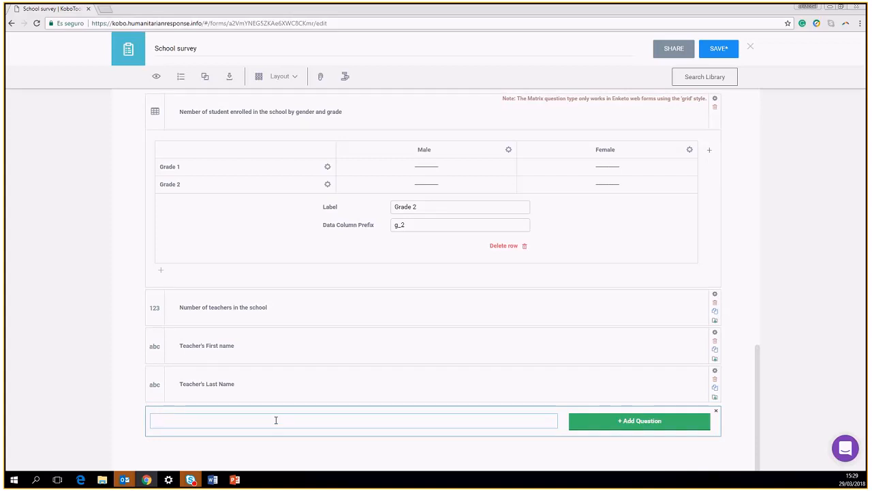
Create a Number question labelled '${Teacher}'s age' below Teacher's Last Name
{"action": "type", "text": "$"}
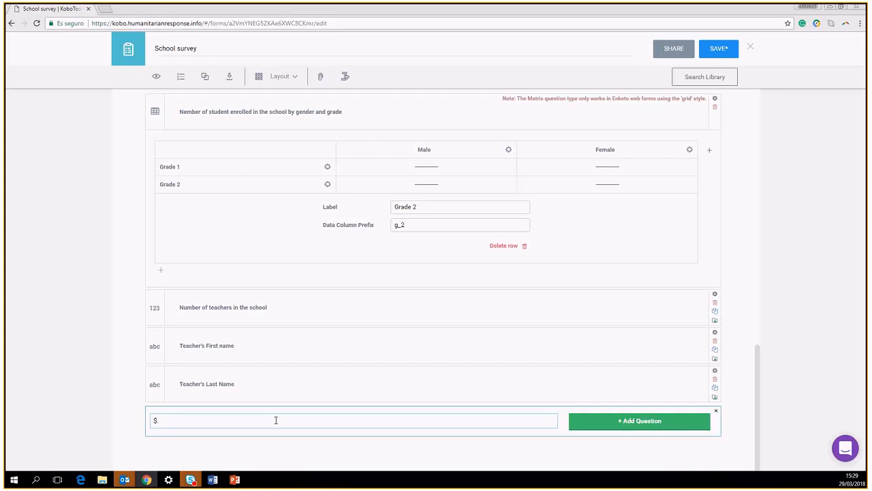
{"action": "type", "text": "{"}
{"action": "key", "text": "BackSpace"}
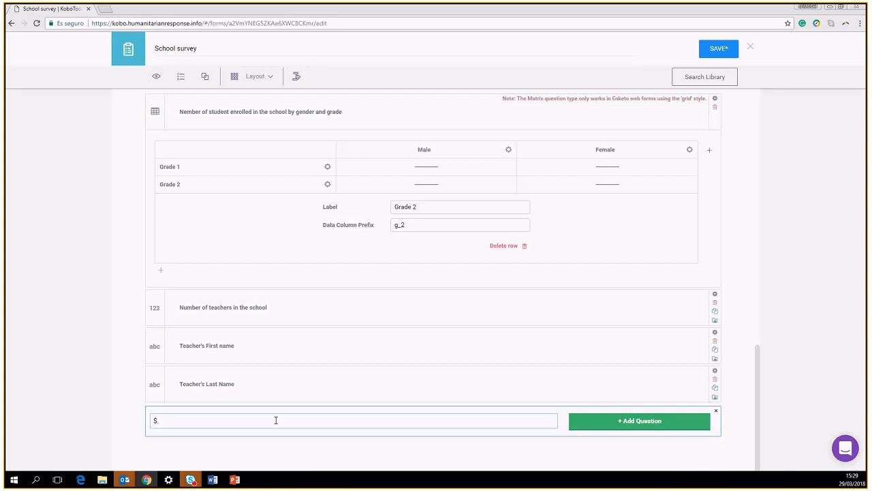
{"action": "type", "text": "{"}
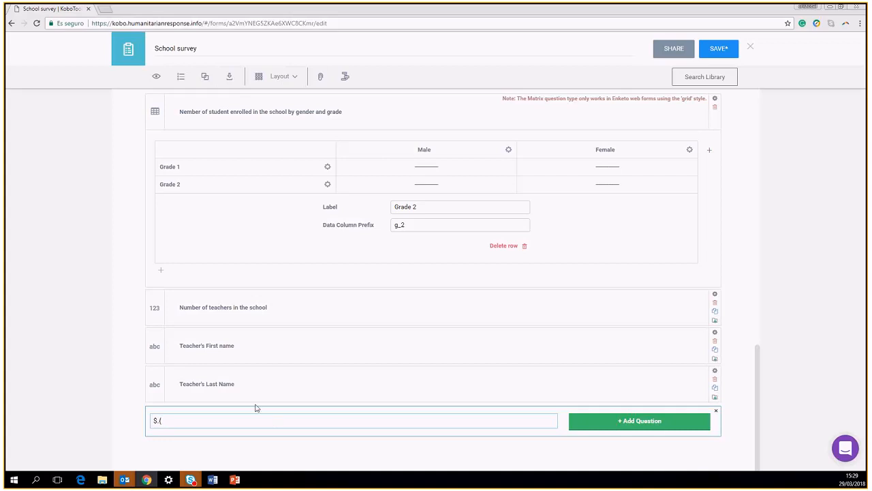
{"action": "left_click_drag", "start_coordinate": [163, 421], "coordinate": [159, 421]}
{"action": "left_click", "coordinate": [167, 420]}
{"action": "type", "text": "Teacher"}
{"action": "type", "text": "}"}
{"action": "type", "text": "'s"}
{"action": "type", "text": " agre"}
{"action": "key", "text": "BackSpace"}
{"action": "key", "text": "BackSpace"}
{"action": "type", "text": "e"}
{"action": "left_click", "coordinate": [626, 420]}
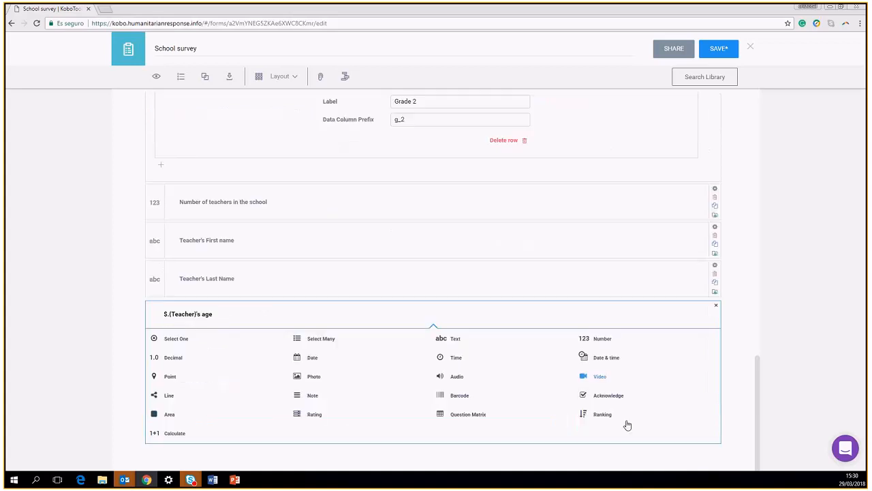
{"action": "left_click", "coordinate": [594, 343]}
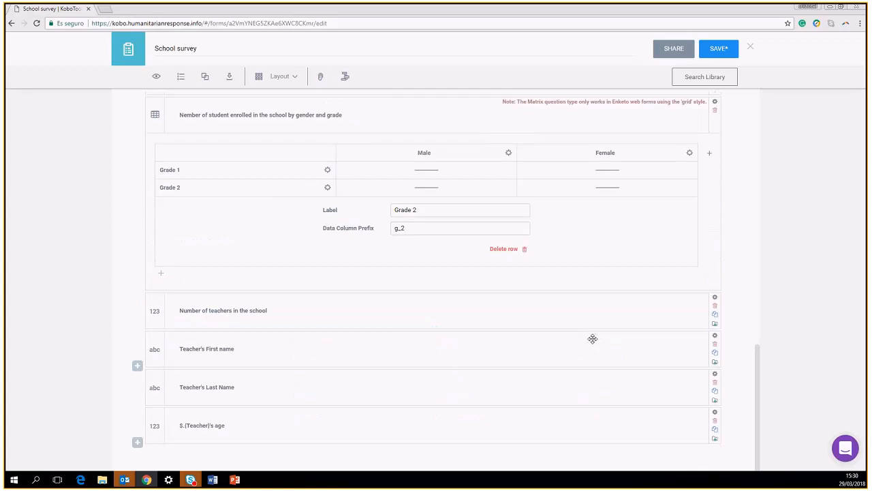
Add a new question labelled '${Teacher}'s gender', reusing the copied age label
{"action": "left_click", "coordinate": [138, 443]}
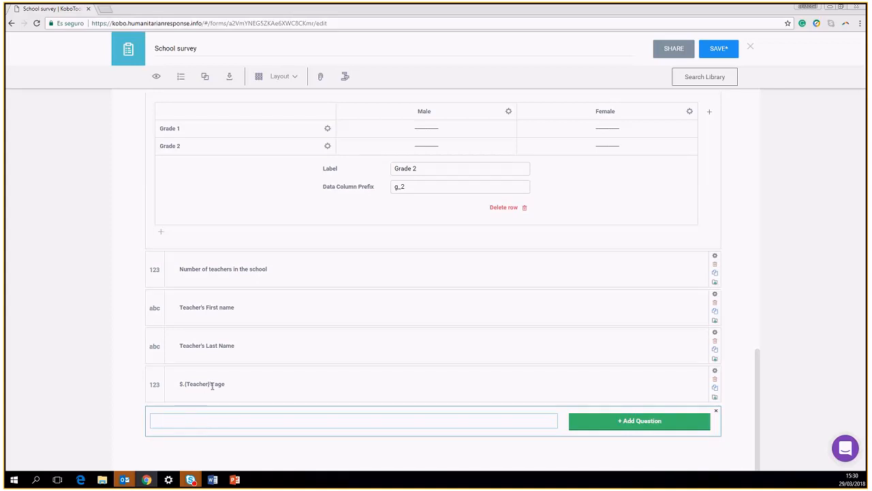
{"action": "left_click_drag", "start_coordinate": [222, 383], "coordinate": [166, 385]}
{"action": "key", "text": "ctrl+c"}
{"action": "left_click", "coordinate": [171, 419]}
{"action": "key", "text": "ctrl+v"}
{"action": "key", "text": "BackSpace"}
{"action": "key", "text": "BackSpace"}
{"action": "key", "text": "BackSpace"}
{"action": "type", "text": "gender"}
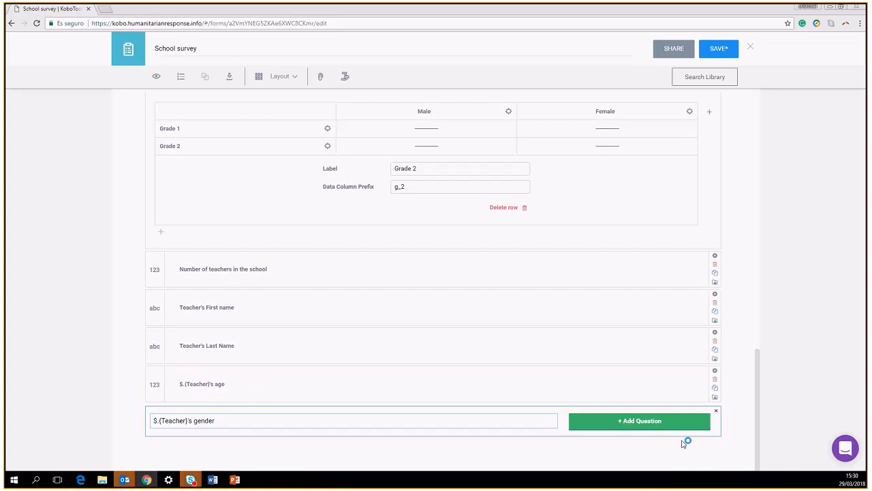
{"action": "left_click", "coordinate": [662, 425]}
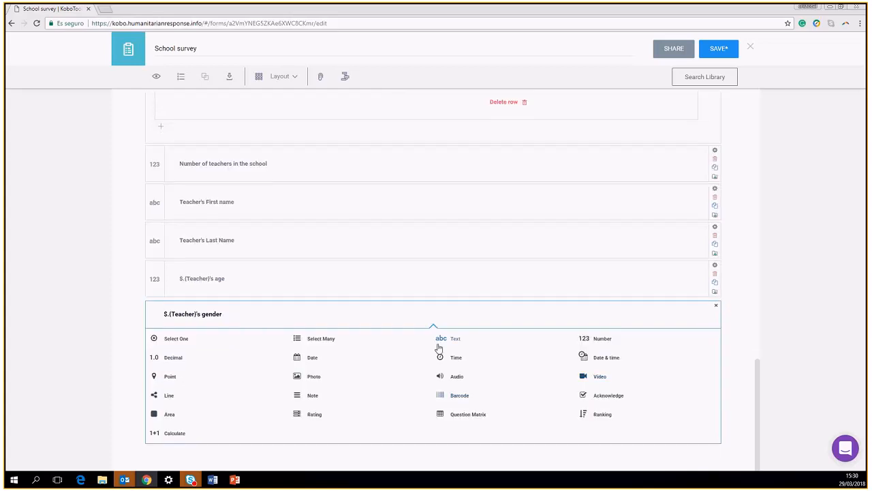
Make the gender question Select One with options Male and Female, collapsing the options
{"action": "left_click", "coordinate": [182, 341]}
{"action": "left_click", "coordinate": [202, 390]}
{"action": "type", "text": "Male"}
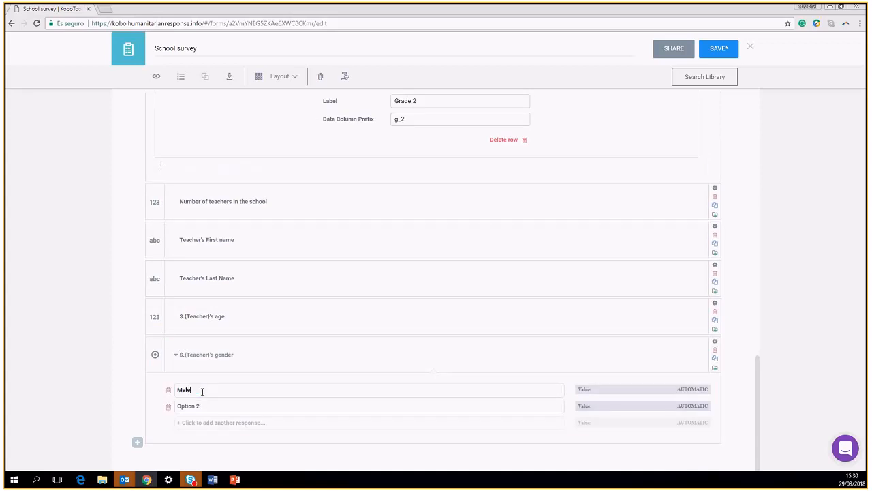
{"action": "left_click", "coordinate": [200, 407]}
{"action": "type", "text": "Female"}
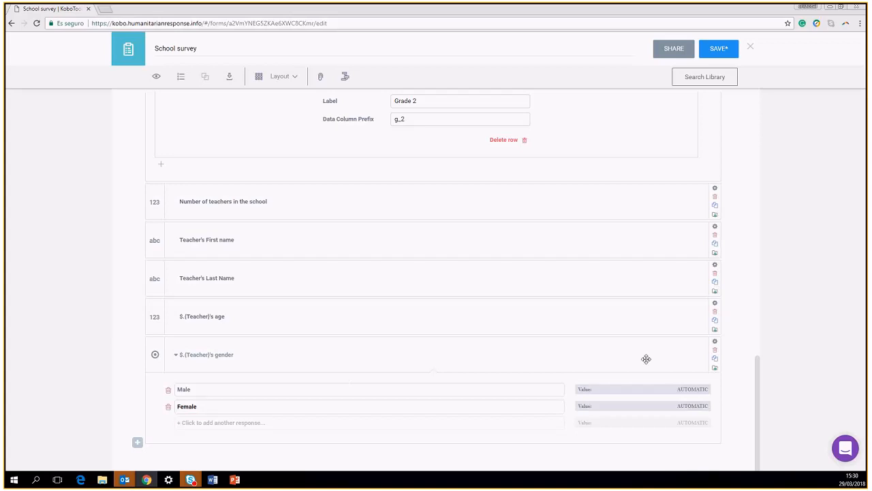
{"action": "left_click", "coordinate": [176, 354]}
{"action": "left_click", "coordinate": [184, 422]}
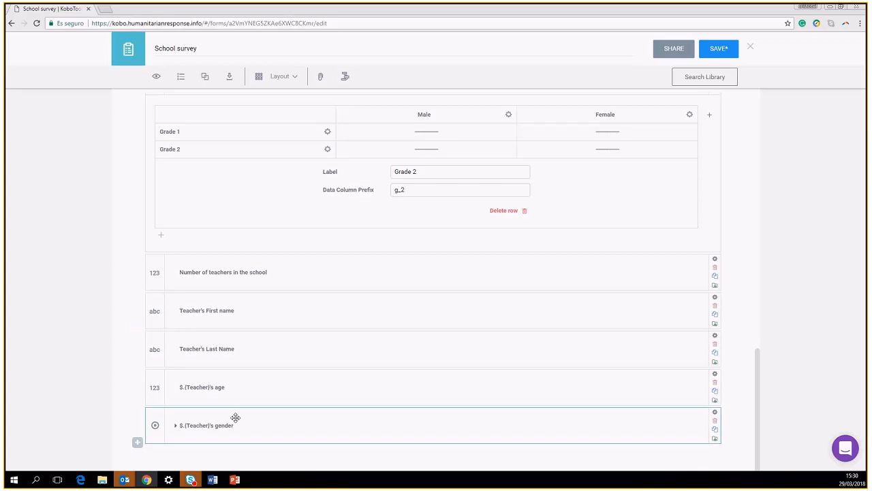
Group the teacher first name, last name, age and gender questions under the name 'Teachers'
{"action": "left_click", "coordinate": [291, 385]}
{"action": "left_click", "coordinate": [279, 351]}
{"action": "left_click", "coordinate": [279, 318]}
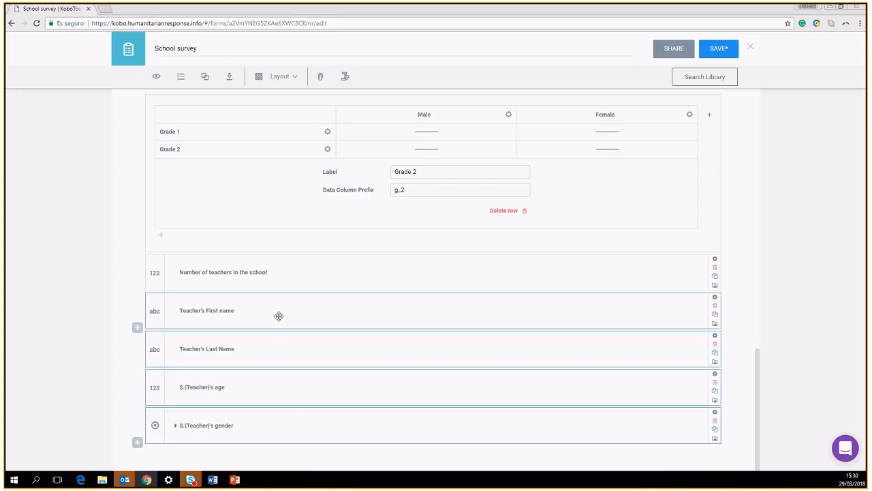
{"action": "left_click", "coordinate": [206, 77]}
{"action": "left_click", "coordinate": [172, 268]}
{"action": "type", "text": "Teachers"}
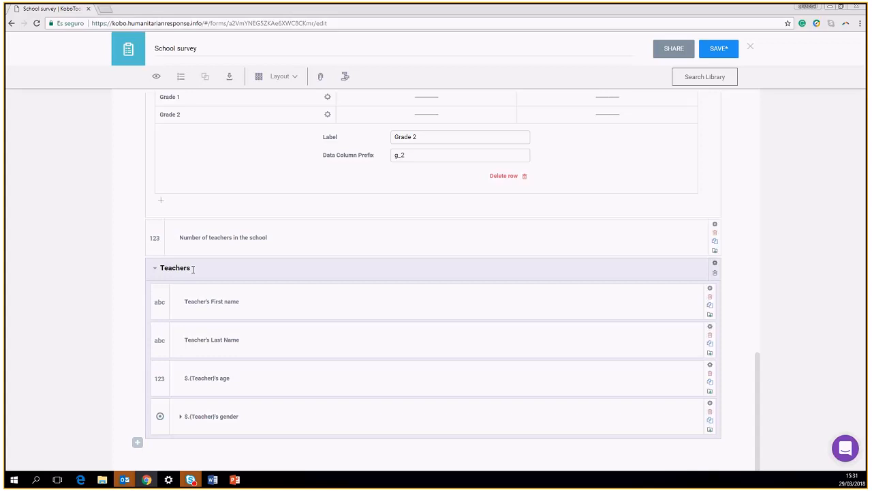
{"action": "left_click", "coordinate": [356, 236]}
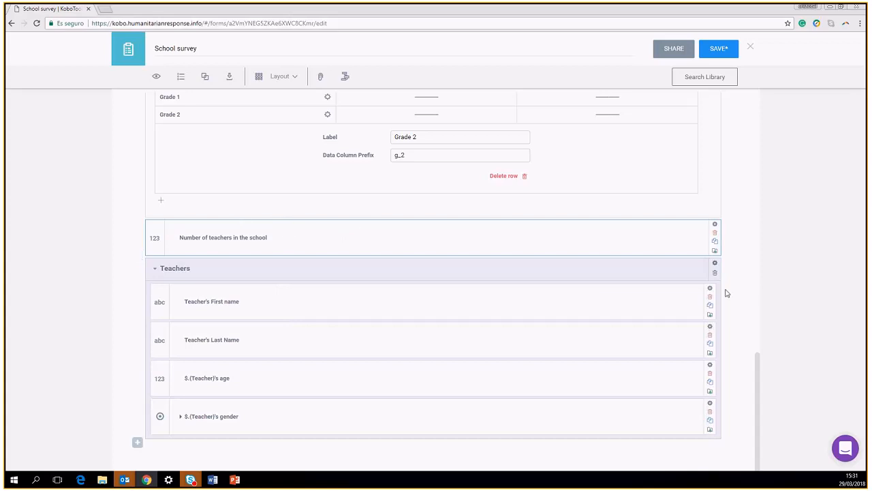
Enable today, device id, username, sim serial, subscriber id and phone number metadata, then save the form
{"action": "scroll", "coordinate": [560, 284], "scroll_direction": "up", "scroll_amount": 1}
{"action": "scroll", "coordinate": [561, 284], "scroll_direction": "up", "scroll_amount": 20}
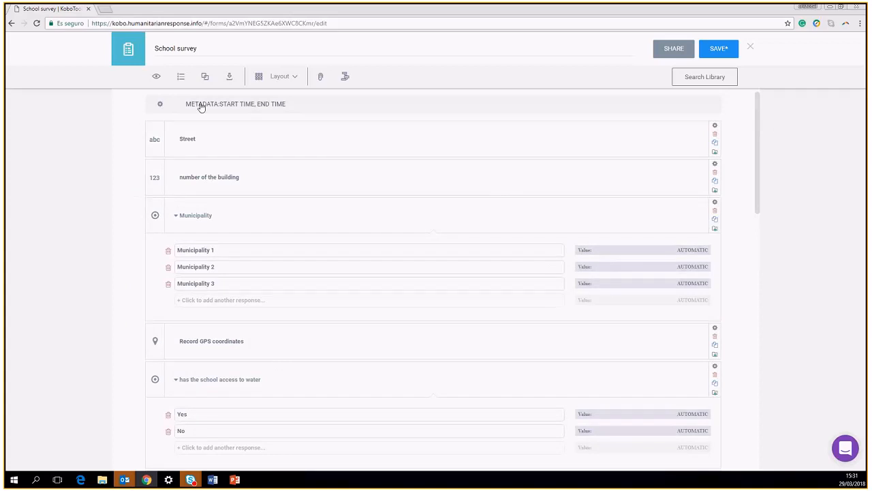
{"action": "left_click", "coordinate": [160, 106]}
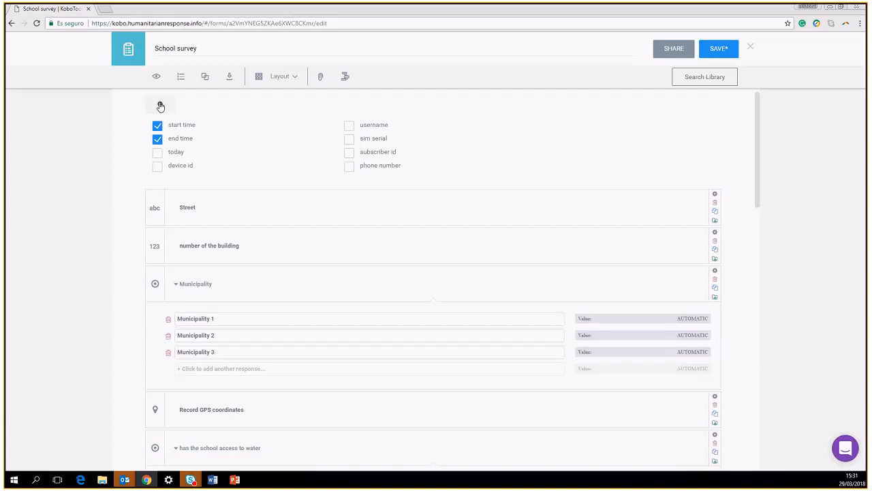
{"action": "left_click", "coordinate": [158, 153]}
{"action": "left_click", "coordinate": [157, 167]}
{"action": "left_click", "coordinate": [349, 126]}
{"action": "left_click", "coordinate": [348, 140]}
{"action": "left_click", "coordinate": [348, 152]}
{"action": "left_click", "coordinate": [349, 170]}
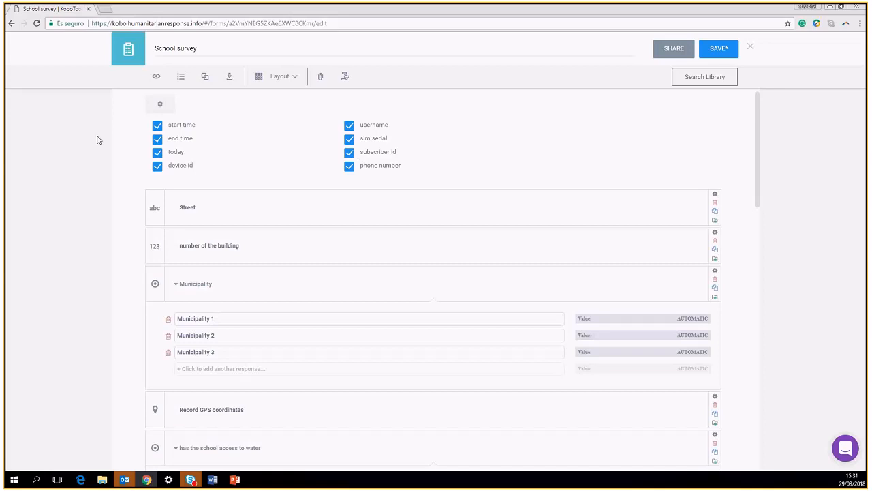
{"action": "left_click", "coordinate": [160, 105]}
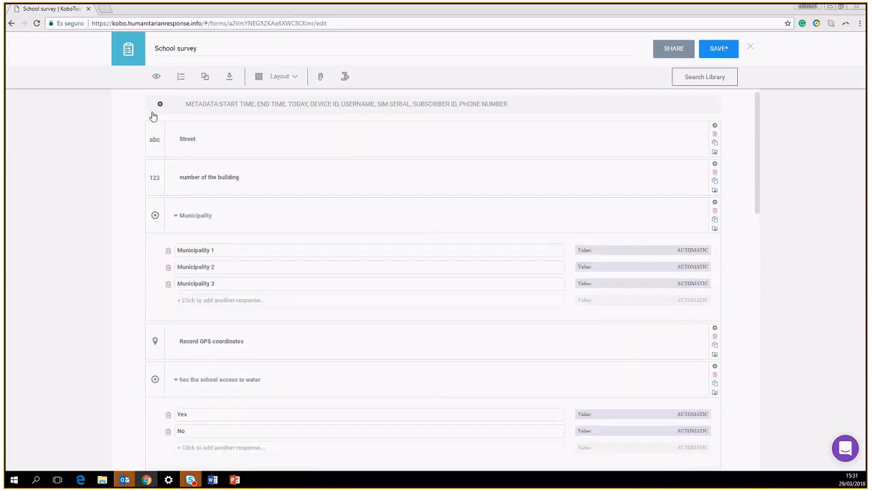
{"action": "left_click", "coordinate": [717, 52]}
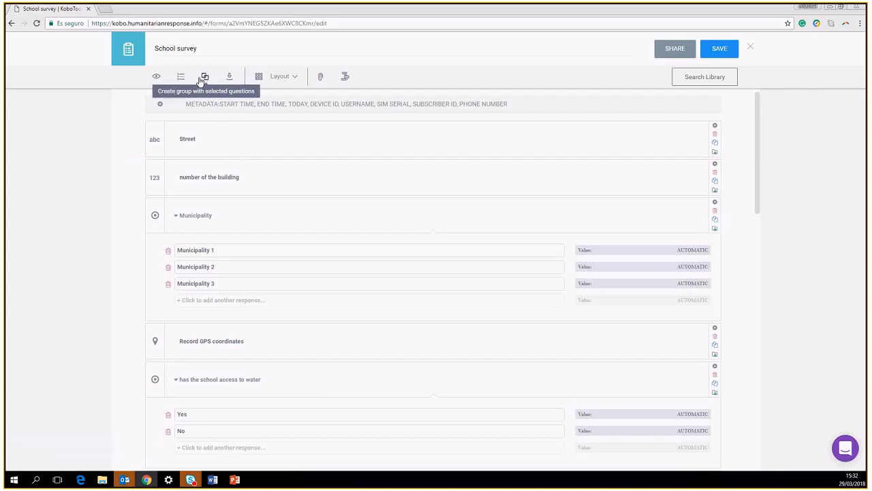
Group Street, number of the building, Municipality and Record GPS coordinates under the name 'Location'
{"action": "left_click", "coordinate": [250, 144]}
{"action": "left_click", "coordinate": [275, 182]}
{"action": "left_click", "coordinate": [265, 220]}
{"action": "left_click", "coordinate": [262, 334]}
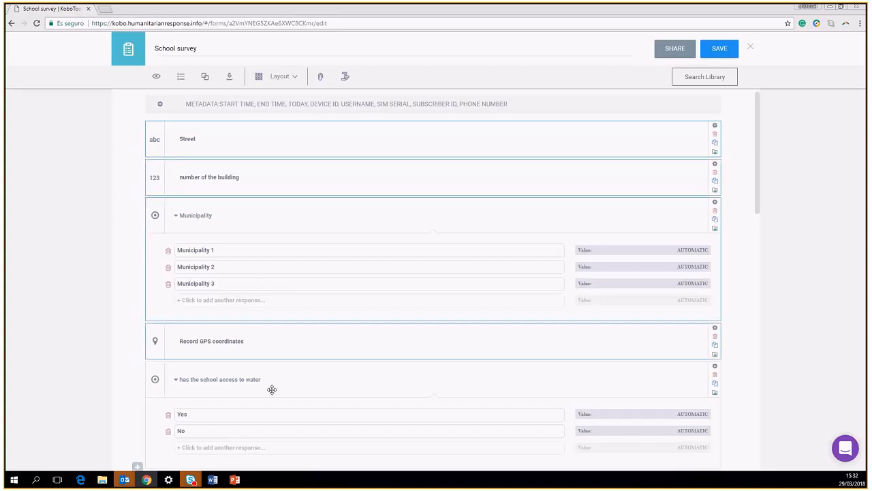
{"action": "left_click", "coordinate": [204, 76]}
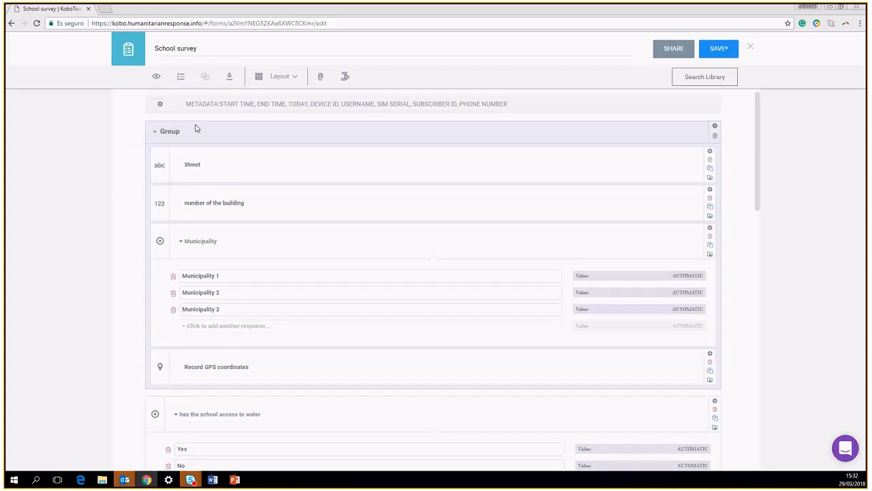
{"action": "double_click", "coordinate": [180, 132]}
{"action": "type", "text": "Location"}
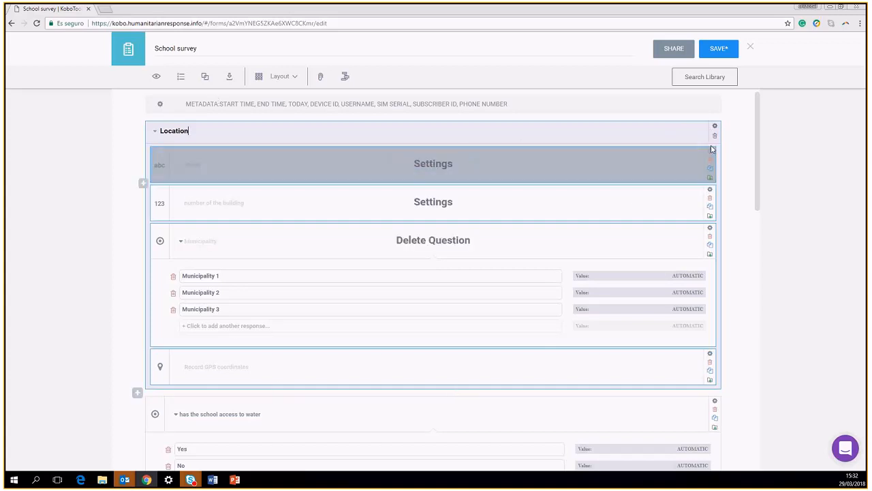
{"action": "scroll", "coordinate": [376, 311], "scroll_direction": "down", "scroll_amount": 15}
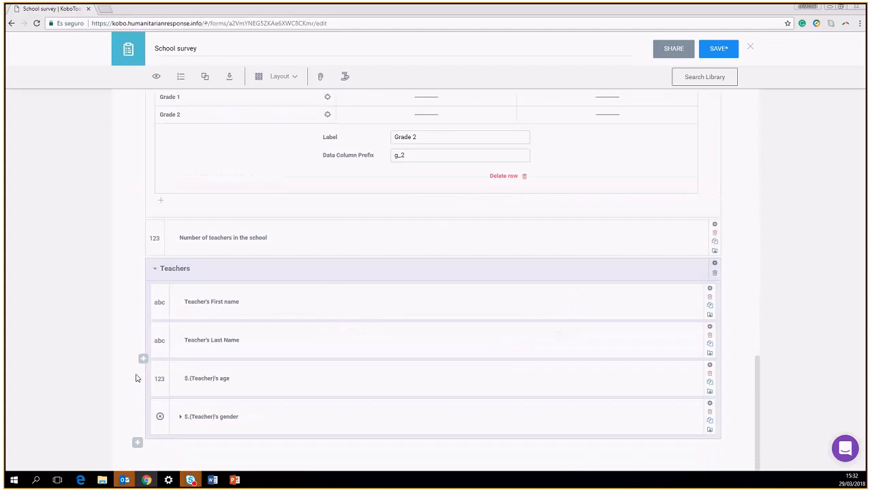
Add a question below Teachers labelled 'accept that Save the Children uses my data for monitoring purposes…'
{"action": "left_click", "coordinate": [137, 444]}
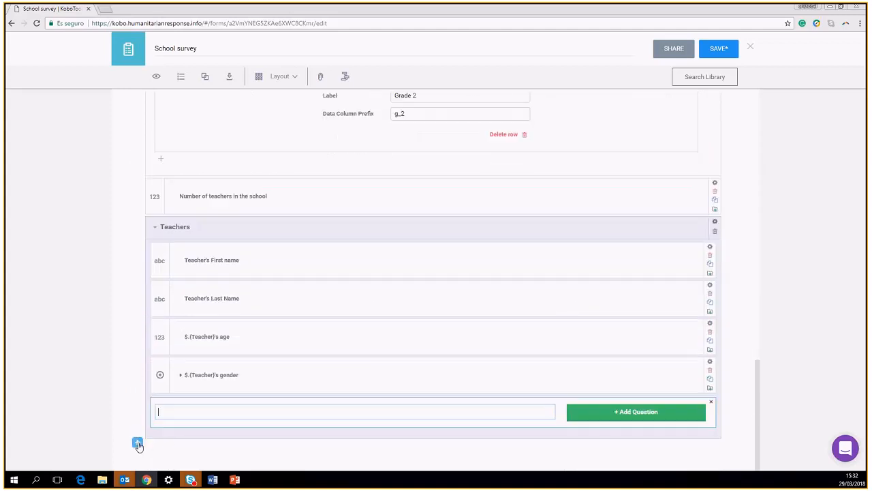
{"action": "left_click", "coordinate": [656, 413]}
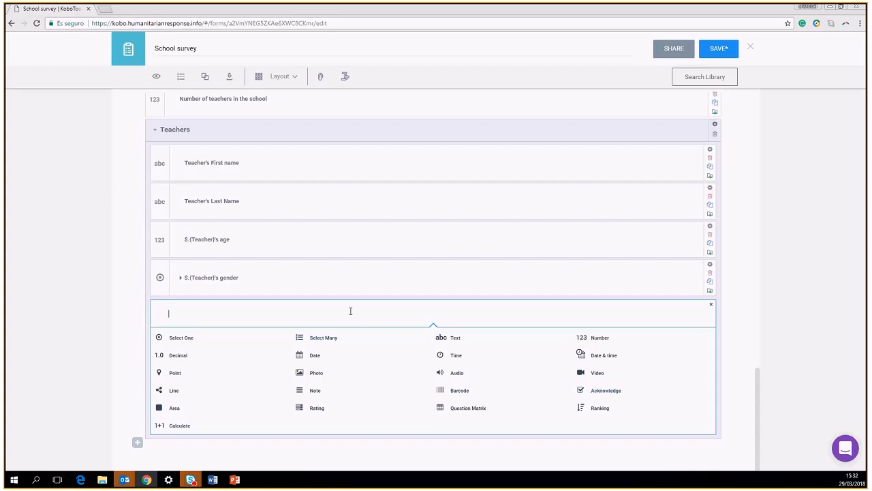
{"action": "type", "text": "accept that Savethe Children uses my data"}
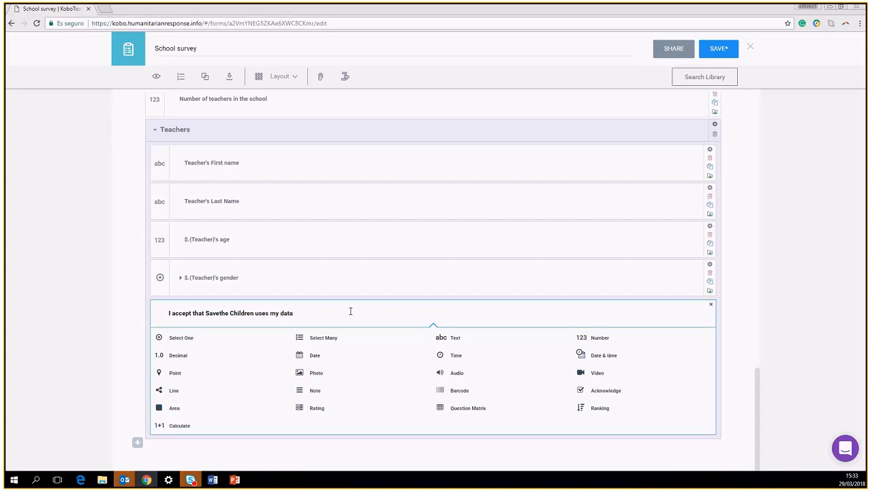
{"action": "left_click", "coordinate": [221, 317]}
{"action": "left_click", "coordinate": [303, 313]}
{"action": "type", "text": "for Meal"}
{"action": "key", "text": "BackSpace"}
{"action": "key", "text": "BackSpace"}
{"action": "key", "text": "BackSpace"}
{"action": "key", "text": "BackSpace"}
{"action": "key", "text": "BackSpace"}
{"action": "key", "text": "BackSpace"}
{"action": "key", "text": "BackSpace"}
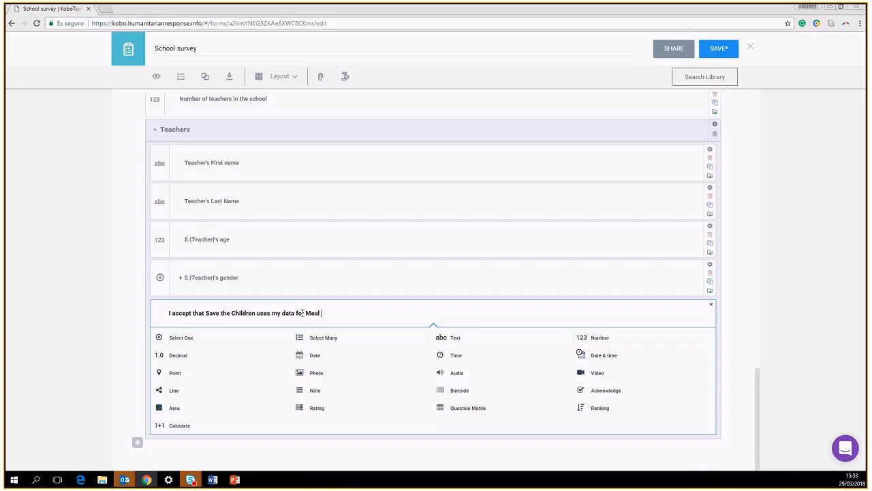
{"action": "type", "text": "r monitoring purposes, non of my personal infoma"}
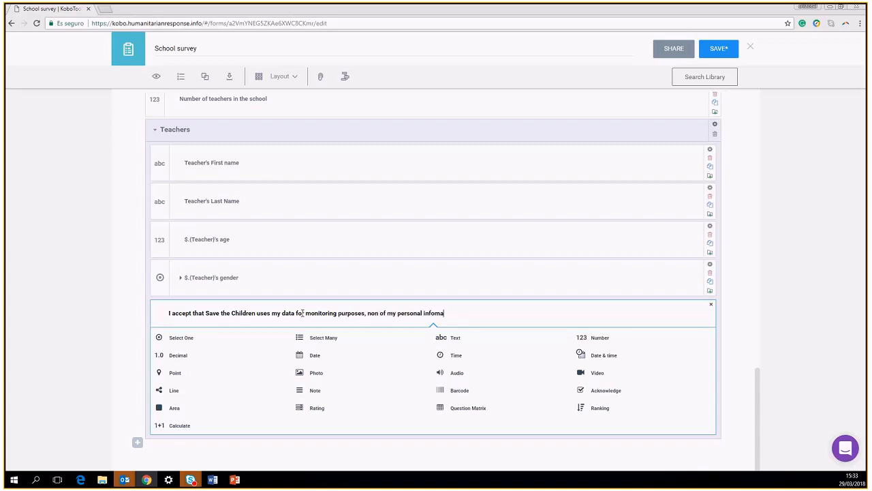
{"action": "type", "text": "rmation will be share."}
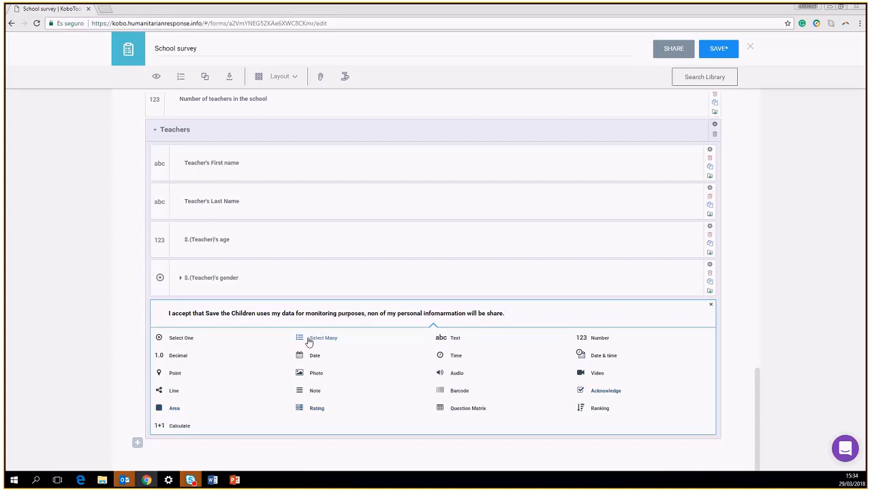
Add an Acknowledge question with the Save the Children data-use consent text at the end of Teachers
{"action": "left_click", "coordinate": [587, 390]}
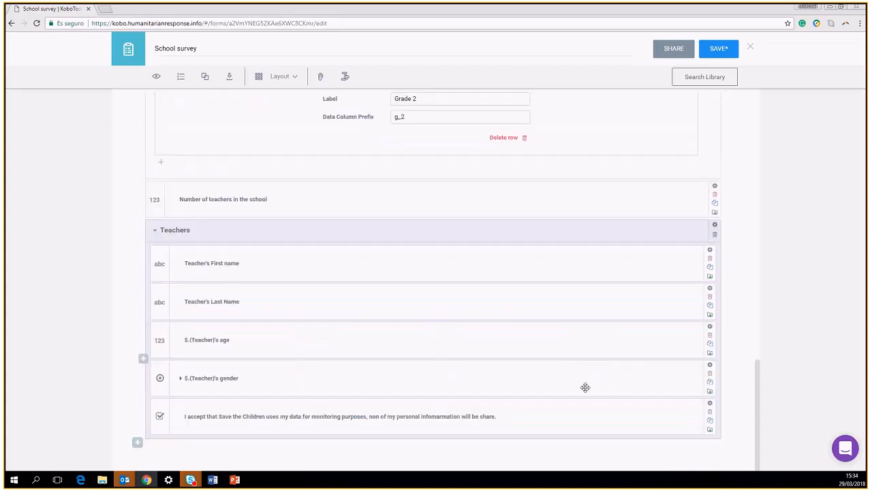
{"action": "left_click", "coordinate": [203, 407]}
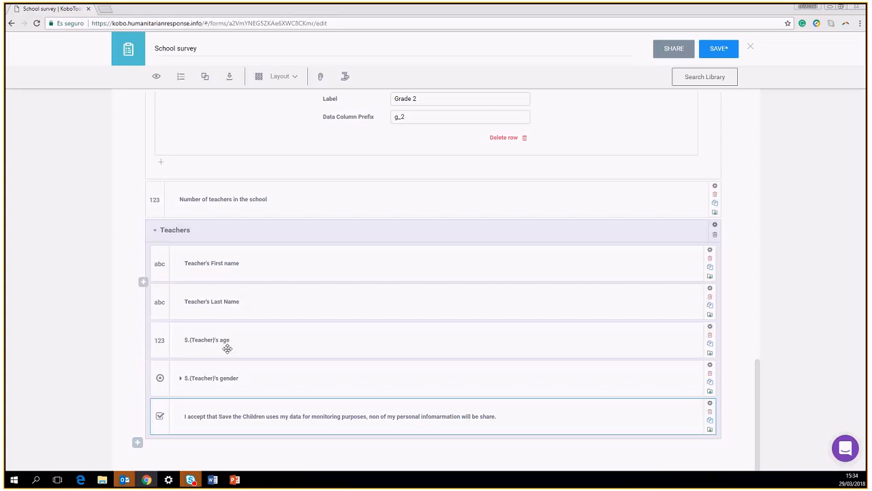
Drag the consent question partway up the form toward the top
{"action": "left_click_drag", "start_coordinate": [188, 411], "coordinate": [190, 82]}
{"action": "left_click_drag", "start_coordinate": [180, 107], "coordinate": [175, 127]}
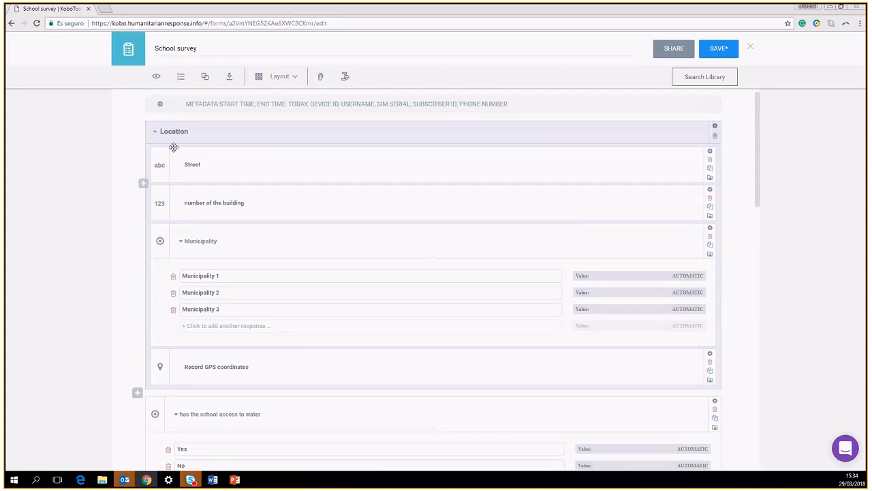
{"action": "scroll", "coordinate": [251, 235], "scroll_direction": "down", "scroll_amount": 6}
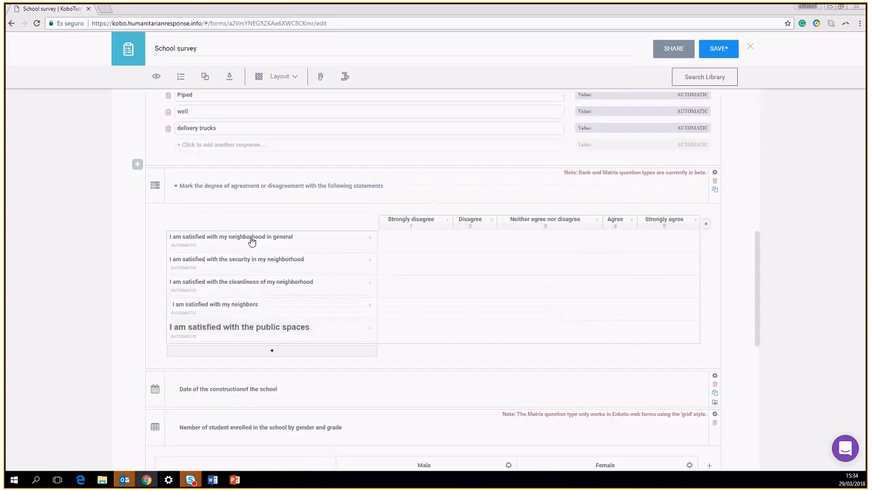
{"action": "scroll", "coordinate": [251, 239], "scroll_direction": "down", "scroll_amount": 6}
{"action": "scroll", "coordinate": [238, 402], "scroll_direction": "up", "scroll_amount": 3}
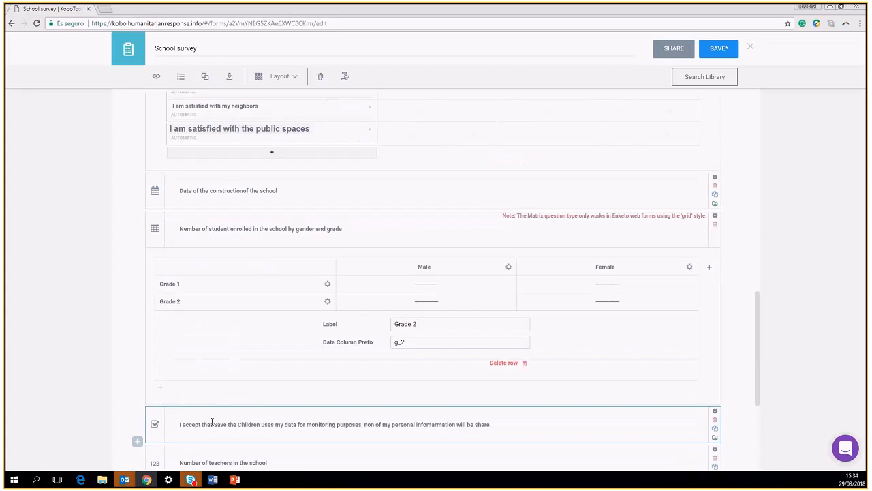
{"action": "left_click_drag", "start_coordinate": [185, 411], "coordinate": [170, 206]}
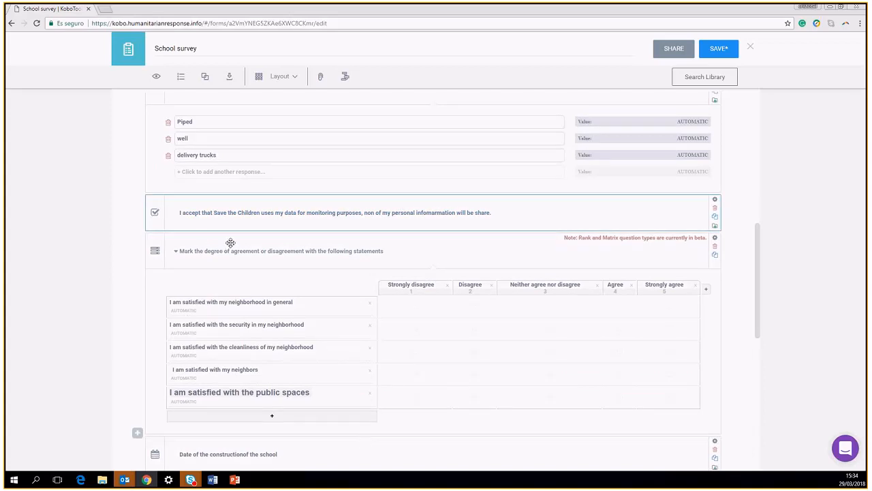
{"action": "scroll", "coordinate": [224, 250], "scroll_direction": "up", "scroll_amount": 2}
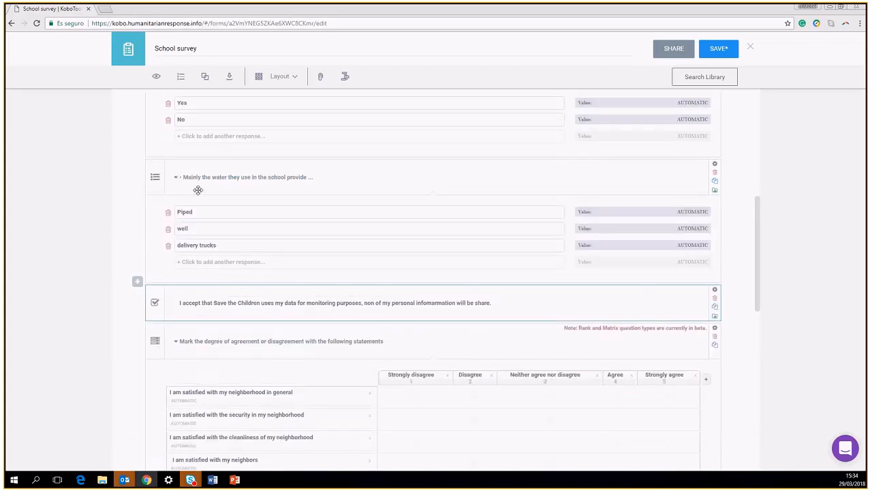
Collapse the question list and drop the consent question just above the Location group
{"action": "left_click", "coordinate": [181, 77]}
{"action": "left_click", "coordinate": [181, 77]}
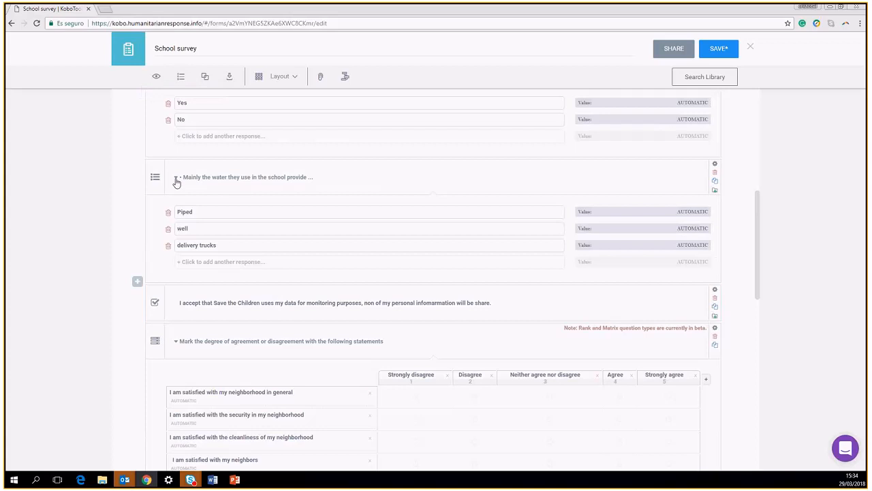
{"action": "scroll", "coordinate": [167, 173], "scroll_direction": "up", "scroll_amount": 1}
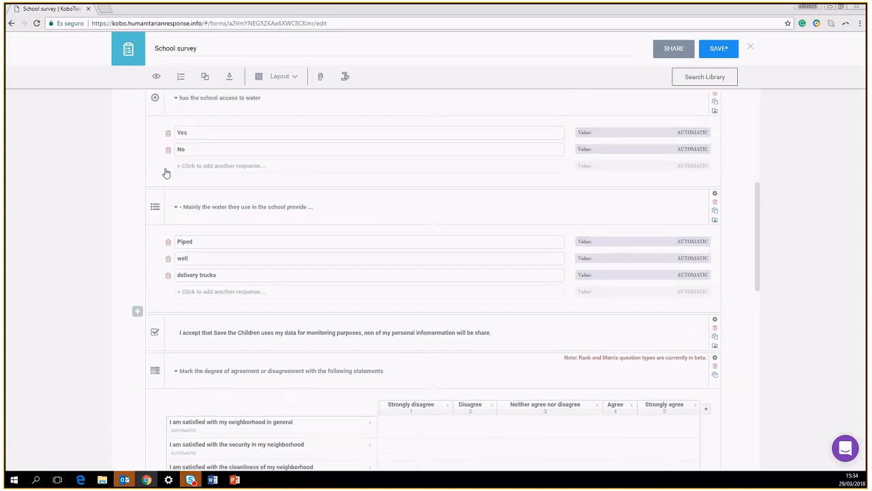
{"action": "scroll", "coordinate": [166, 173], "scroll_direction": "up", "scroll_amount": 2}
{"action": "left_click", "coordinate": [180, 77]}
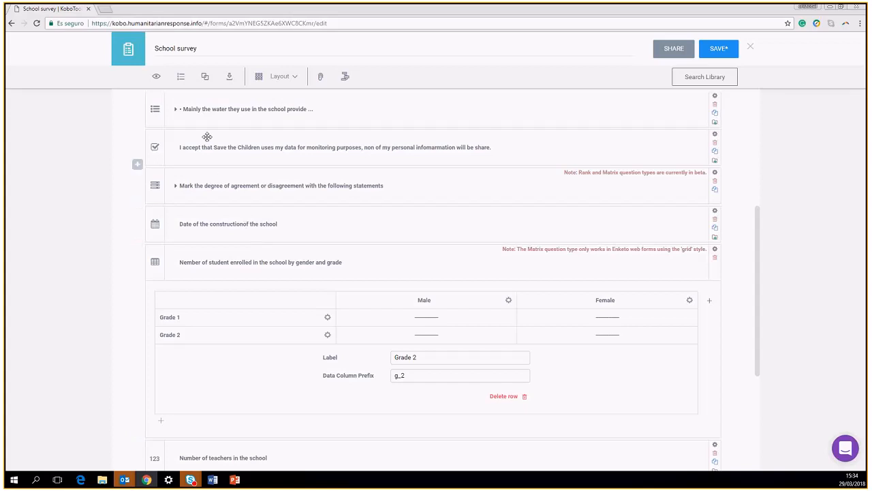
{"action": "scroll", "coordinate": [206, 137], "scroll_direction": "up", "scroll_amount": 4}
{"action": "scroll", "coordinate": [162, 321], "scroll_direction": "down", "scroll_amount": 1}
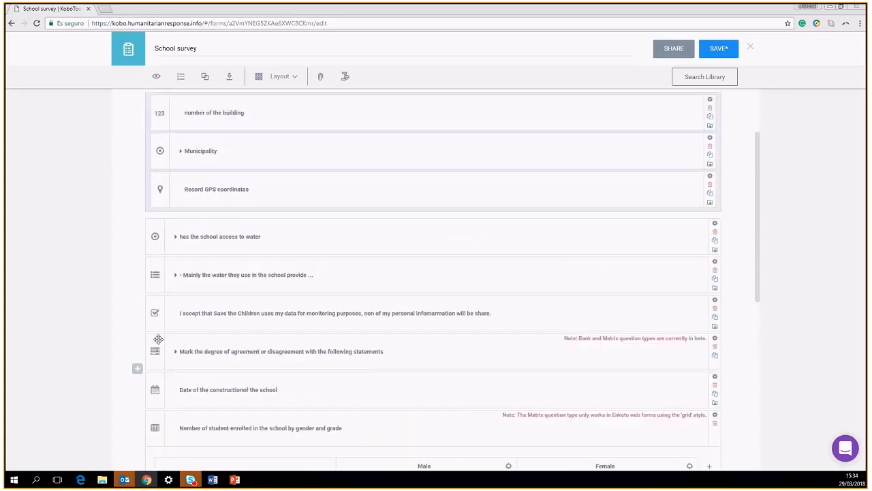
{"action": "left_click_drag", "start_coordinate": [163, 304], "coordinate": [166, 127]}
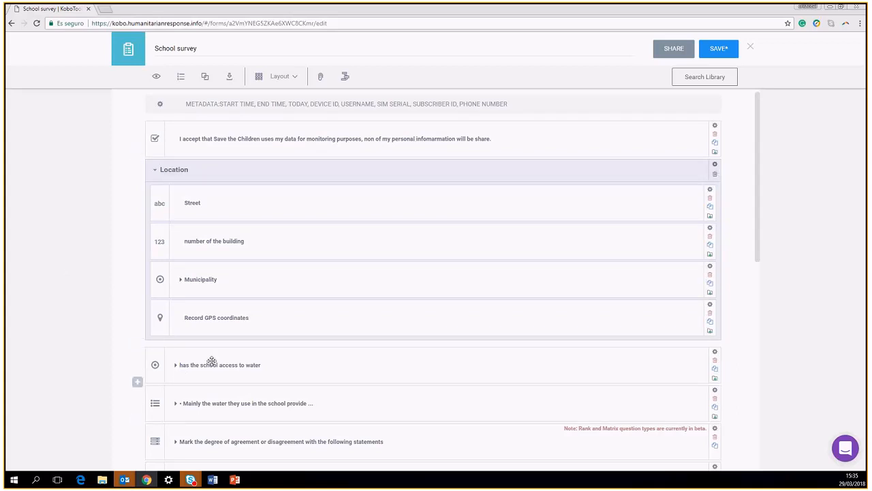
Select the water access, water source, agreement matrix, construction date and student enrolment questions
{"action": "left_click", "coordinate": [305, 369]}
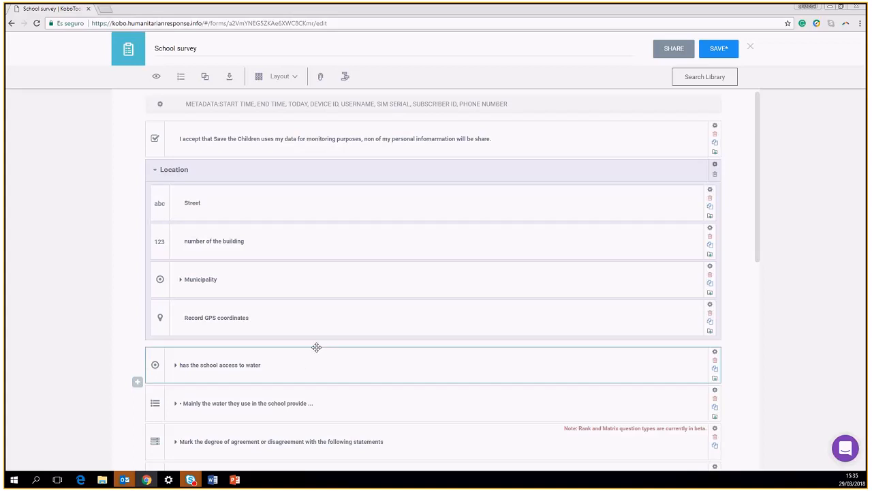
{"action": "scroll", "coordinate": [316, 346], "scroll_direction": "down", "scroll_amount": 7}
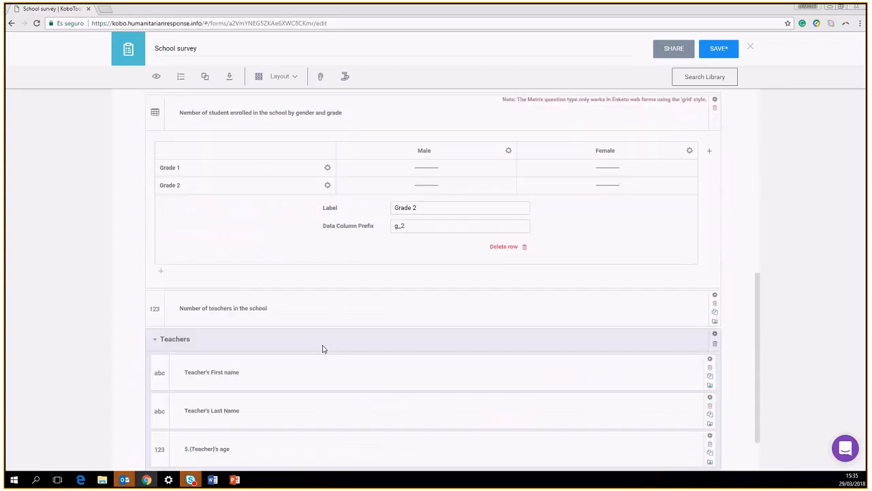
{"action": "left_click", "coordinate": [344, 310]}
{"action": "scroll", "coordinate": [370, 294], "scroll_direction": "up", "scroll_amount": 4}
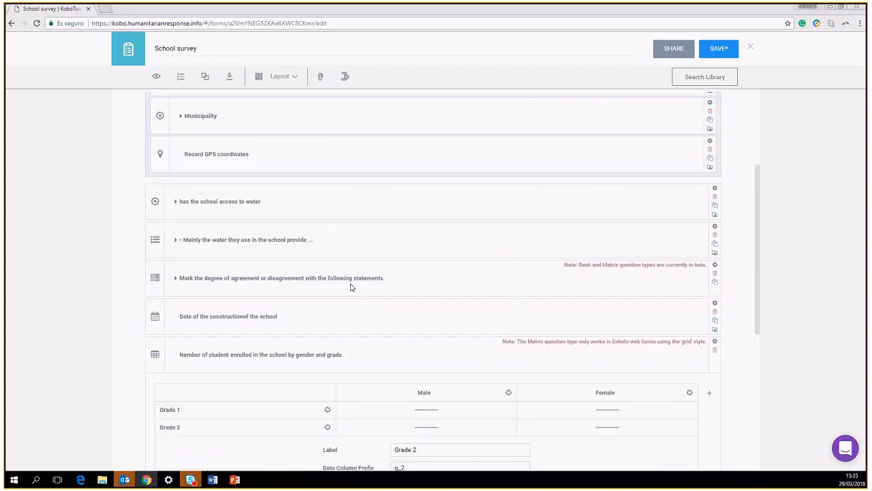
{"action": "left_click", "coordinate": [342, 265], "text": "shift"}
{"action": "left_click", "coordinate": [305, 338], "text": "shift"}
{"action": "left_click", "coordinate": [345, 314], "text": "shift"}
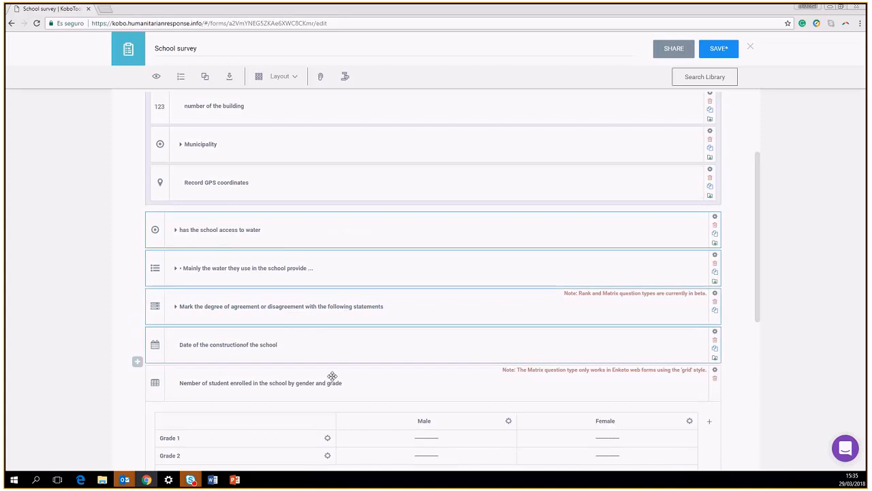
{"action": "left_click", "coordinate": [369, 380], "text": "shift"}
{"action": "scroll", "coordinate": [369, 374], "scroll_direction": "down", "scroll_amount": 2}
{"action": "scroll", "coordinate": [368, 364], "scroll_direction": "down", "scroll_amount": 1}
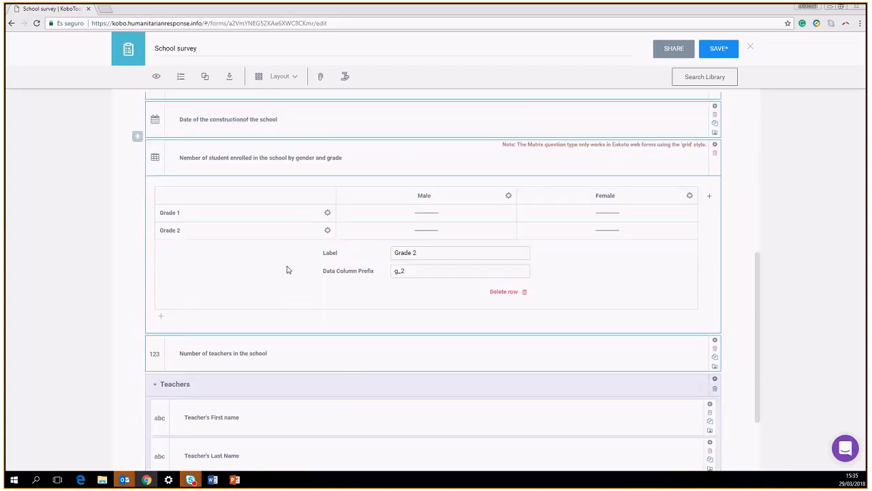
Group the selected questions into a new group, then bring up Location's settings
{"action": "left_click", "coordinate": [204, 75]}
{"action": "scroll", "coordinate": [685, 229], "scroll_direction": "up", "scroll_amount": 2}
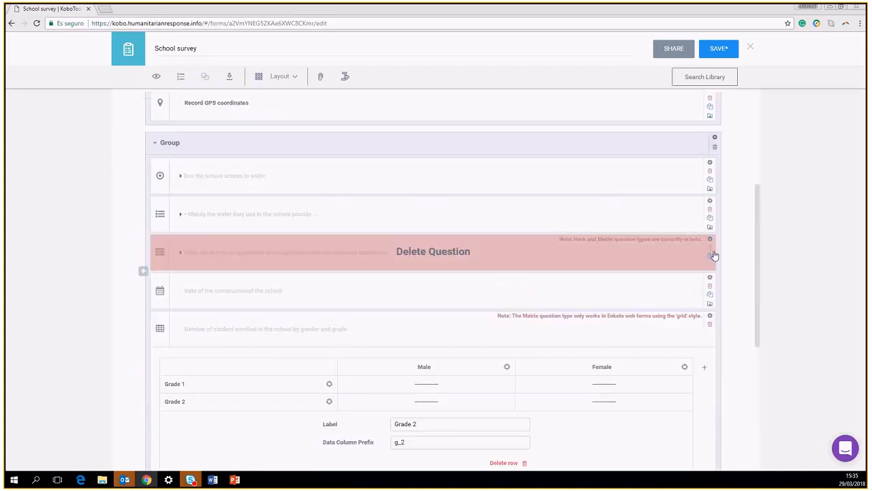
{"action": "scroll", "coordinate": [711, 146], "scroll_direction": "up", "scroll_amount": 2}
{"action": "scroll", "coordinate": [711, 146], "scroll_direction": "up", "scroll_amount": 2}
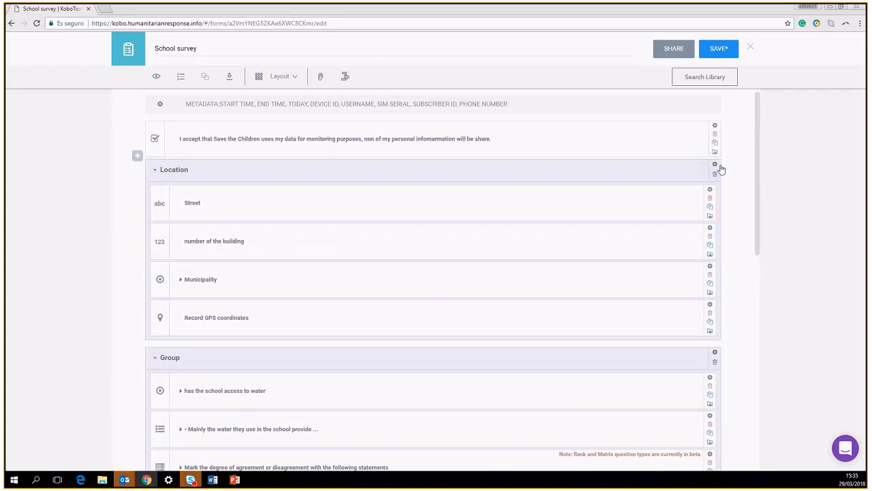
{"action": "left_click", "coordinate": [715, 167]}
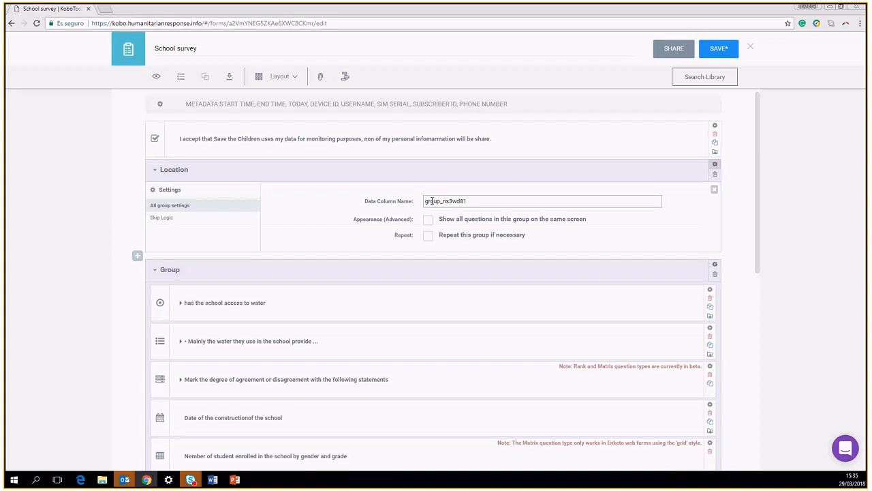
Give Location a skip logic condition: show only when the 'I accept…' question was answered
{"action": "left_click", "coordinate": [167, 219]}
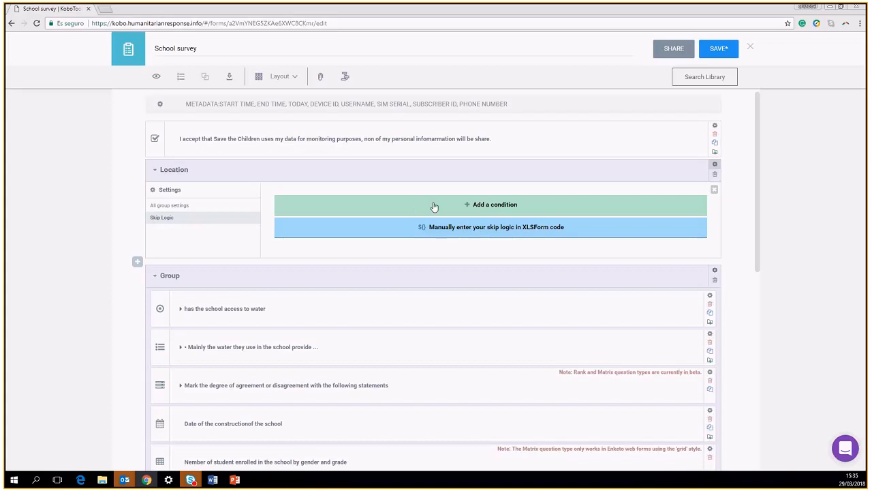
{"action": "left_click", "coordinate": [497, 208]}
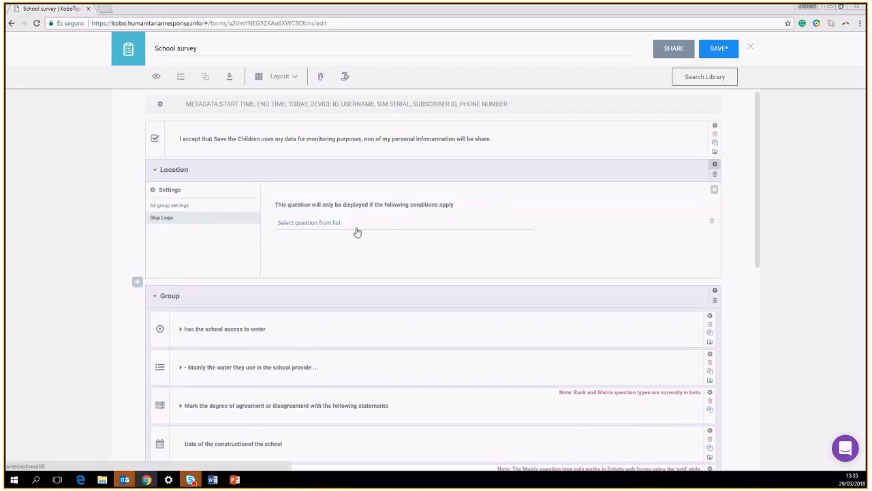
{"action": "left_click", "coordinate": [301, 225]}
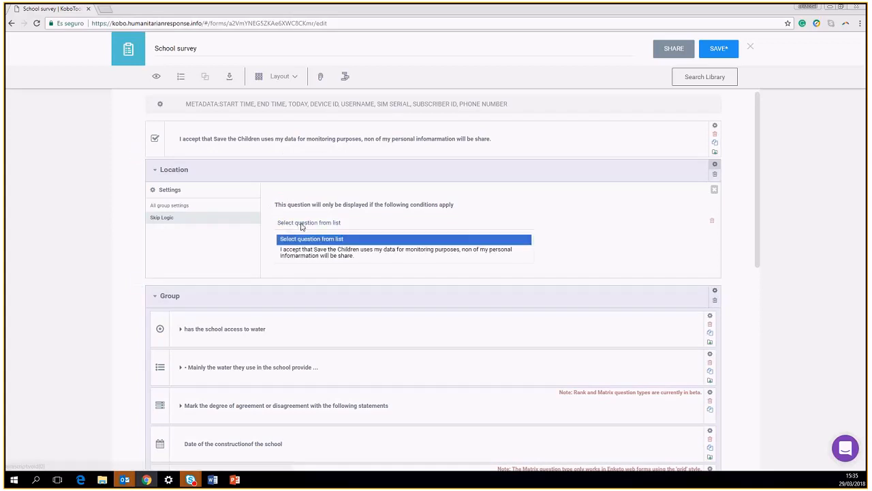
{"action": "left_click", "coordinate": [327, 254]}
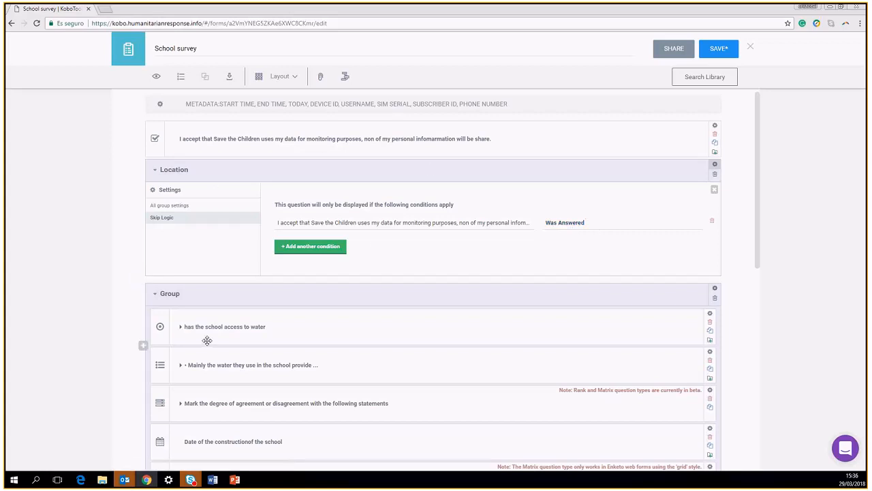
{"action": "left_click", "coordinate": [715, 289]}
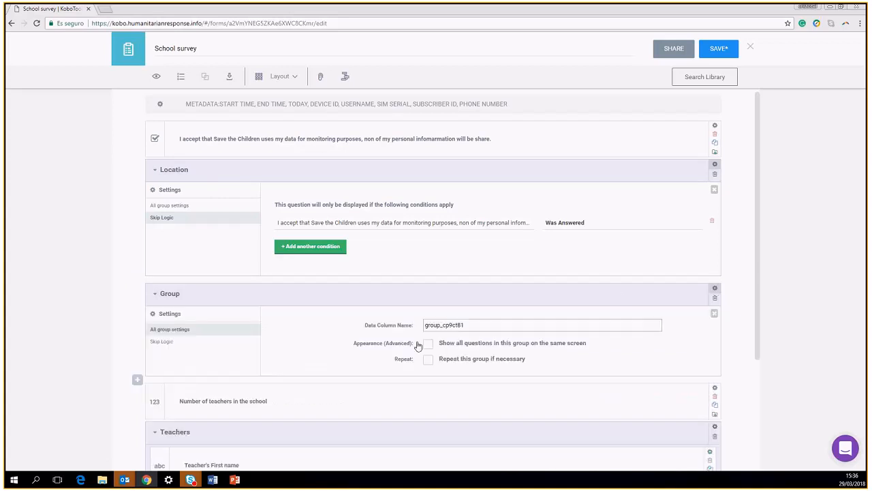
Add skip logic to Group so it displays only when the 'I accept…' question was answered
{"action": "left_click", "coordinate": [153, 342]}
{"action": "left_click", "coordinate": [501, 333]}
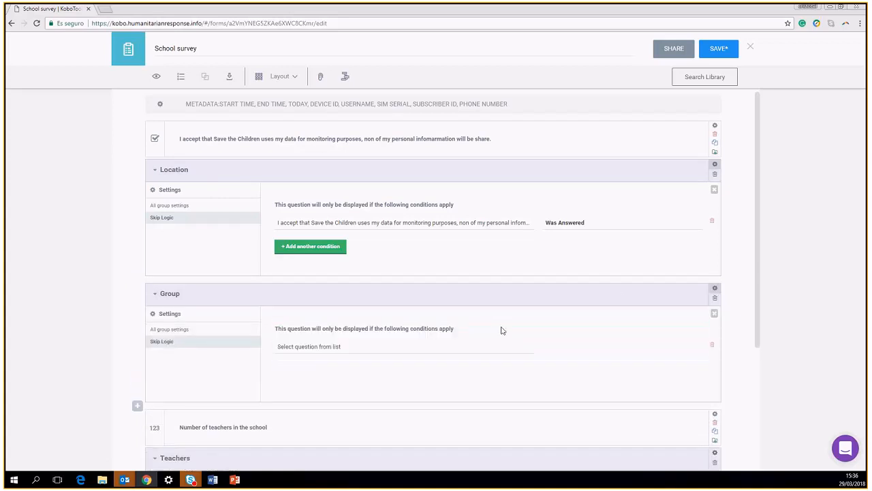
{"action": "left_click", "coordinate": [338, 349]}
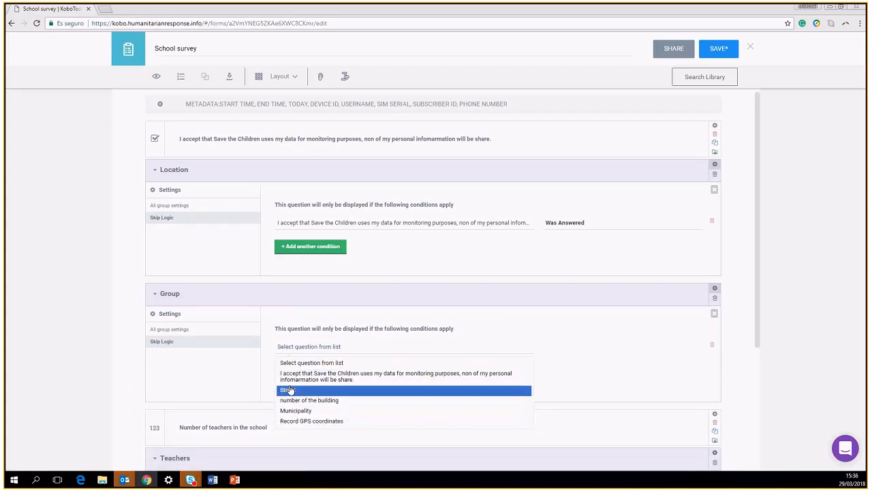
{"action": "left_click", "coordinate": [293, 378]}
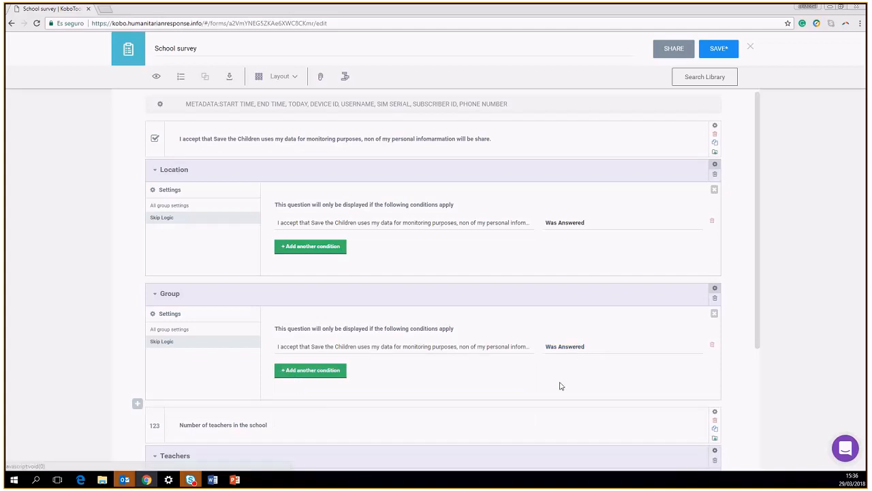
{"action": "scroll", "coordinate": [559, 383], "scroll_direction": "down", "scroll_amount": 3}
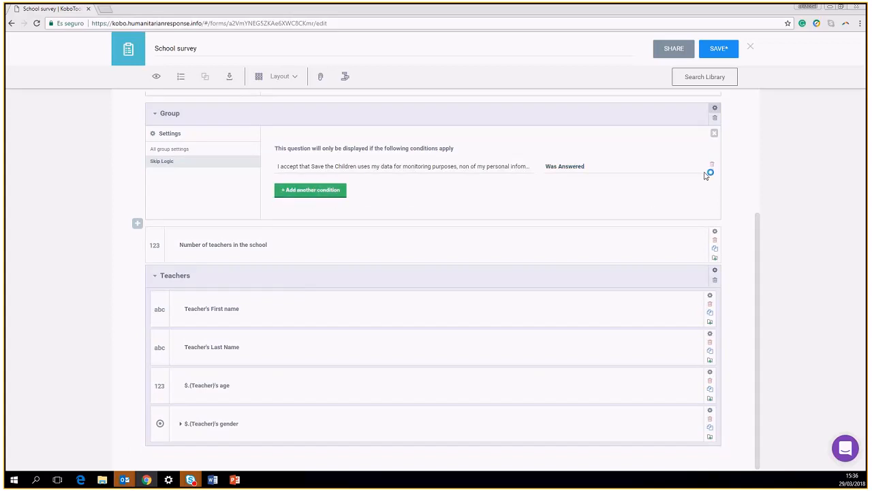
Save the form and add a teacher-count validation condition of greater than or equal to 1
{"action": "left_click", "coordinate": [712, 58]}
{"action": "left_click", "coordinate": [715, 233]}
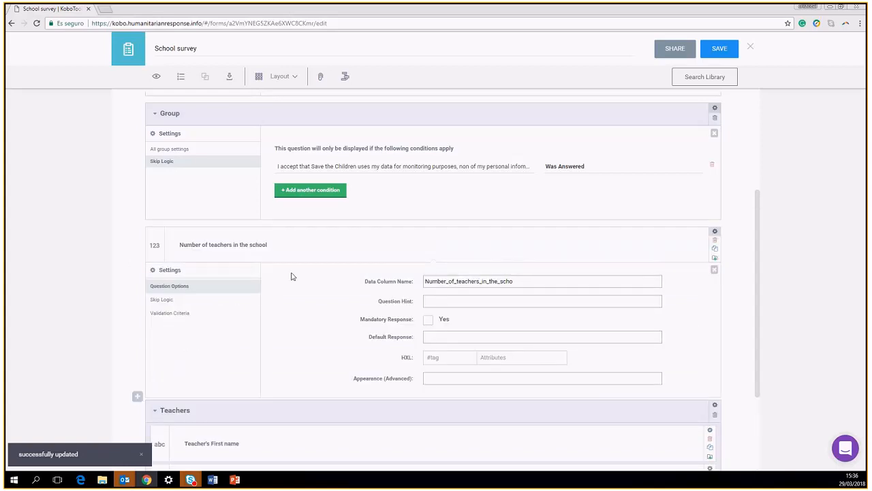
{"action": "left_click", "coordinate": [174, 314]}
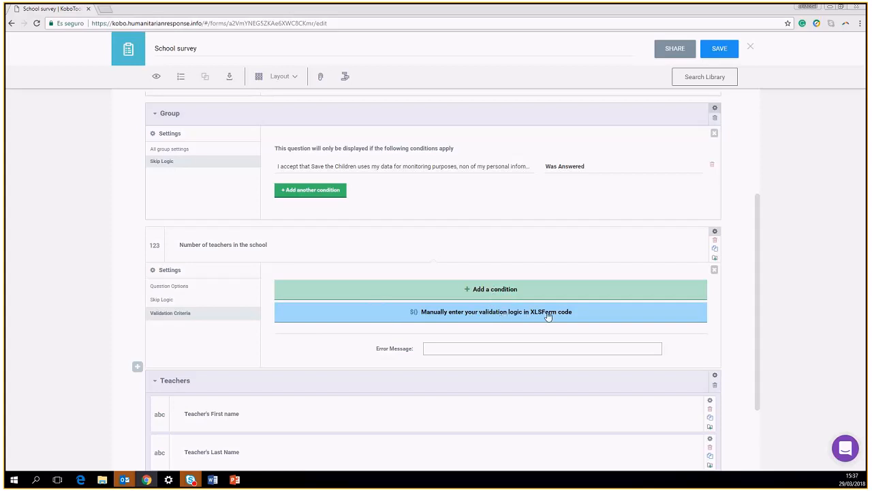
{"action": "left_click", "coordinate": [487, 292]}
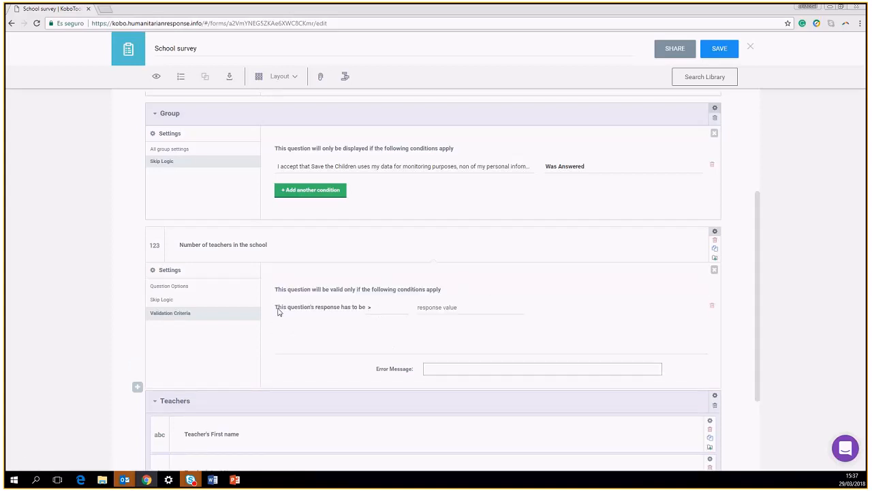
{"action": "left_click", "coordinate": [369, 306]}
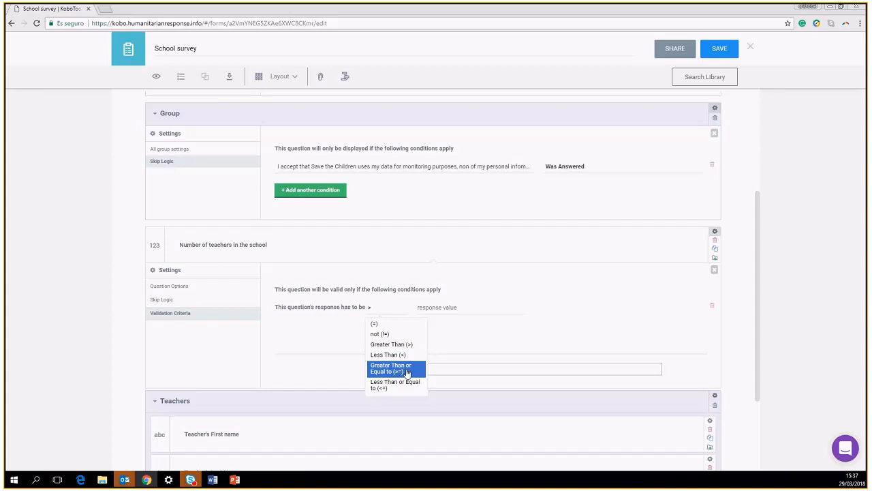
{"action": "left_click", "coordinate": [407, 372]}
{"action": "left_click", "coordinate": [397, 308]}
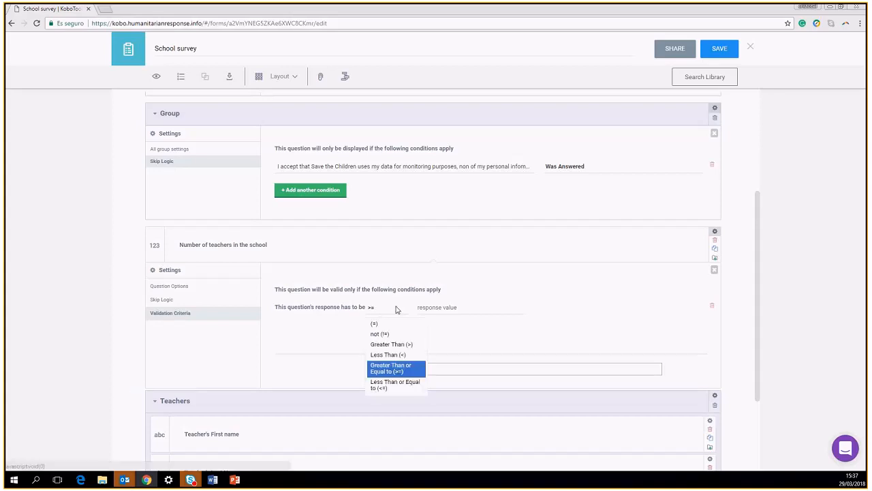
{"action": "left_click", "coordinate": [461, 307]}
{"action": "type", "text": "1"}
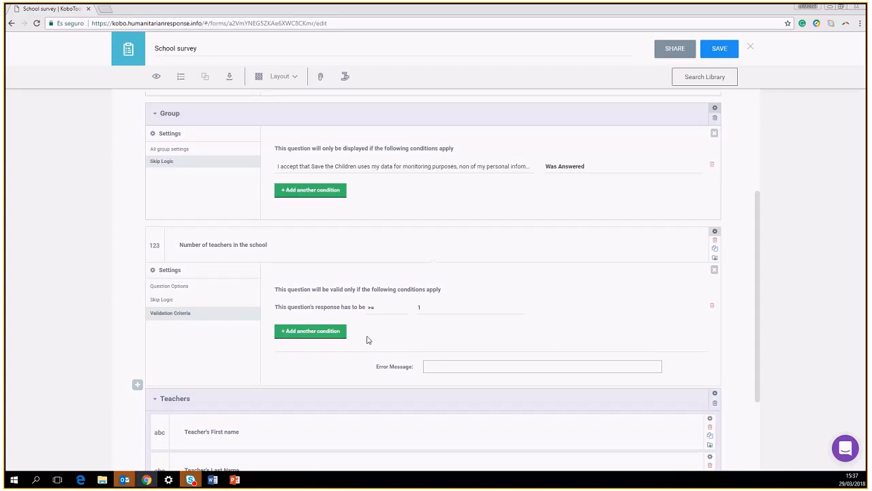
Add a <= 100 condition, keep match-all, and enter error 'the number of teachers must be between 01-100'
{"action": "left_click", "coordinate": [311, 333]}
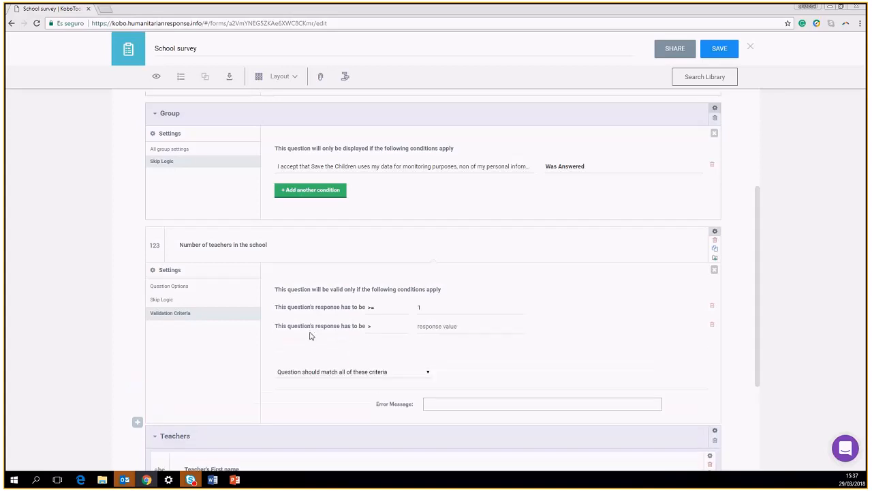
{"action": "left_click", "coordinate": [370, 326]}
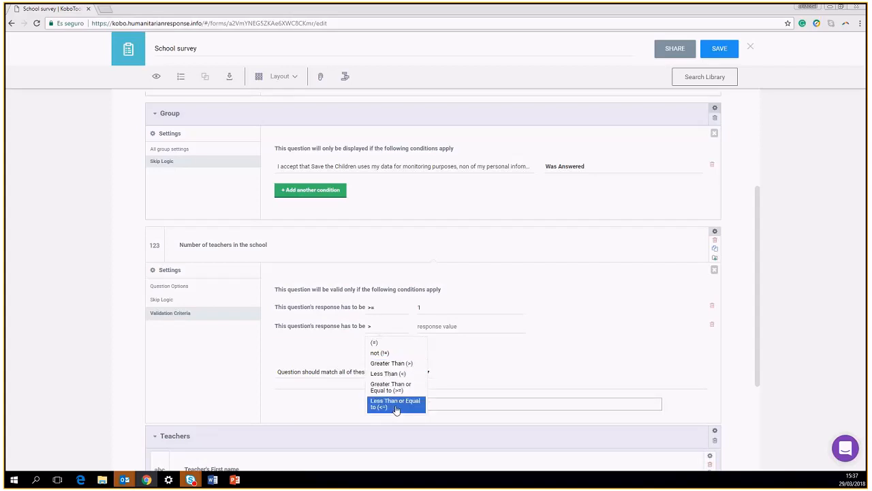
{"action": "left_click", "coordinate": [396, 405]}
{"action": "left_click", "coordinate": [425, 327]}
{"action": "type", "text": "100"}
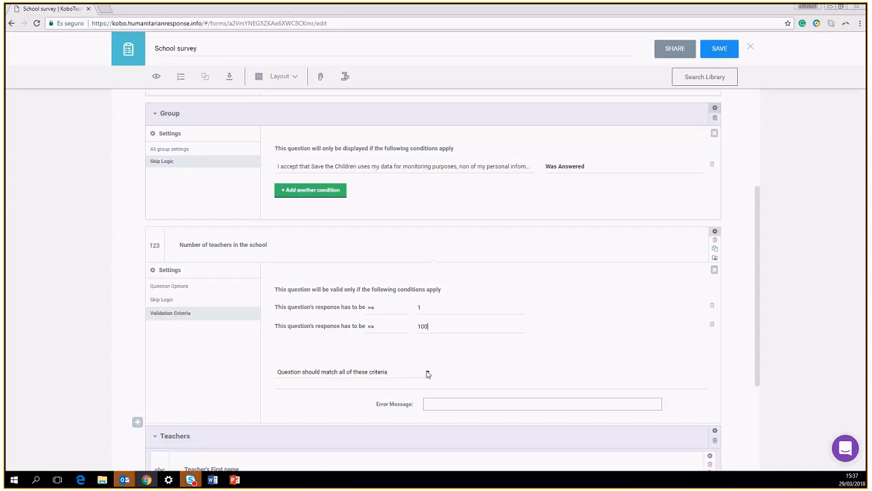
{"action": "left_click", "coordinate": [427, 373]}
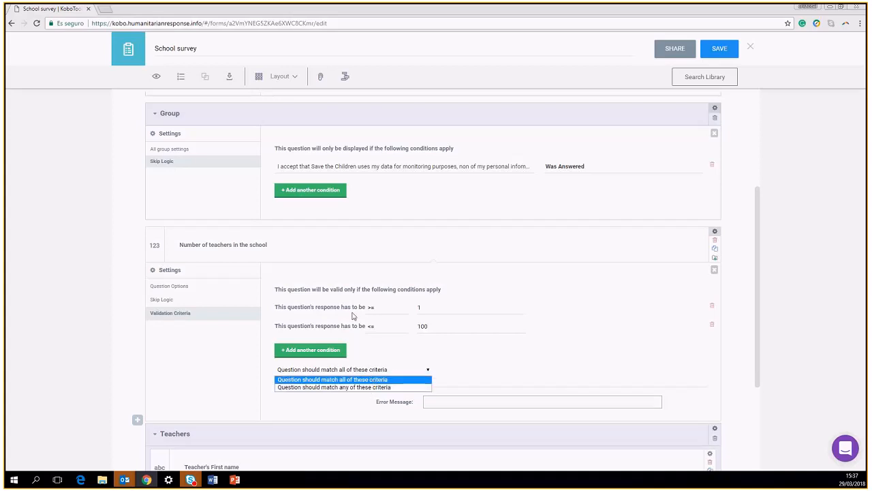
{"action": "left_click", "coordinate": [359, 379]}
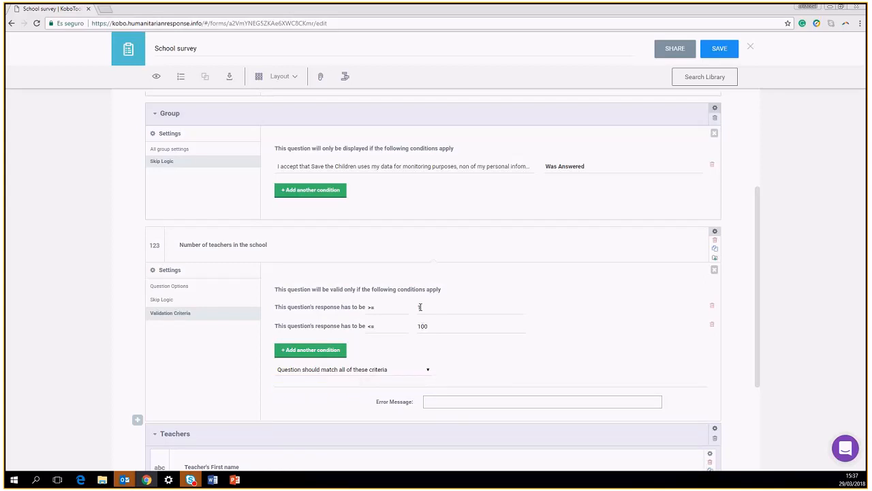
{"action": "left_click", "coordinate": [434, 404]}
{"action": "type", "text": "the number of teachers must be between 01-100"}
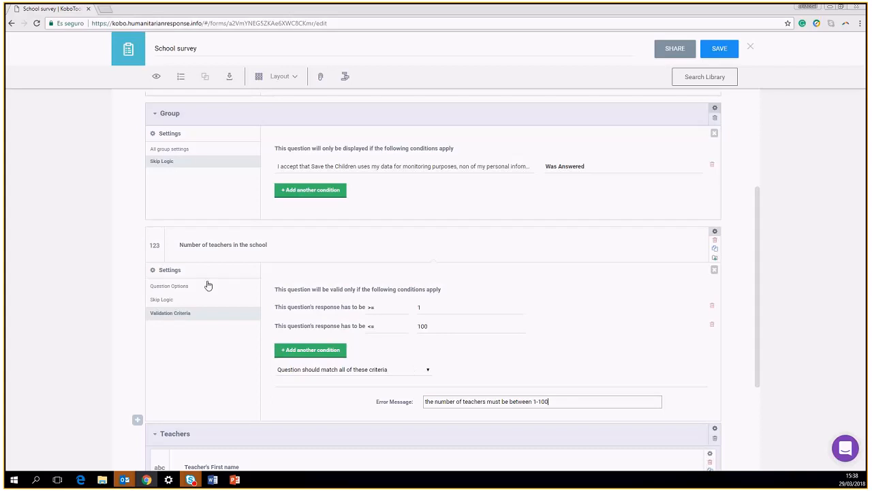
Make the Number of teachers question show only when the consent question was answered
{"action": "left_click", "coordinate": [715, 233]}
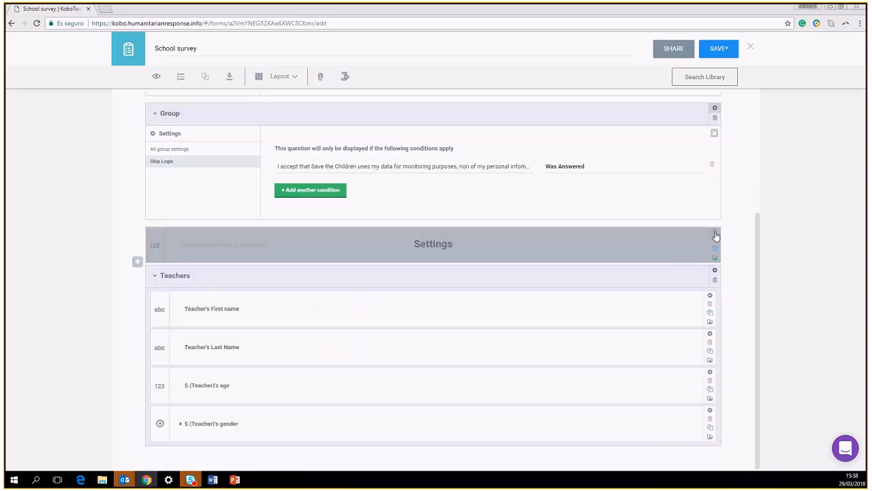
{"action": "left_click", "coordinate": [715, 235]}
{"action": "left_click", "coordinate": [715, 235]}
{"action": "left_click", "coordinate": [716, 235]}
{"action": "left_click", "coordinate": [163, 299]}
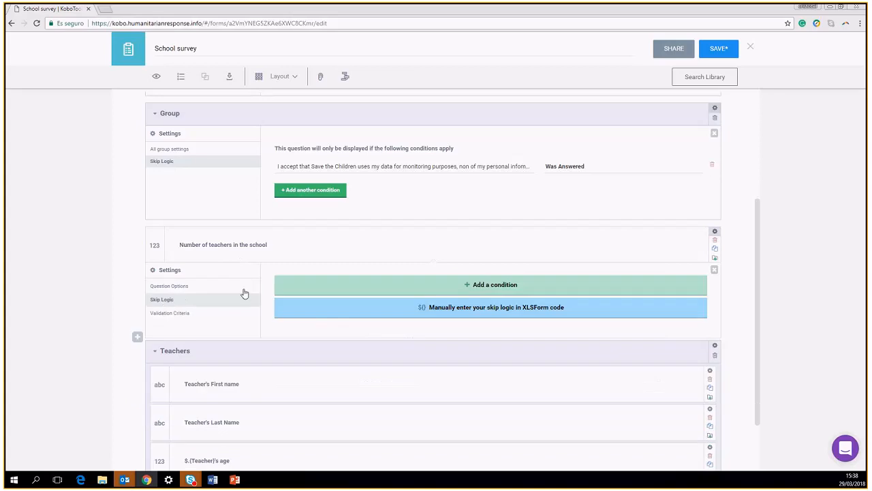
{"action": "left_click", "coordinate": [373, 291]}
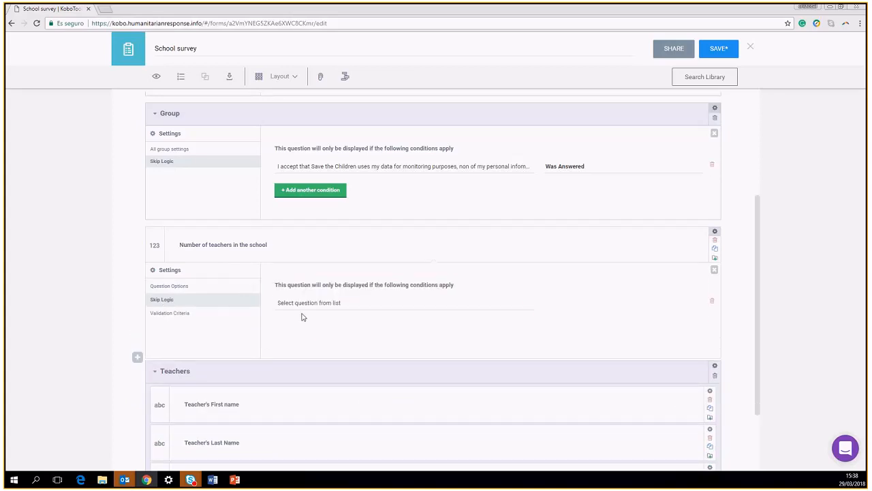
{"action": "left_click", "coordinate": [334, 303]}
{"action": "left_click", "coordinate": [326, 337]}
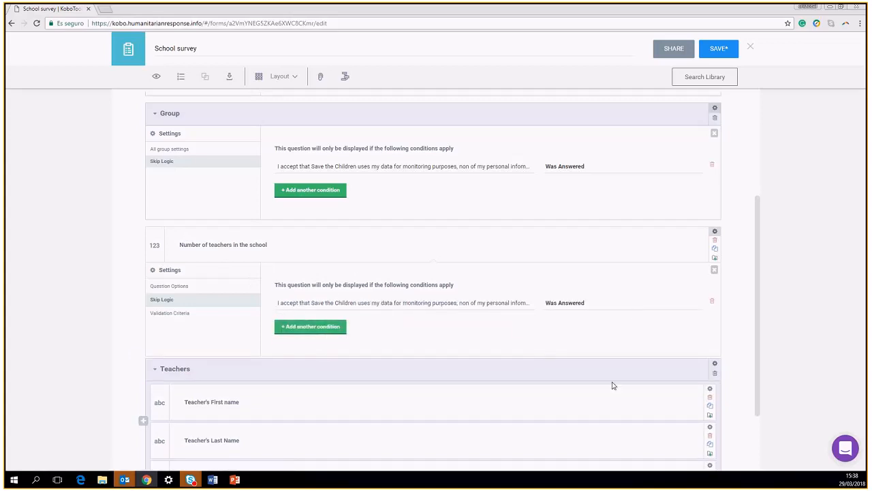
Give the Teachers group the same consent-answered skip logic and close the settings panels
{"action": "left_click", "coordinate": [711, 369]}
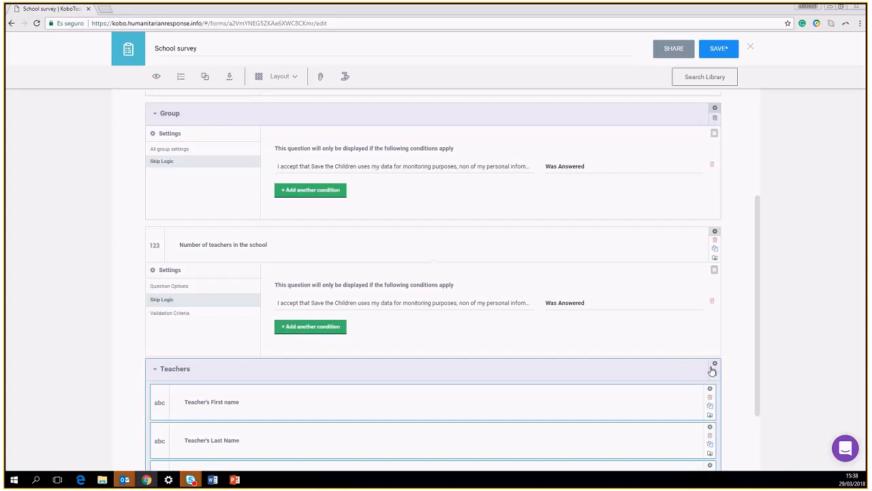
{"action": "left_click", "coordinate": [713, 366]}
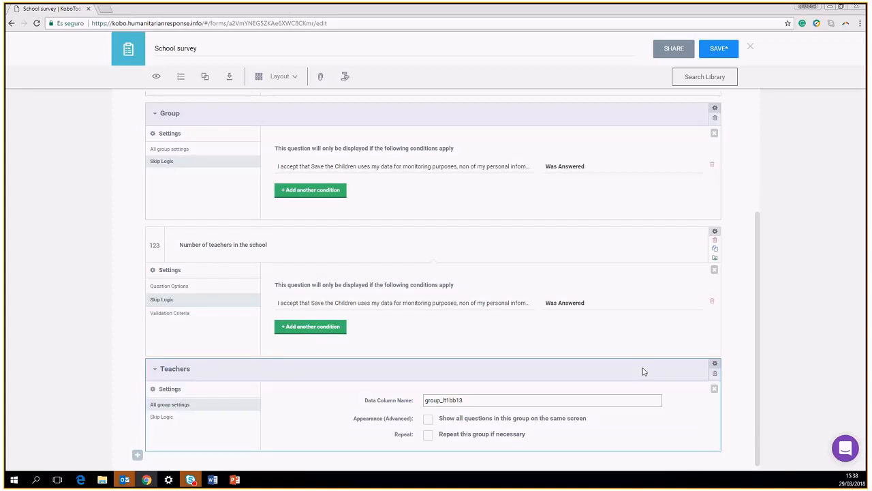
{"action": "left_click", "coordinate": [190, 417]}
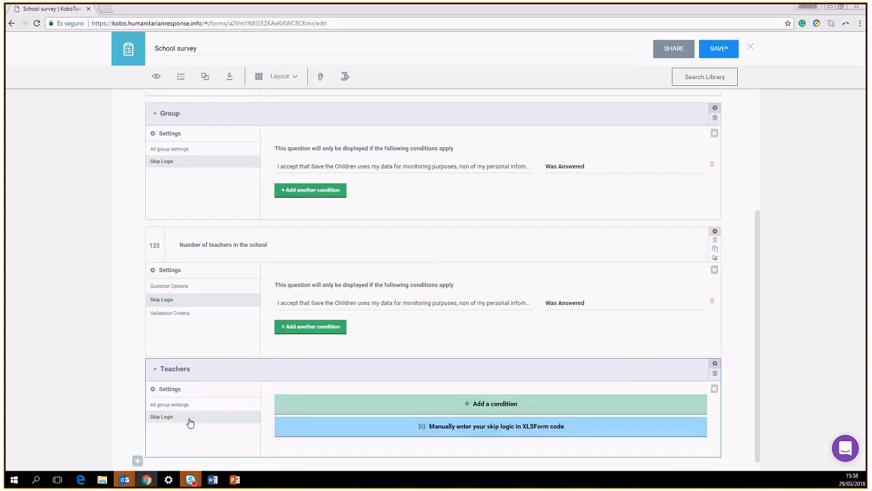
{"action": "left_click", "coordinate": [511, 404]}
{"action": "left_click", "coordinate": [293, 423]}
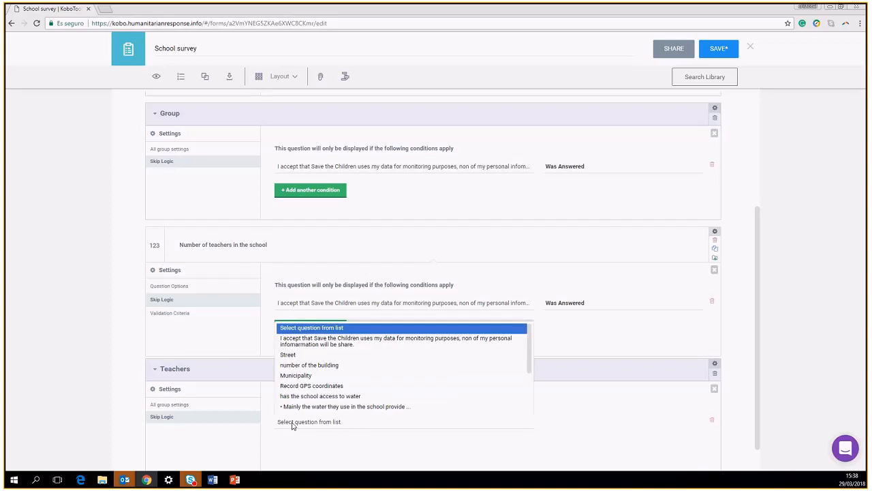
{"action": "left_click", "coordinate": [299, 344]}
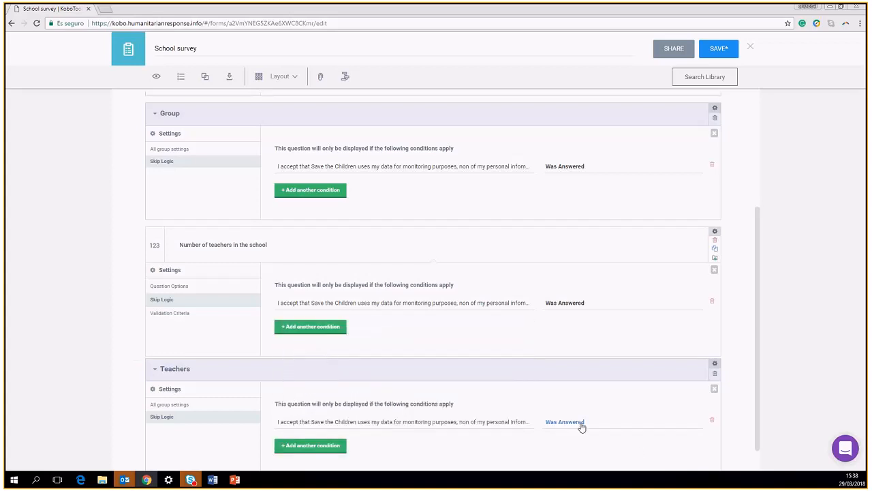
{"action": "scroll", "coordinate": [623, 224], "scroll_direction": "down", "scroll_amount": 1}
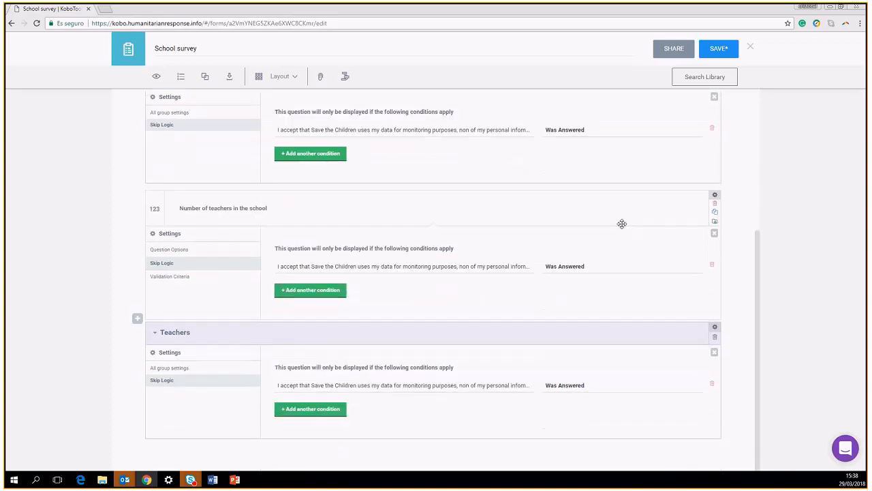
{"action": "left_click", "coordinate": [714, 354]}
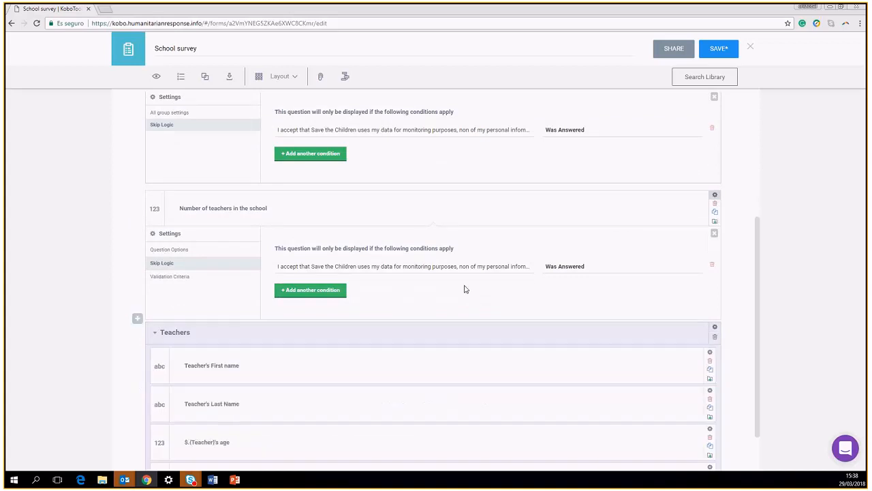
{"action": "left_click", "coordinate": [714, 233]}
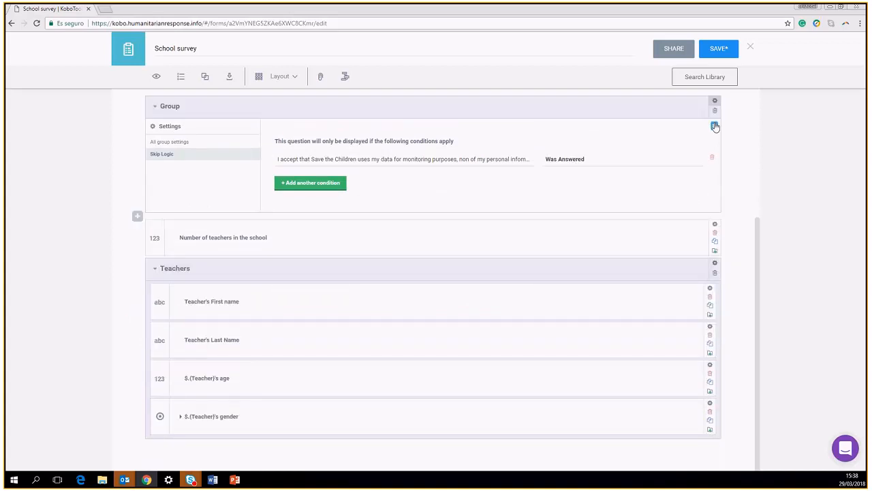
{"action": "left_click", "coordinate": [713, 124]}
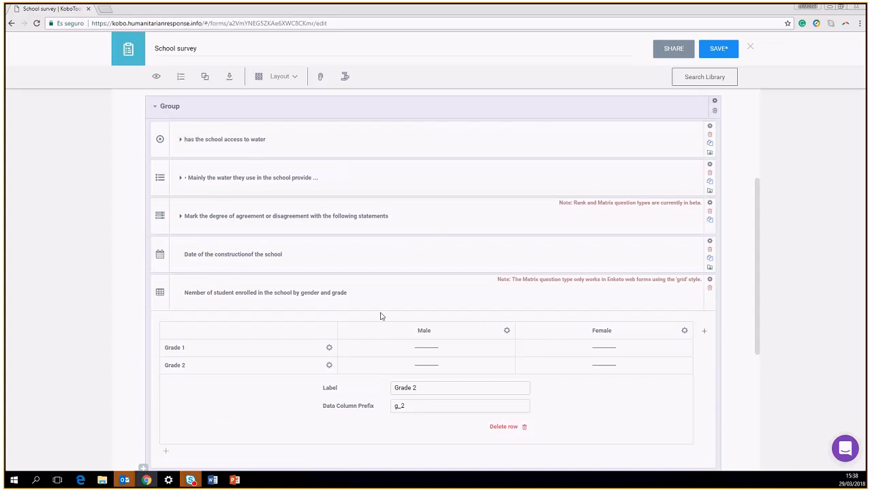
Verify the Teachers group's skip logic rule, then scroll back to the top of the form
{"action": "scroll", "coordinate": [327, 234], "scroll_direction": "down", "scroll_amount": 3}
{"action": "scroll", "coordinate": [371, 265], "scroll_direction": "down", "scroll_amount": 3}
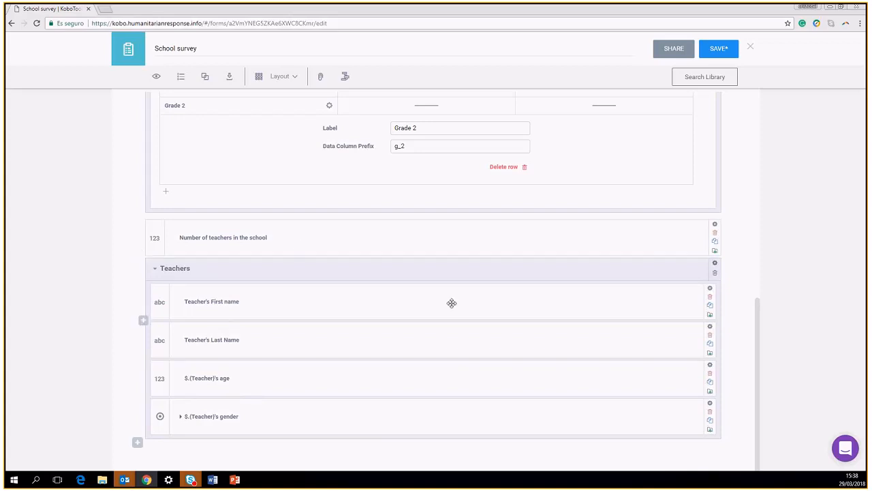
{"action": "left_click", "coordinate": [714, 263]}
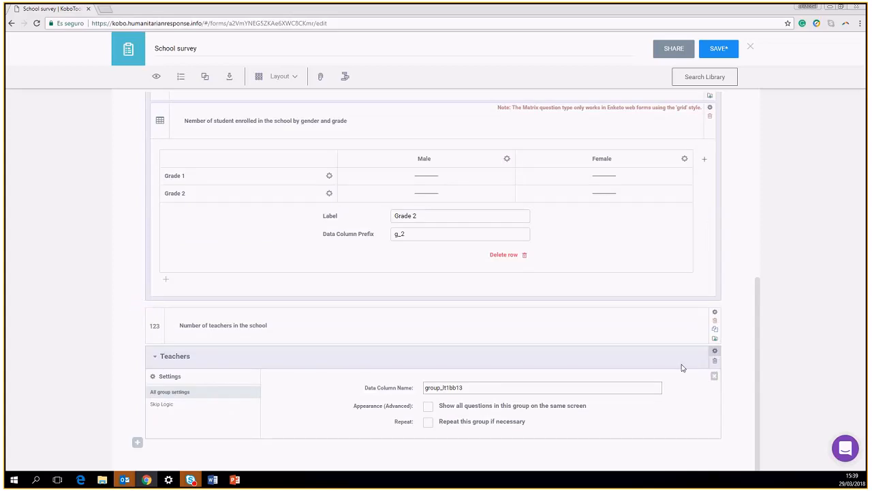
{"action": "left_click", "coordinate": [162, 404]}
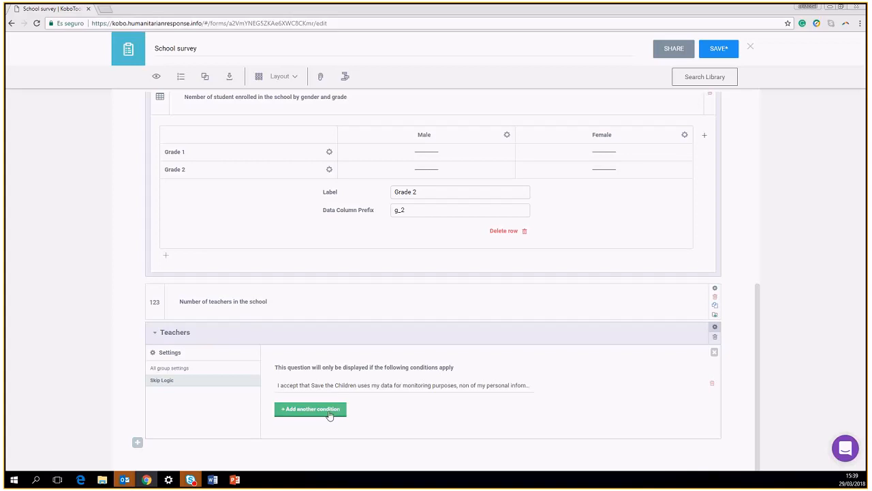
{"action": "scroll", "coordinate": [661, 286], "scroll_direction": "up", "scroll_amount": 3}
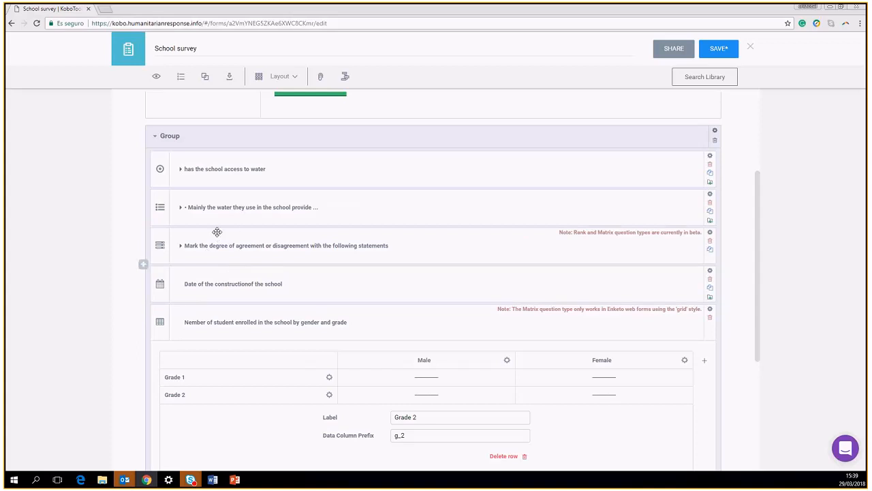
{"action": "scroll", "coordinate": [243, 179], "scroll_direction": "up", "scroll_amount": 2}
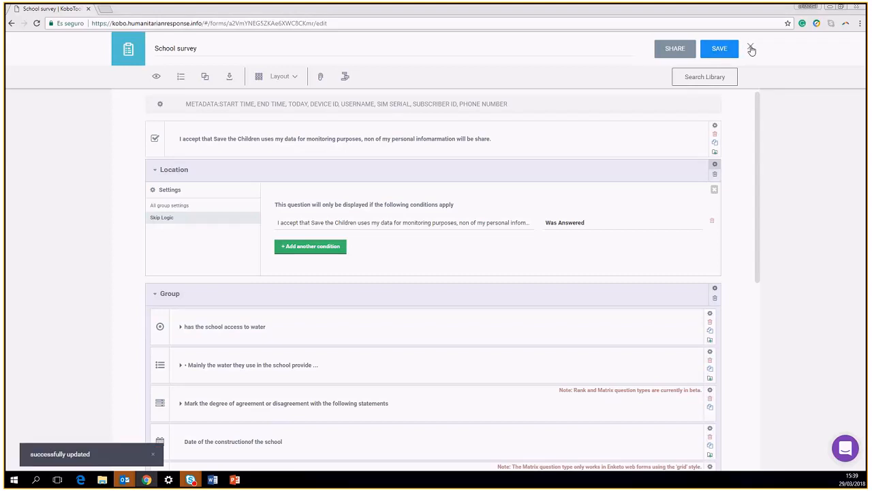
Open the form preview and accept the data-use consent statement
{"action": "left_click", "coordinate": [156, 78]}
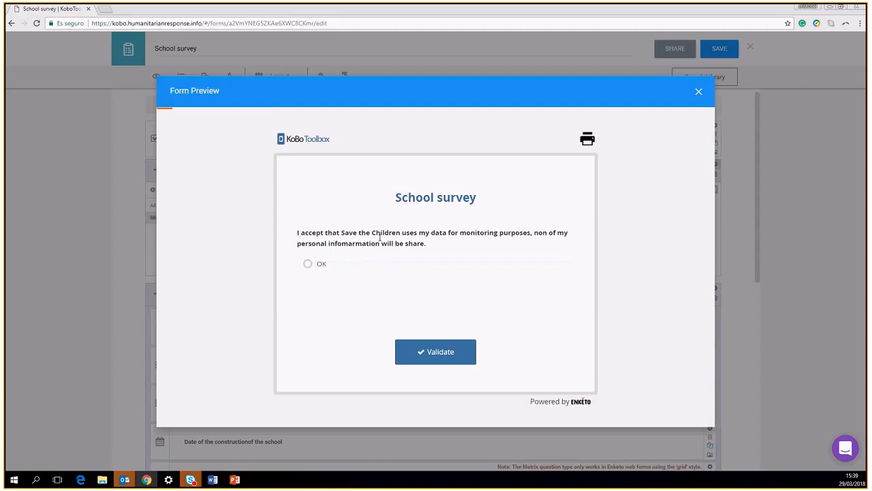
{"action": "left_click", "coordinate": [305, 265]}
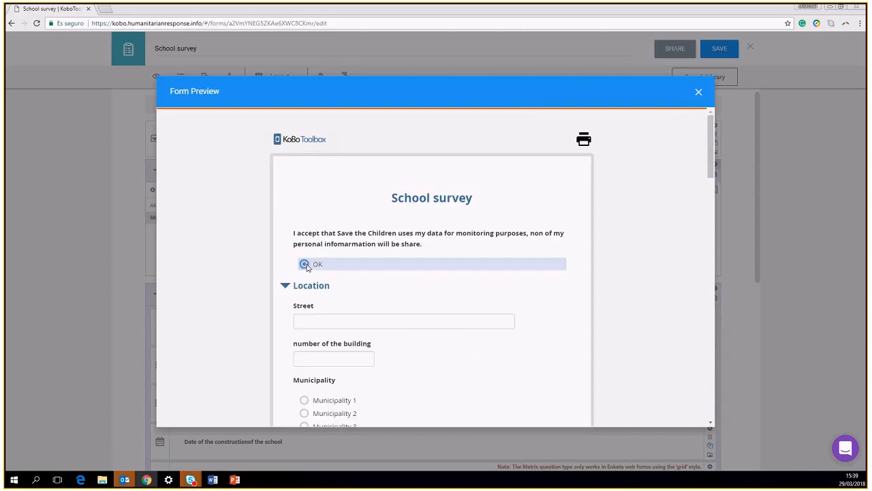
{"action": "left_click", "coordinate": [304, 265]}
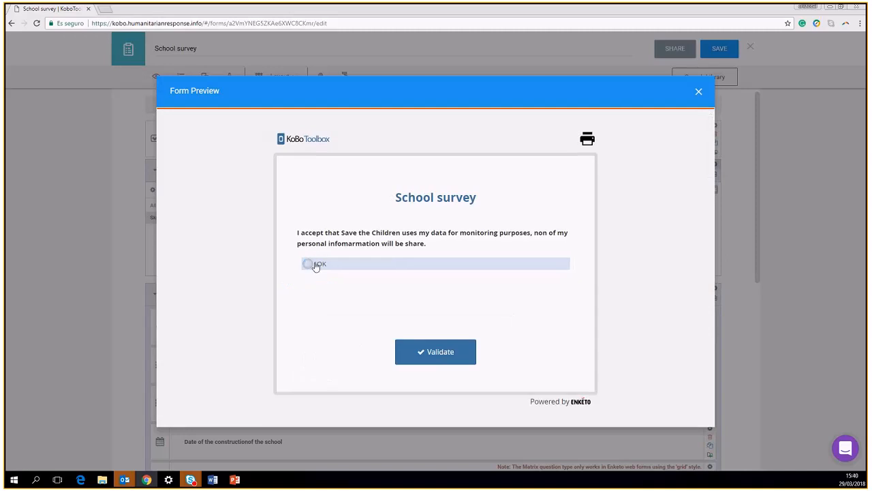
{"action": "left_click", "coordinate": [305, 264]}
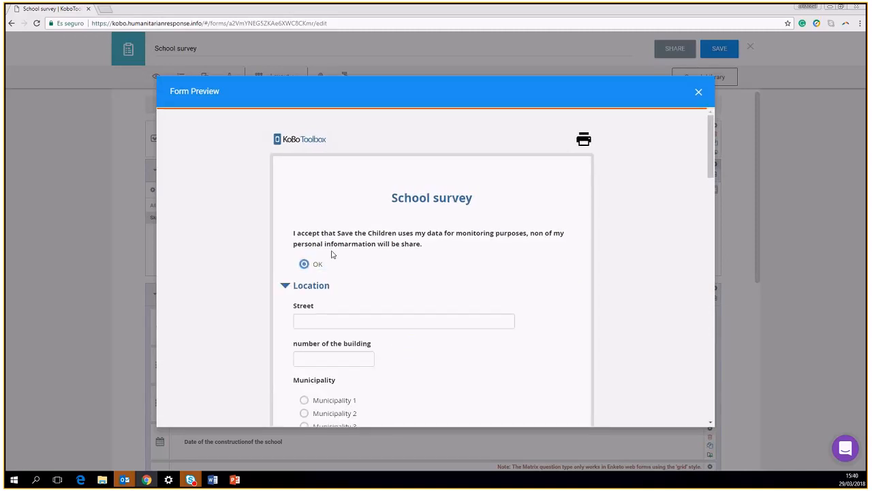
Enter street 'gulu street', building number 12, Municipality 1, and a GPS point in southern Italy
{"action": "left_click", "coordinate": [350, 313]}
{"action": "scroll", "coordinate": [374, 253], "scroll_direction": "down", "scroll_amount": 2}
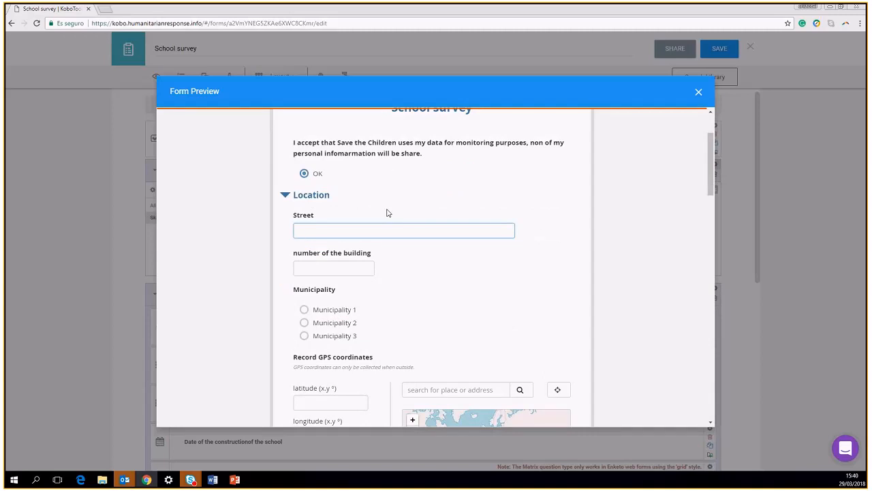
{"action": "type", "text": "gulu street"}
{"action": "left_click", "coordinate": [345, 272]}
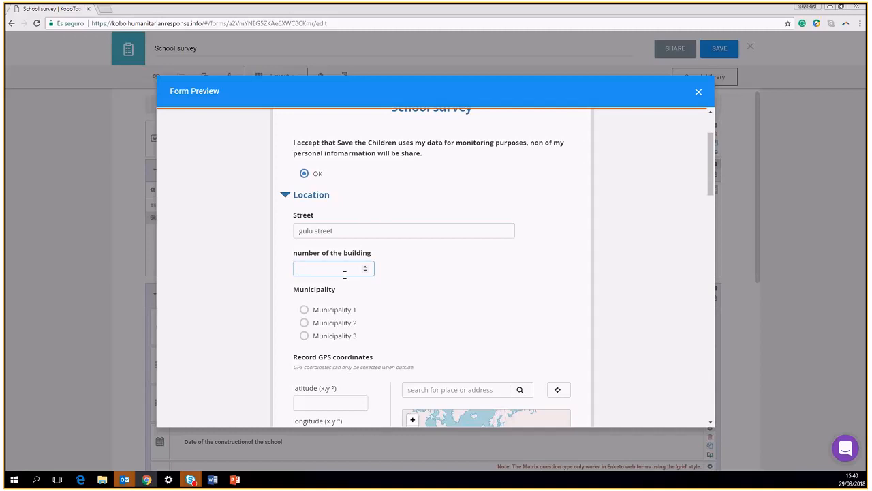
{"action": "type", "text": "12"}
{"action": "left_click", "coordinate": [304, 310]}
{"action": "scroll", "coordinate": [409, 278], "scroll_direction": "down", "scroll_amount": 2}
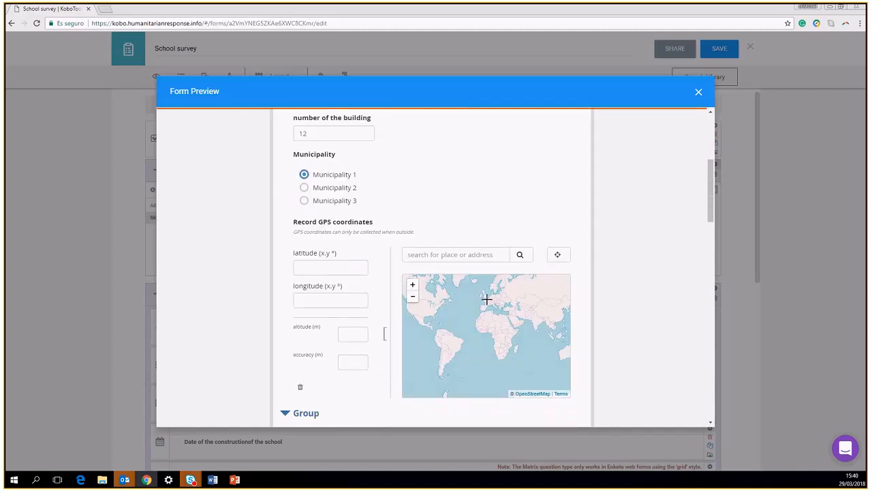
{"action": "left_click", "coordinate": [563, 258]}
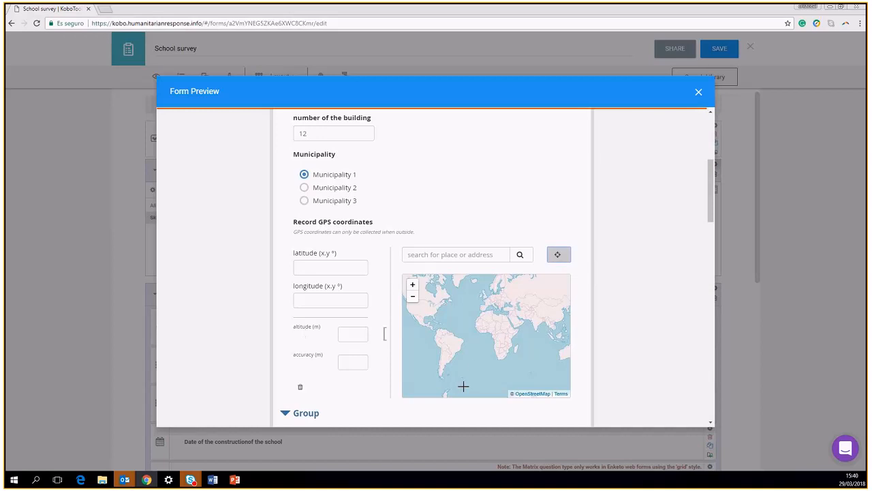
{"action": "left_click", "coordinate": [495, 306]}
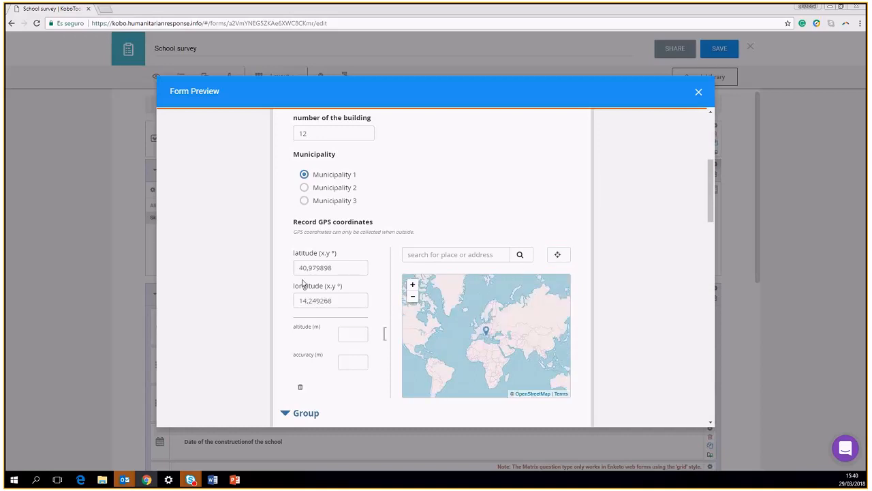
{"action": "scroll", "coordinate": [308, 354], "scroll_direction": "down", "scroll_amount": 3}
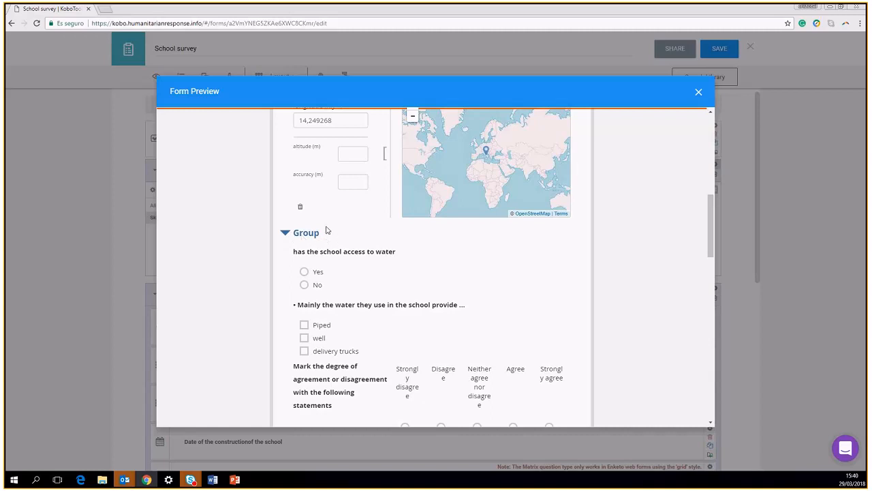
Answer water access Yes with Piped and well sources, and fill the agreement matrix ratings
{"action": "left_click", "coordinate": [304, 272]}
{"action": "left_click", "coordinate": [304, 325]}
{"action": "left_click", "coordinate": [304, 338]}
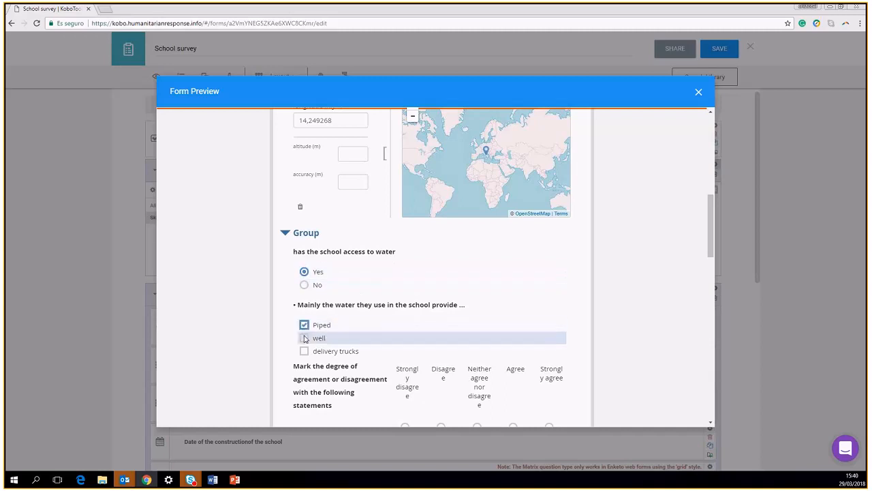
{"action": "scroll", "coordinate": [385, 328], "scroll_direction": "down", "scroll_amount": 2}
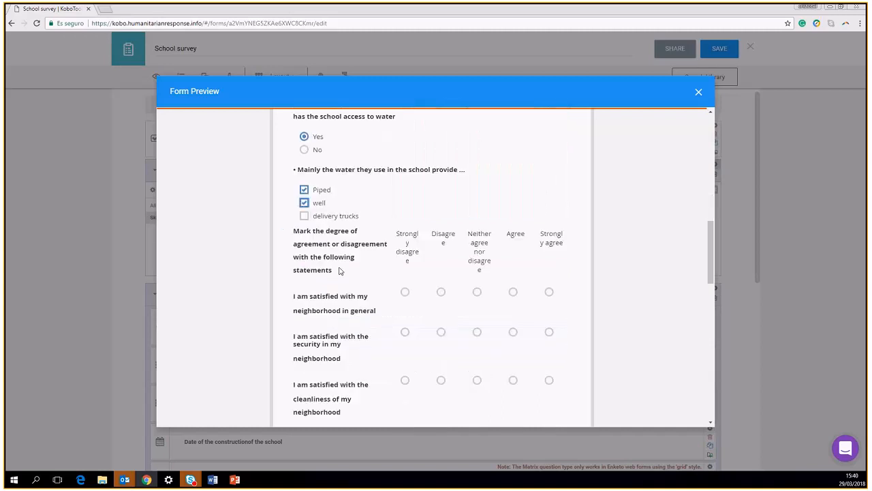
{"action": "left_click", "coordinate": [405, 292]}
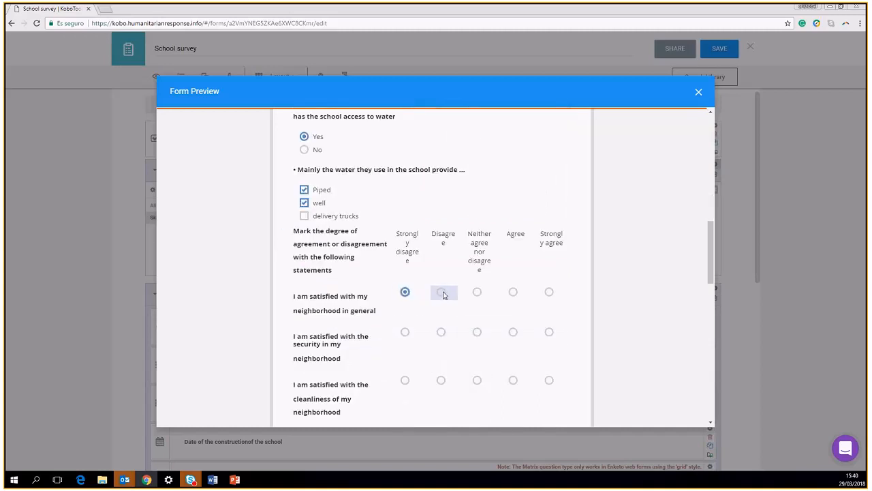
{"action": "left_click", "coordinate": [441, 332]}
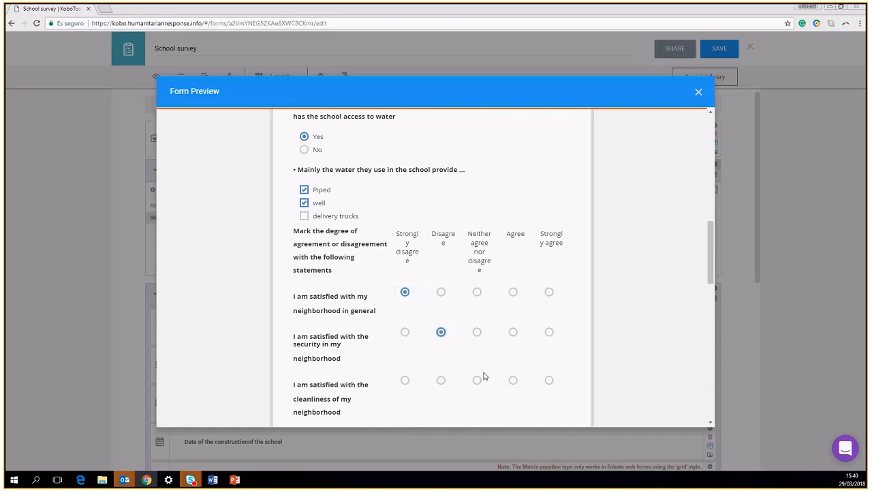
{"action": "left_click", "coordinate": [477, 380]}
{"action": "scroll", "coordinate": [536, 348], "scroll_direction": "down", "scroll_amount": 2}
{"action": "left_click", "coordinate": [513, 298]}
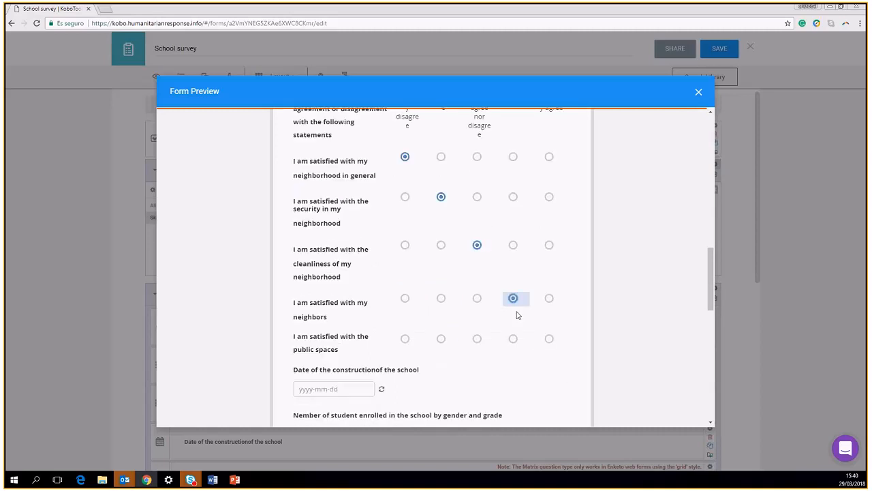
{"action": "left_click", "coordinate": [514, 341]}
{"action": "scroll", "coordinate": [438, 308], "scroll_direction": "down", "scroll_amount": 2}
Set the school construction date to 2010-06-22 in the calendar
{"action": "left_click", "coordinate": [358, 250]}
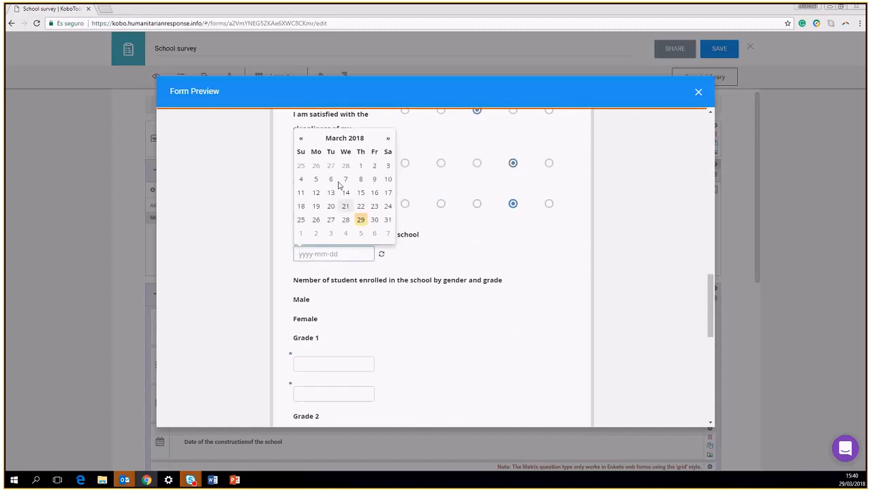
{"action": "left_click", "coordinate": [332, 143]}
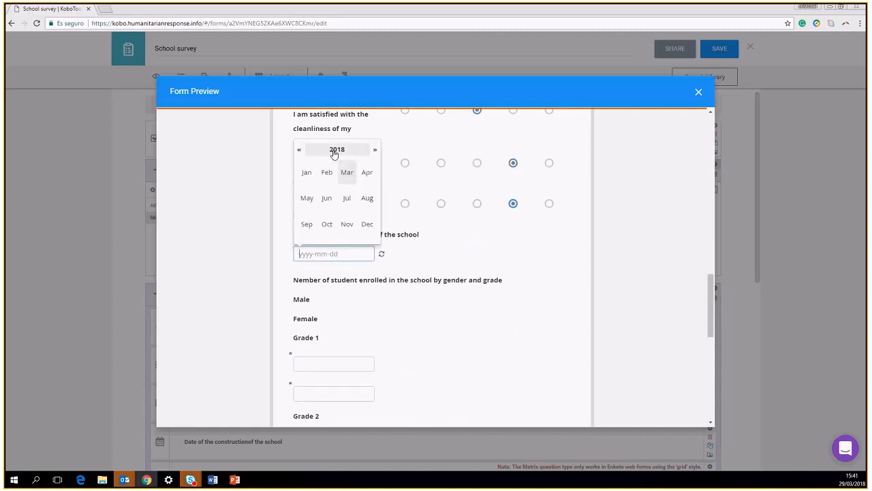
{"action": "left_click", "coordinate": [334, 152]}
{"action": "left_click", "coordinate": [325, 174]}
{"action": "left_click", "coordinate": [327, 197]}
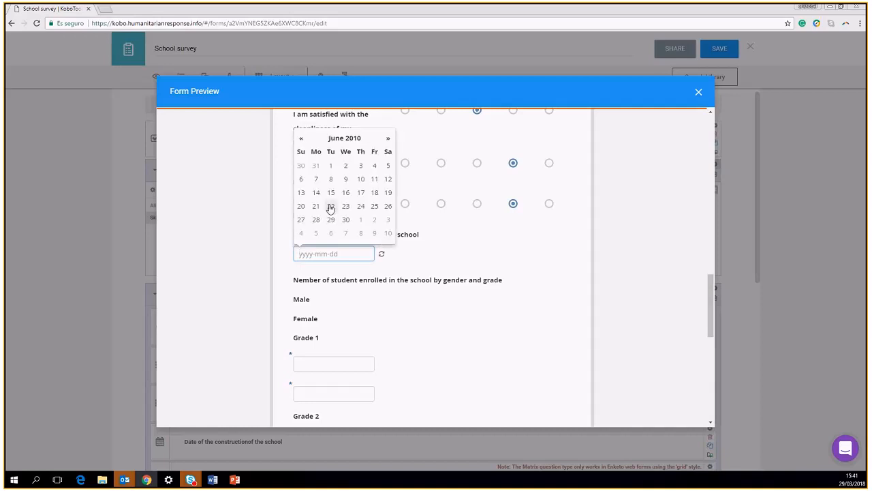
{"action": "left_click", "coordinate": [330, 207]}
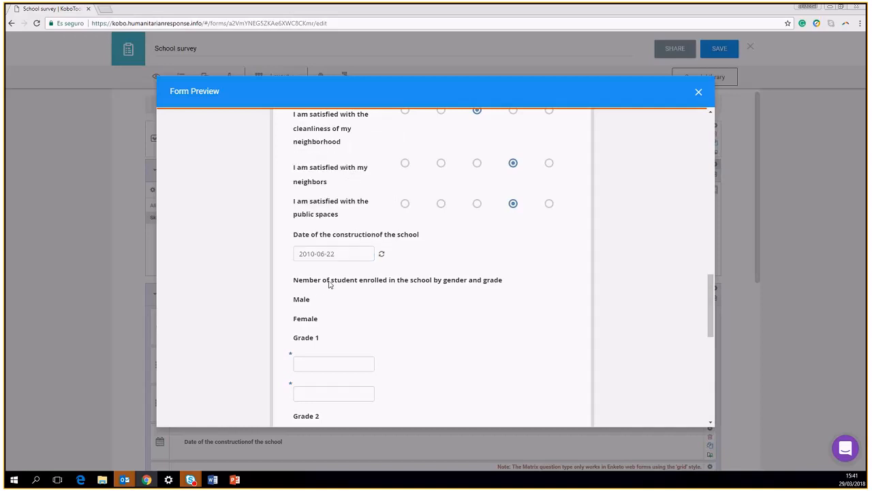
{"action": "scroll", "coordinate": [327, 288], "scroll_direction": "down", "scroll_amount": 3}
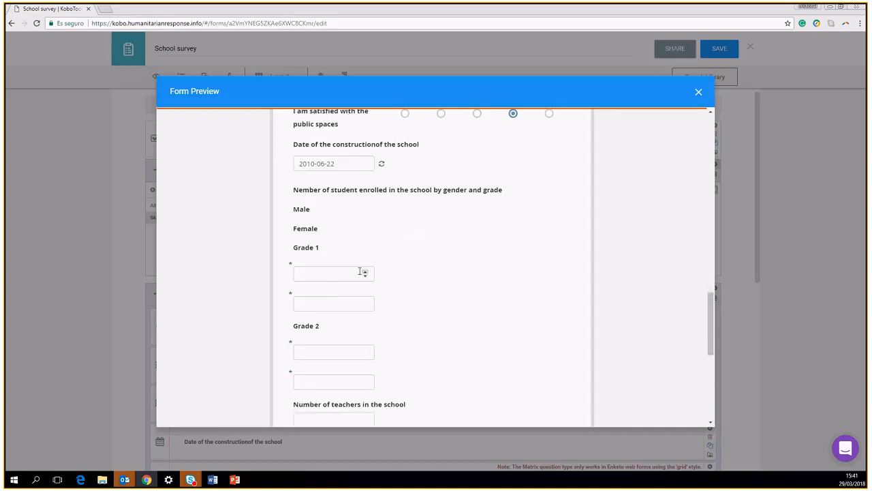
Fill the grade enrolment counts 3, 4, 4, 5 and set the number of teachers to 1
{"action": "left_click", "coordinate": [333, 274]}
{"action": "left_click", "coordinate": [366, 271]}
{"action": "double_click", "coordinate": [366, 272]}
{"action": "left_click", "coordinate": [366, 302]}
{"action": "triple_click", "coordinate": [366, 301]}
{"action": "double_click", "coordinate": [366, 350]}
{"action": "double_click", "coordinate": [365, 350]}
{"action": "triple_click", "coordinate": [366, 380]}
{"action": "double_click", "coordinate": [366, 380]}
{"action": "scroll", "coordinate": [372, 326], "scroll_direction": "down", "scroll_amount": 3}
{"action": "left_click", "coordinate": [339, 287]}
{"action": "left_click", "coordinate": [365, 282]}
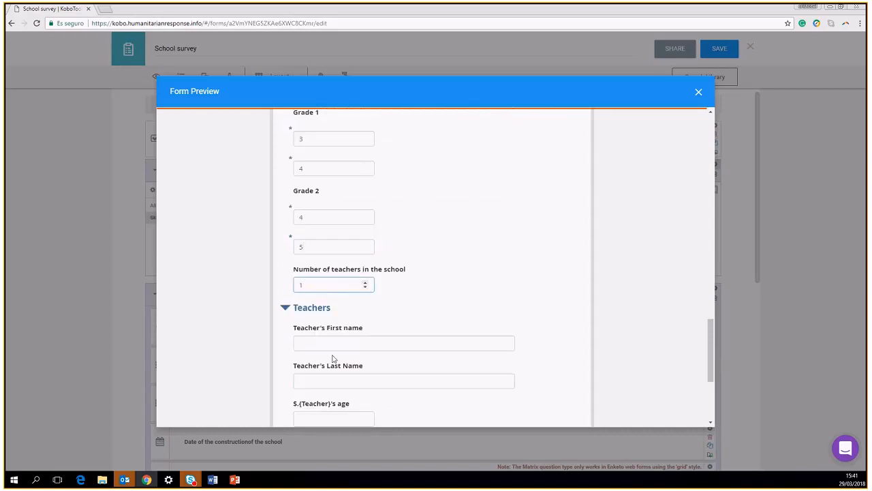
Test the teacher-count validation by setting it to 0, then back to 1
{"action": "left_click", "coordinate": [365, 287]}
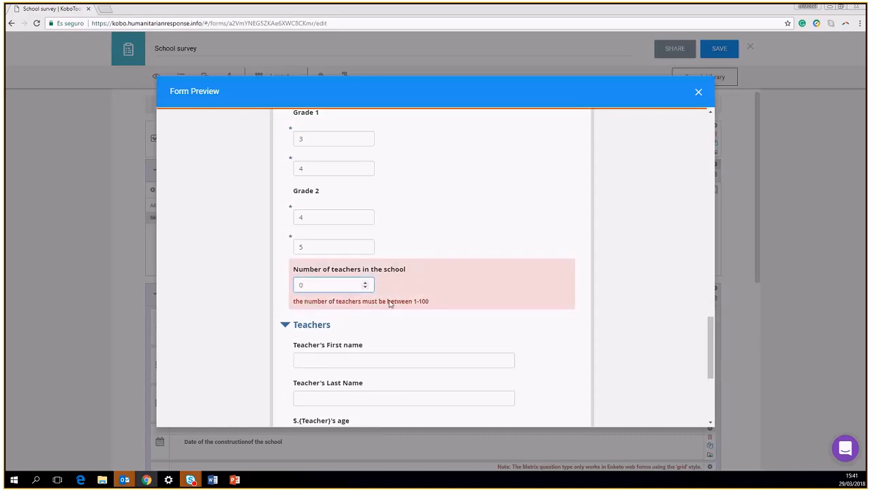
{"action": "left_click", "coordinate": [364, 282]}
{"action": "left_click", "coordinate": [324, 344]}
{"action": "scroll", "coordinate": [404, 289], "scroll_direction": "down", "scroll_amount": 3}
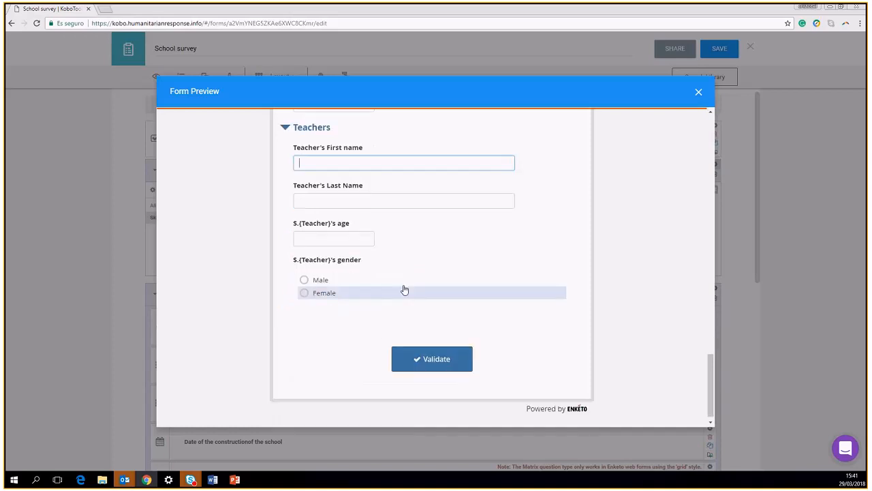
{"action": "scroll", "coordinate": [347, 237], "scroll_direction": "up", "scroll_amount": 1}
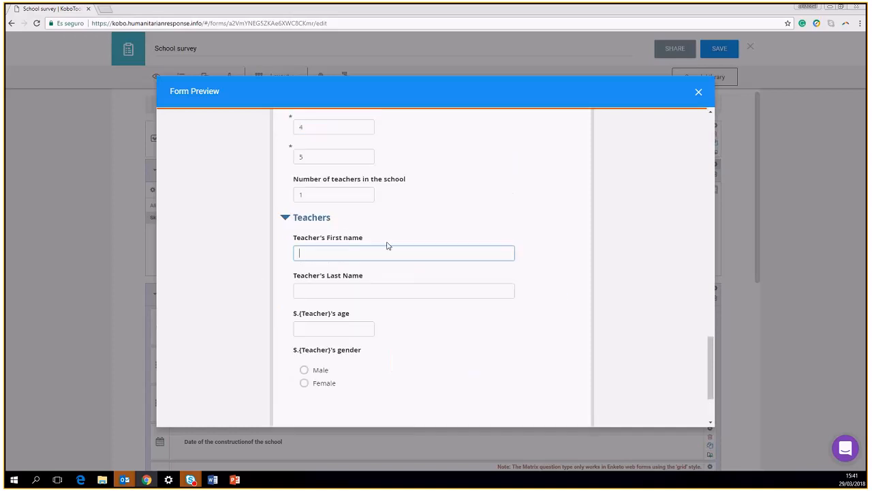
{"action": "scroll", "coordinate": [355, 235], "scroll_direction": "down", "scroll_amount": 1}
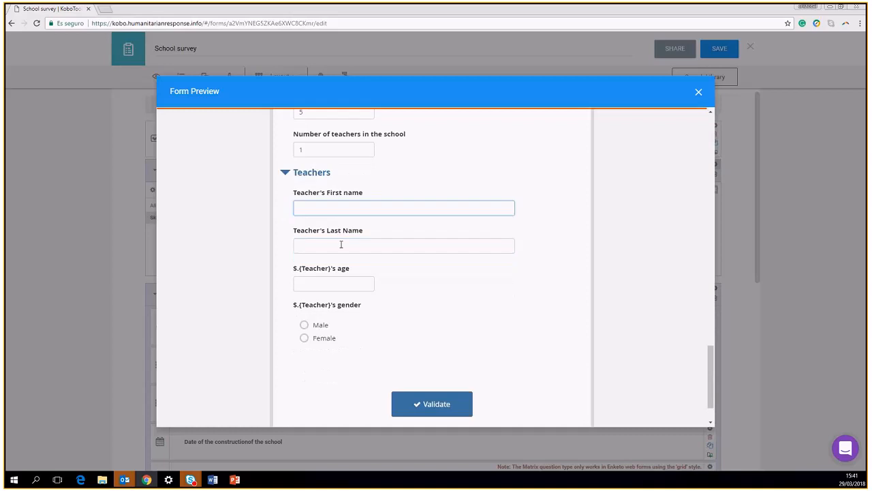
Enter the teacher's first and last name in the preview
{"action": "left_click", "coordinate": [312, 209]}
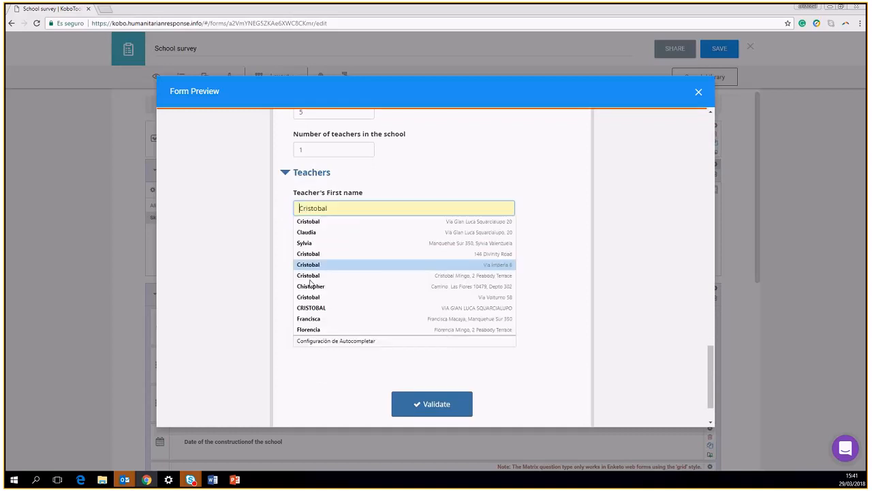
{"action": "left_click", "coordinate": [312, 208]}
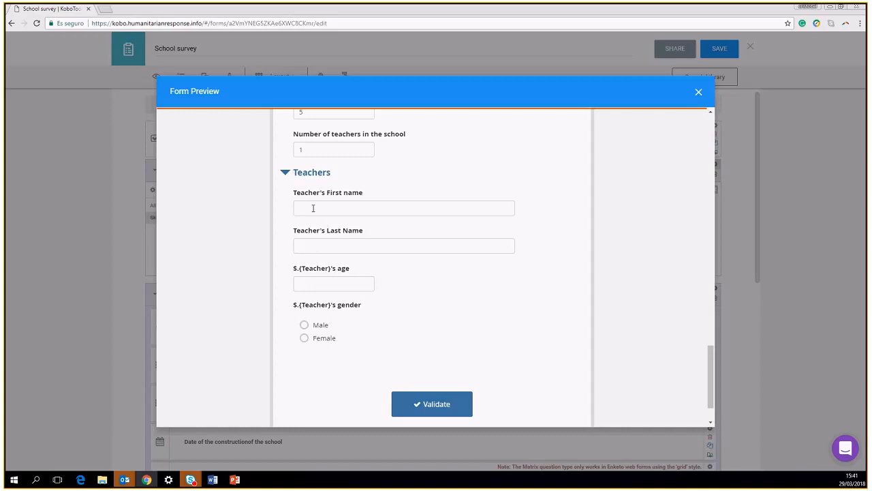
{"action": "left_click", "coordinate": [313, 208]}
{"action": "type", "text": "t"}
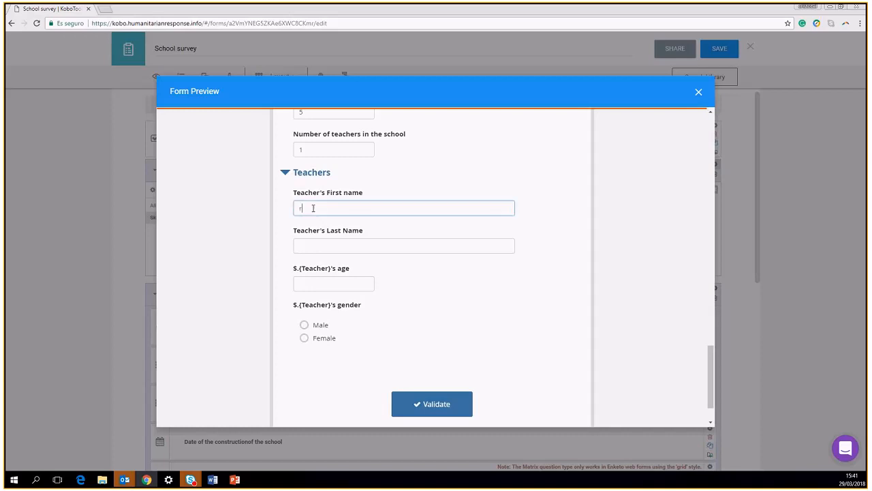
{"action": "type", "text": "ob"}
{"action": "left_click", "coordinate": [313, 246]}
{"action": "type", "text": "lin"}
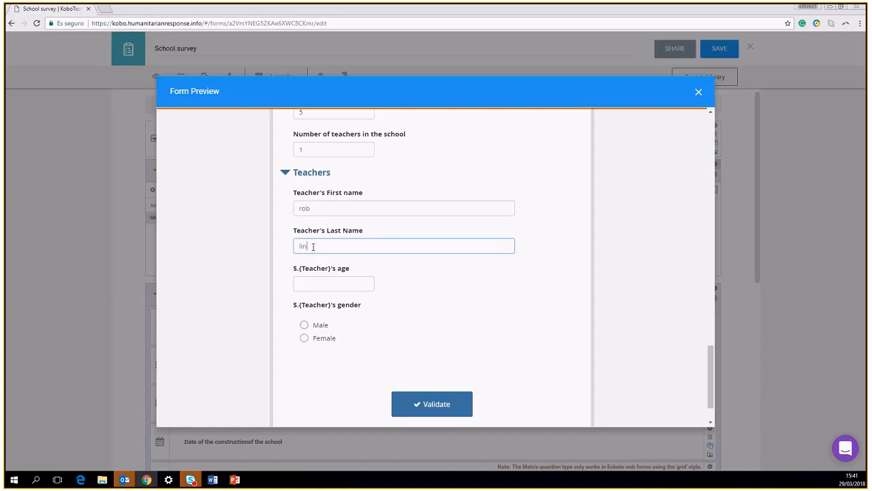
{"action": "type", "text": "t"}
{"action": "left_click", "coordinate": [293, 271]}
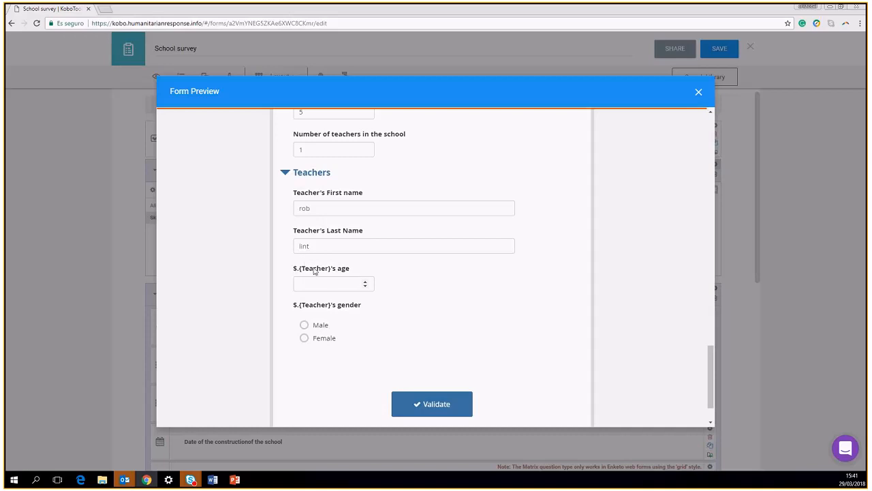
Set the teacher's age to 3, choose Male, and validate the form successfully
{"action": "left_click", "coordinate": [364, 282]}
{"action": "left_click", "coordinate": [303, 325]}
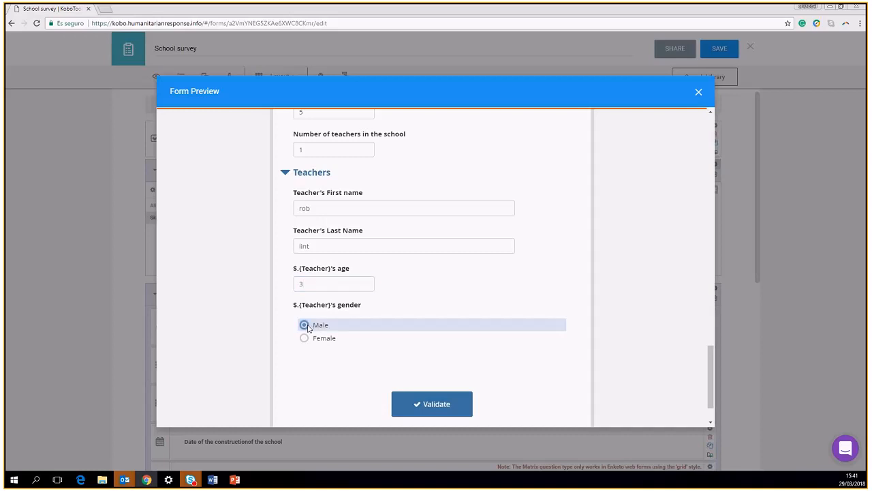
{"action": "left_click", "coordinate": [414, 406]}
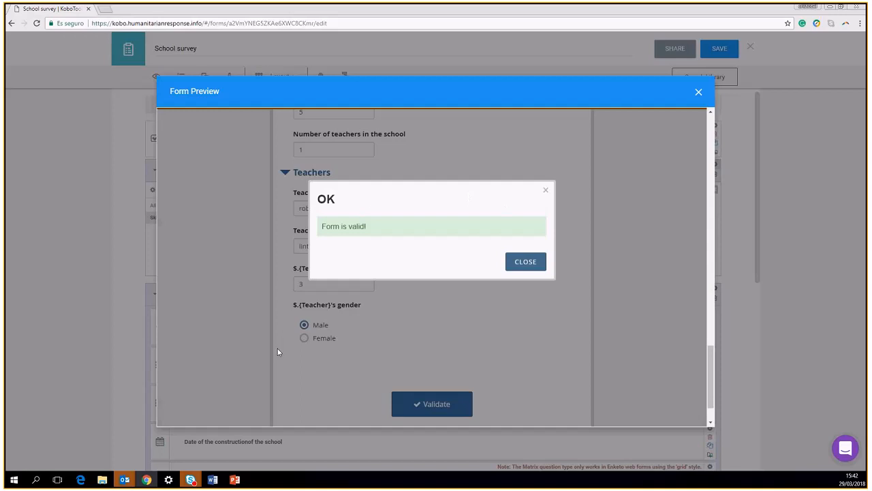
{"action": "left_click", "coordinate": [545, 193]}
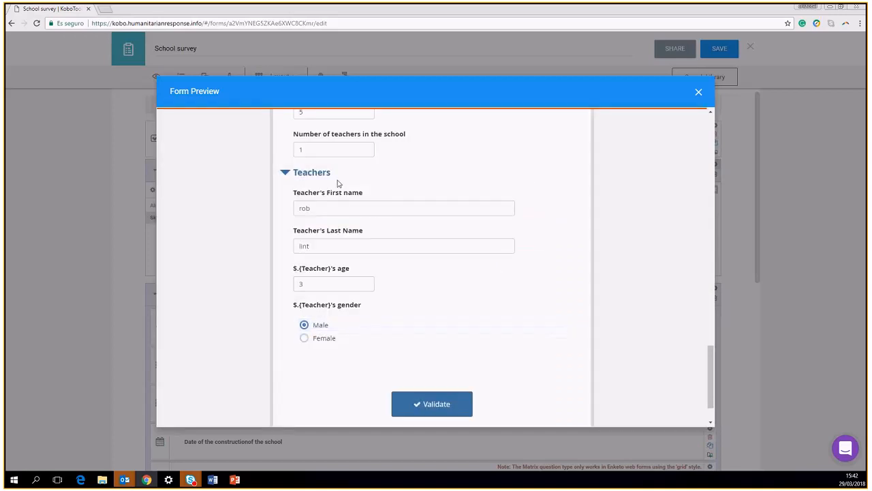
Close the form preview and the Teachers group's skip logic panel
{"action": "left_click", "coordinate": [700, 92]}
{"action": "scroll", "coordinate": [321, 299], "scroll_direction": "down", "scroll_amount": 5}
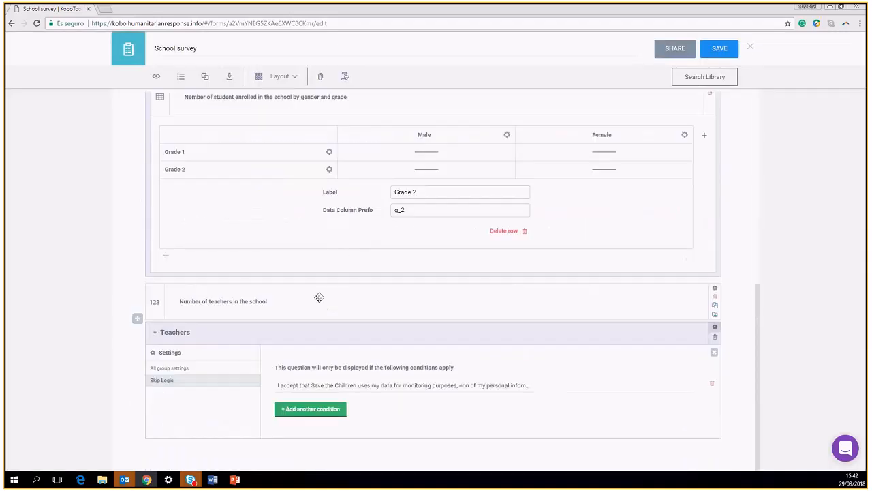
{"action": "scroll", "coordinate": [180, 287], "scroll_direction": "up", "scroll_amount": 5}
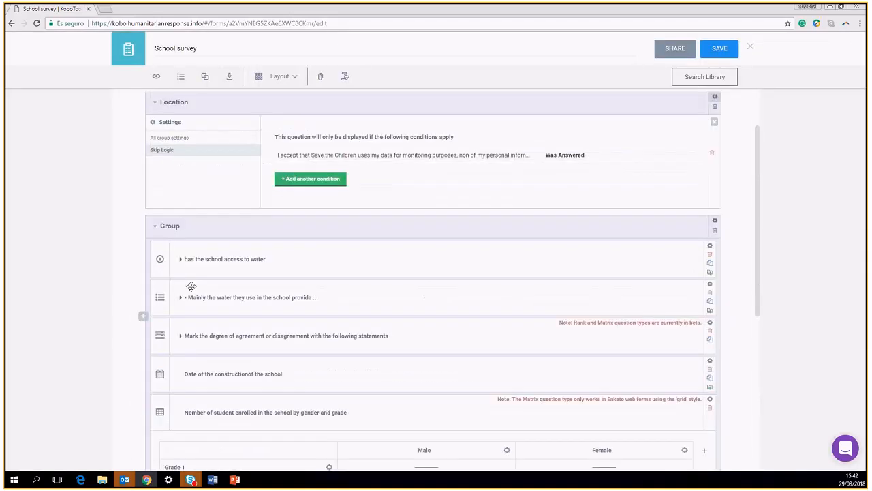
{"action": "scroll", "coordinate": [200, 286], "scroll_direction": "down", "scroll_amount": 5}
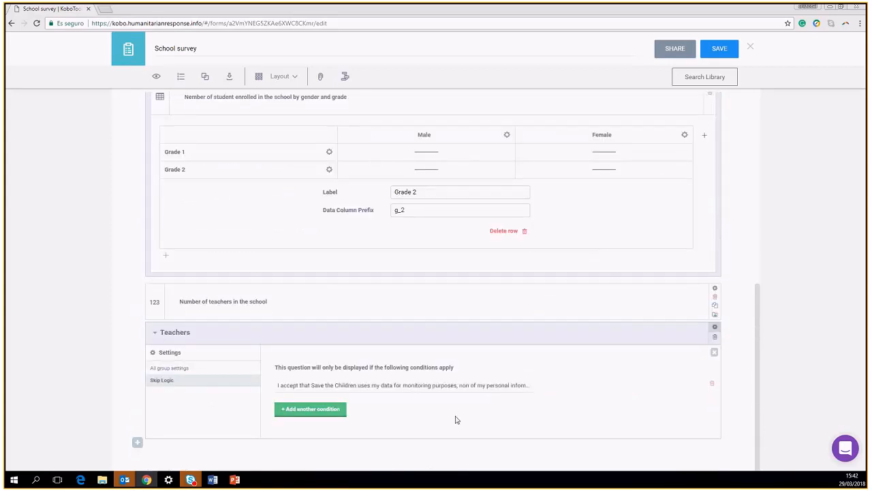
{"action": "left_click", "coordinate": [715, 329]}
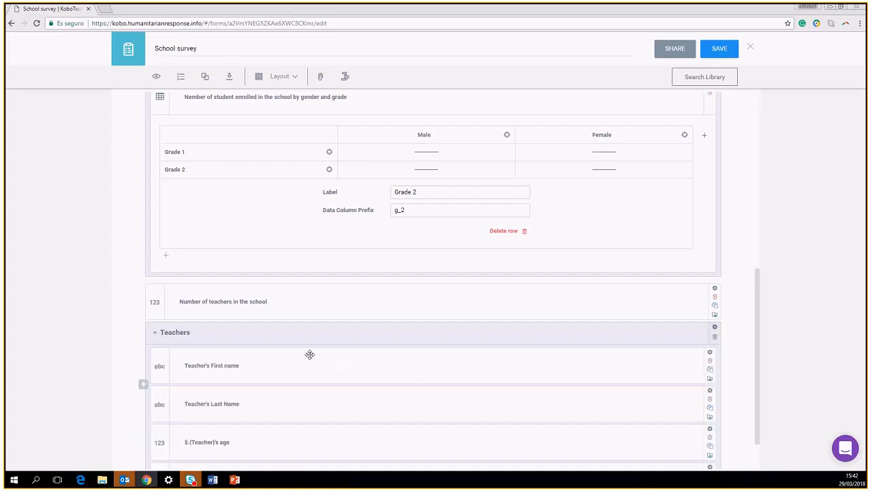
{"action": "scroll", "coordinate": [300, 354], "scroll_direction": "down", "scroll_amount": 1}
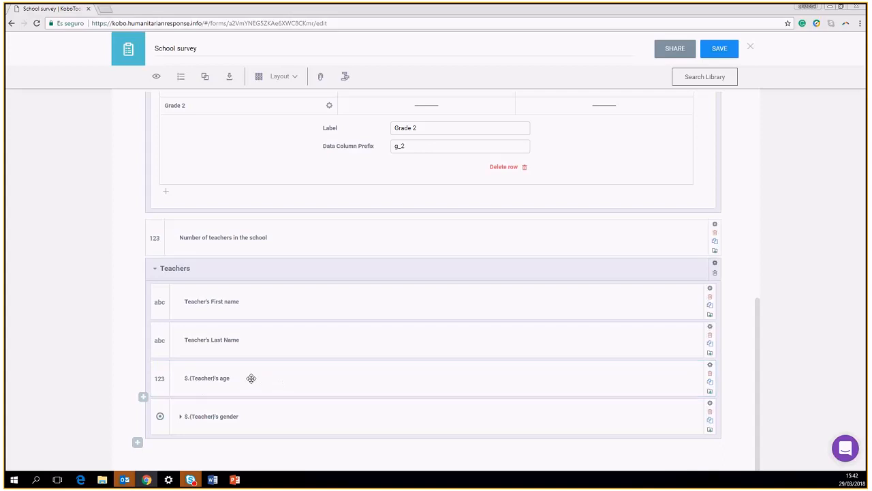
Strip the variable characters from the age label so it reads "Teacher's age"
{"action": "left_click", "coordinate": [215, 379]}
{"action": "left_click_drag", "start_coordinate": [214, 378], "coordinate": [182, 379]}
{"action": "left_click", "coordinate": [192, 378]}
{"action": "key", "text": "BackSpace"}
{"action": "key", "text": "BackSpace"}
{"action": "key", "text": "BackSpace"}
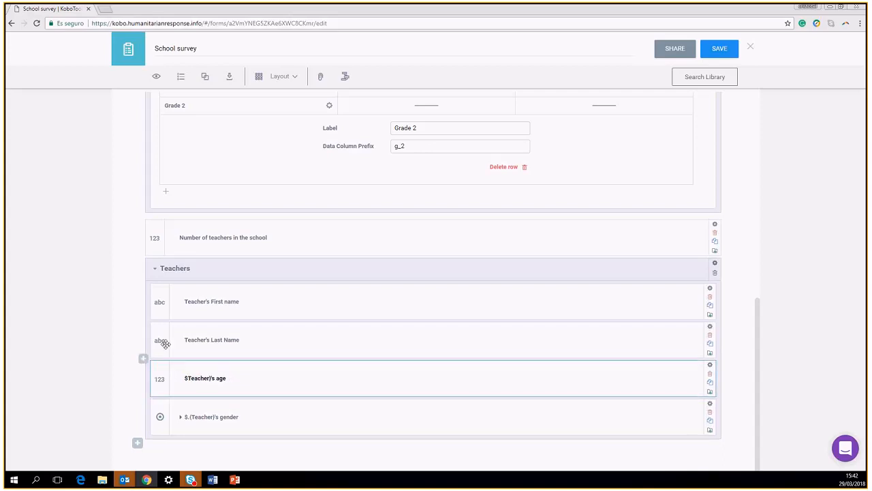
{"action": "left_click", "coordinate": [208, 378]}
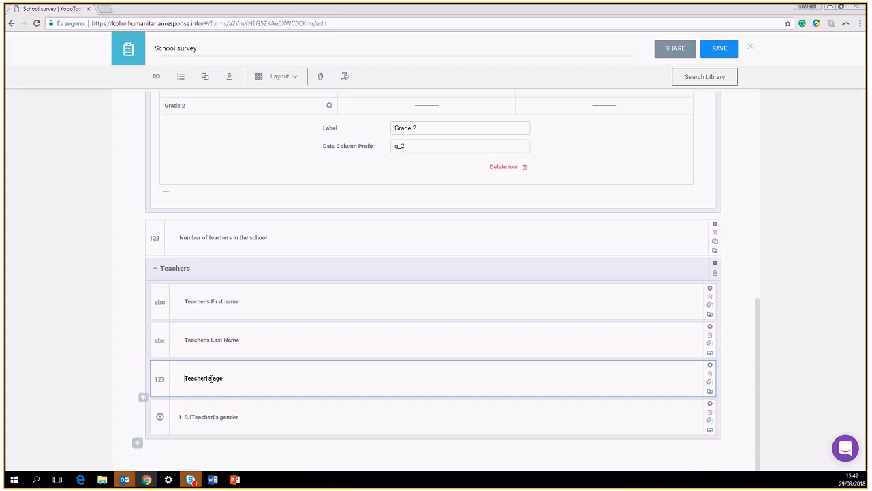
{"action": "key", "text": "BackSpace"}
Remove the stray characters from the gender label so it reads "Teacher's gender"
{"action": "left_click", "coordinate": [221, 412]}
{"action": "key", "text": "Left"}
{"action": "key", "text": "Delete"}
{"action": "key", "text": "Delete"}
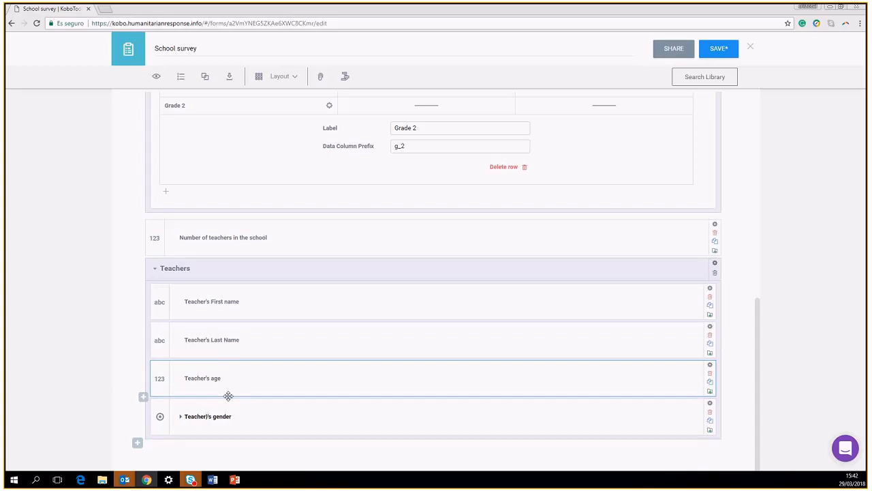
{"action": "key", "text": "Delete"}
{"action": "left_click", "coordinate": [240, 374]}
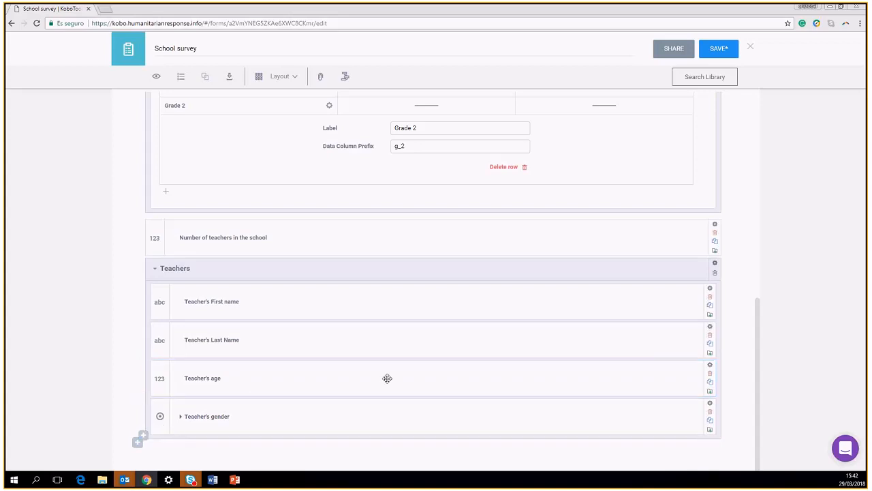
Tick 'Repeat this group if necessary' for the Teachers group and preview the form
{"action": "left_click", "coordinate": [715, 264]}
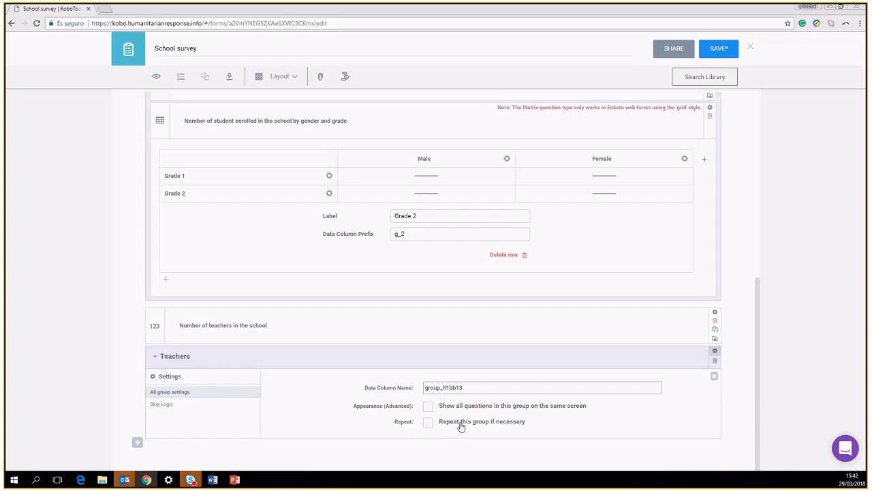
{"action": "left_click", "coordinate": [428, 422]}
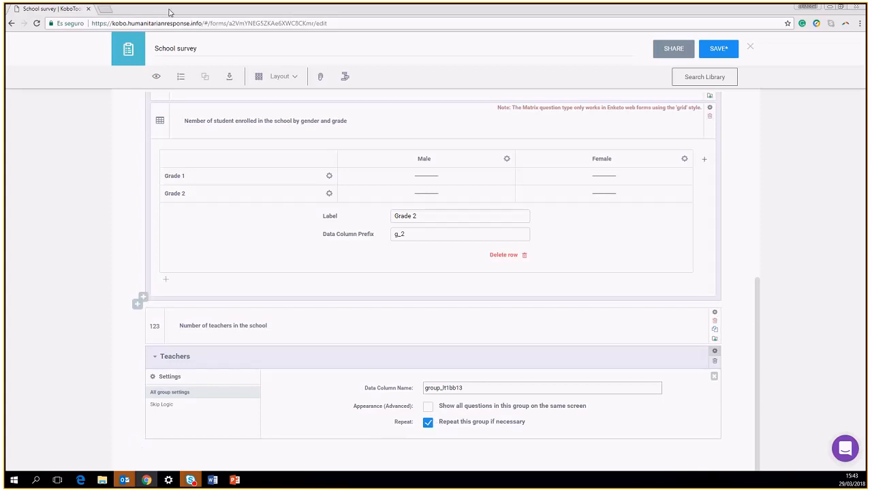
{"action": "left_click", "coordinate": [157, 77]}
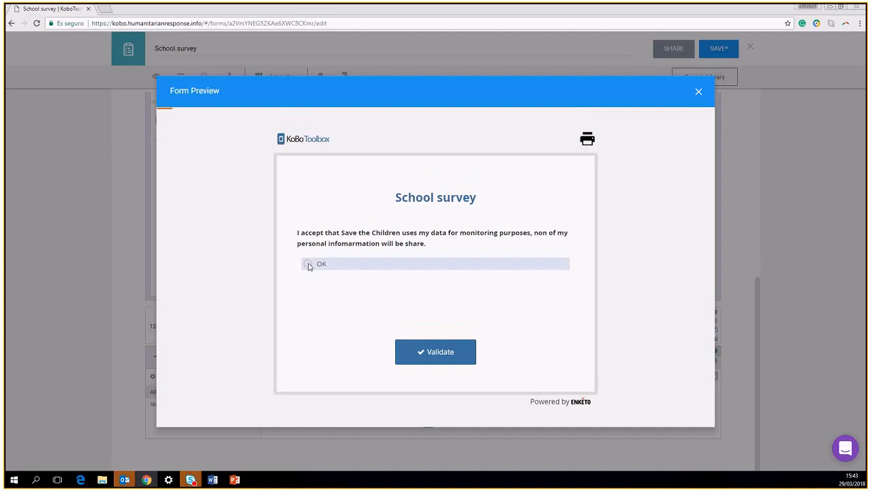
Accept consent, pick the suggested street, enter building number 23, and choose Municipality 1
{"action": "left_click", "coordinate": [307, 265]}
{"action": "left_click", "coordinate": [341, 322]}
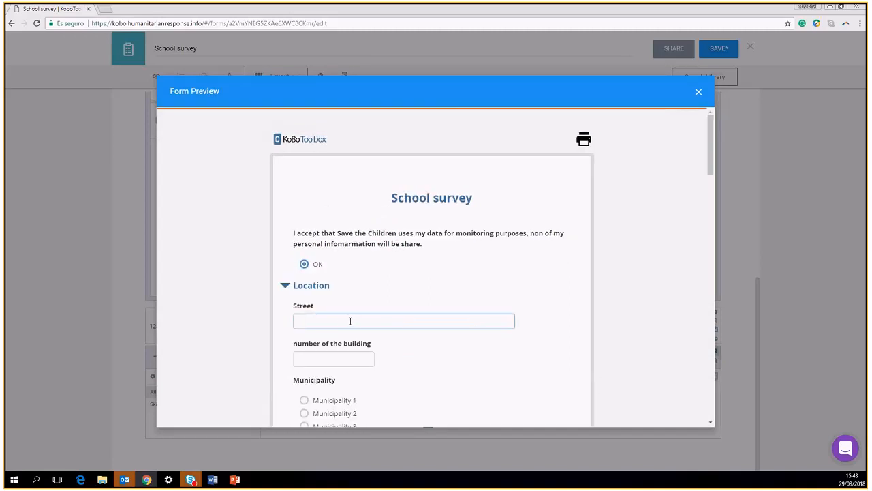
{"action": "left_click", "coordinate": [338, 333]}
{"action": "left_click", "coordinate": [336, 359]}
{"action": "type", "text": "23"}
{"action": "left_click", "coordinate": [306, 398]}
Fill GPS from current location, answer Yes to water access, and tick well
{"action": "scroll", "coordinate": [320, 393], "scroll_direction": "down", "scroll_amount": 4}
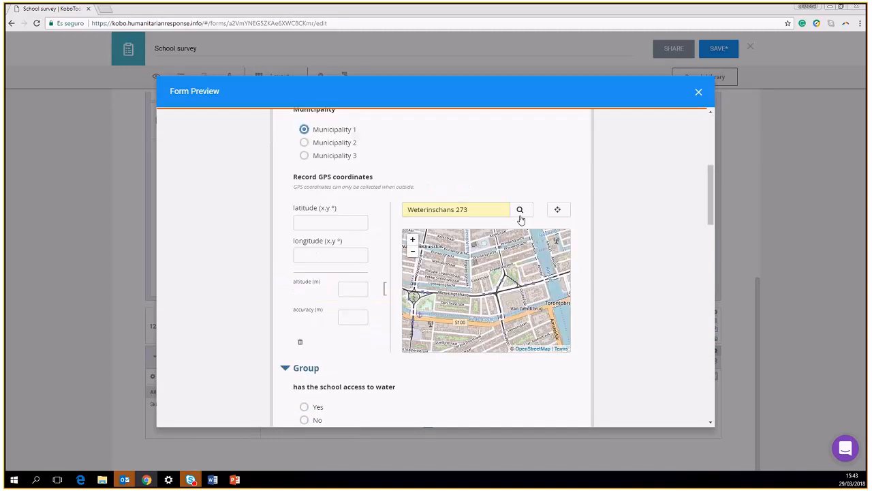
{"action": "left_click", "coordinate": [558, 212]}
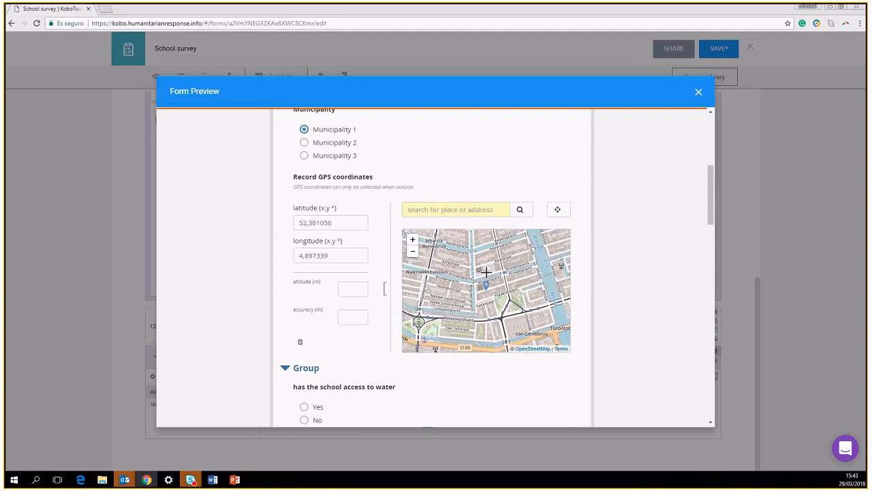
{"action": "scroll", "coordinate": [303, 368], "scroll_direction": "down", "scroll_amount": 5}
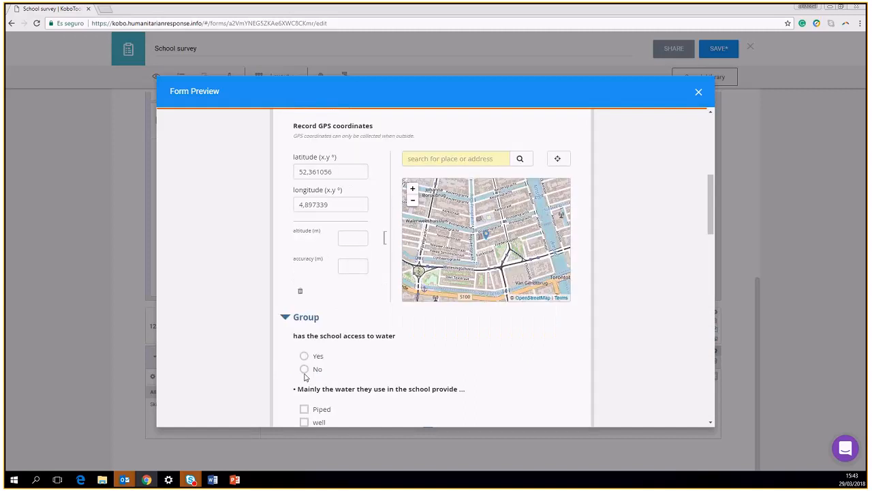
{"action": "left_click", "coordinate": [306, 227]}
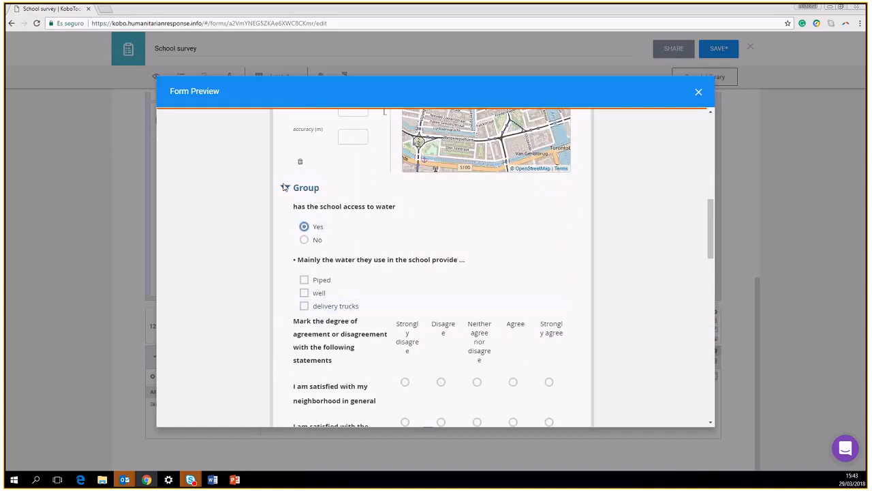
{"action": "left_click", "coordinate": [304, 293]}
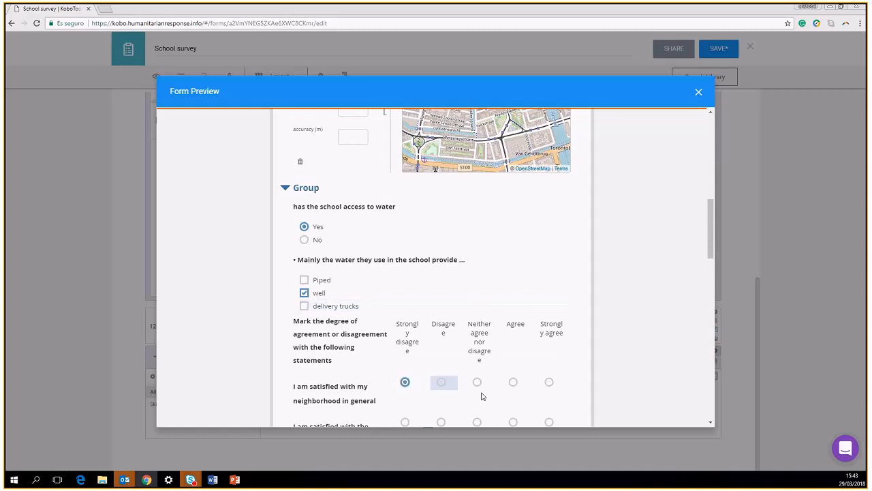
Rate cleanliness, security, neighbors and public spaces as Neither agree nor disagree
{"action": "scroll", "coordinate": [481, 382], "scroll_direction": "down", "scroll_amount": 5}
{"action": "left_click", "coordinate": [477, 157]}
{"action": "scroll", "coordinate": [485, 189], "scroll_direction": "up", "scroll_amount": 1}
{"action": "left_click", "coordinate": [477, 197]}
{"action": "left_click", "coordinate": [477, 298]}
{"action": "left_click", "coordinate": [477, 338]}
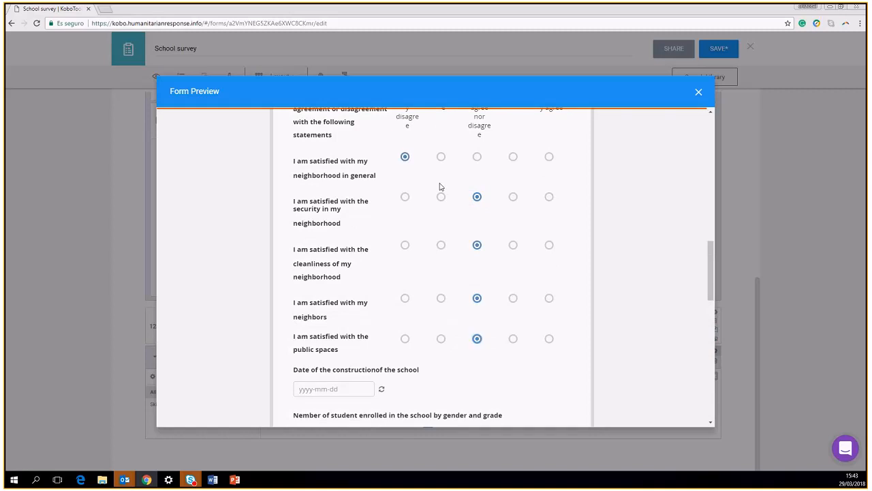
{"action": "scroll", "coordinate": [346, 252], "scroll_direction": "down", "scroll_amount": 2}
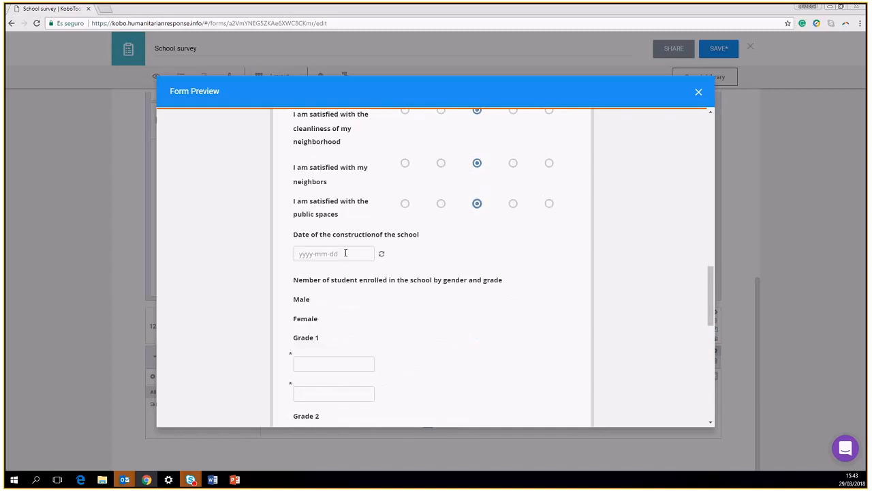
Close the preview and make the water access question mandatory
{"action": "left_click", "coordinate": [697, 91]}
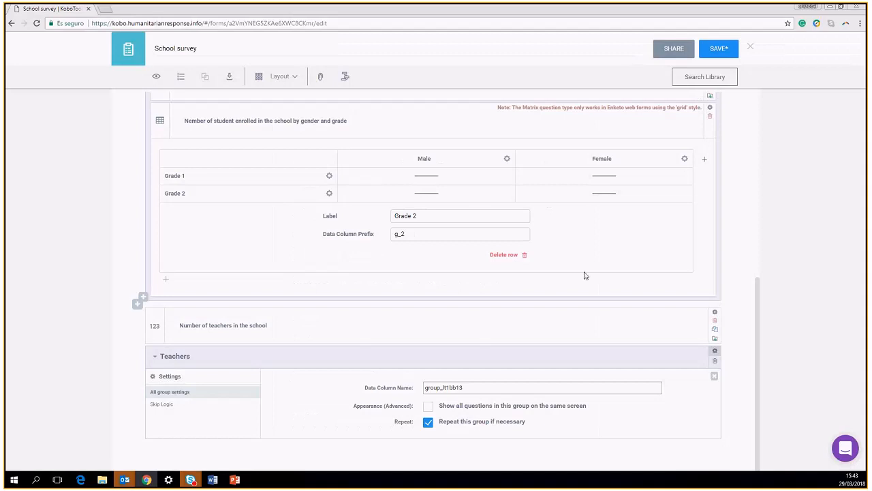
{"action": "scroll", "coordinate": [716, 203], "scroll_direction": "up", "scroll_amount": 1}
{"action": "scroll", "coordinate": [716, 203], "scroll_direction": "up", "scroll_amount": 2}
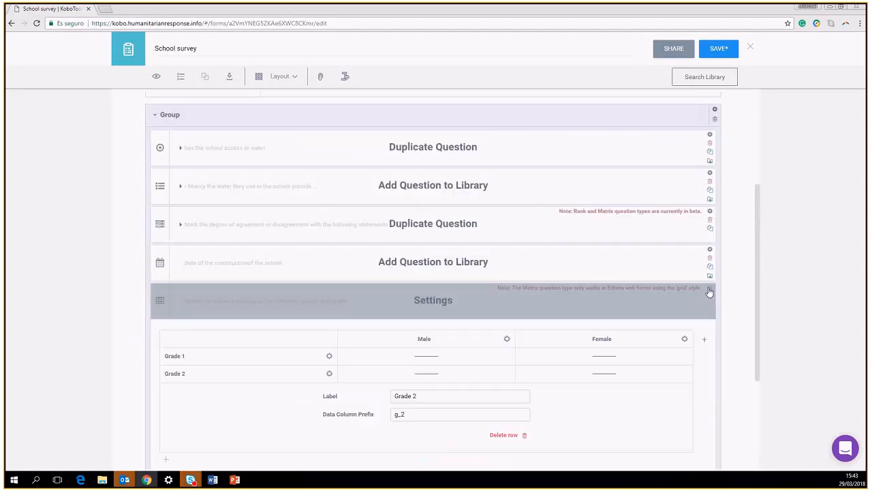
{"action": "left_click", "coordinate": [711, 139]}
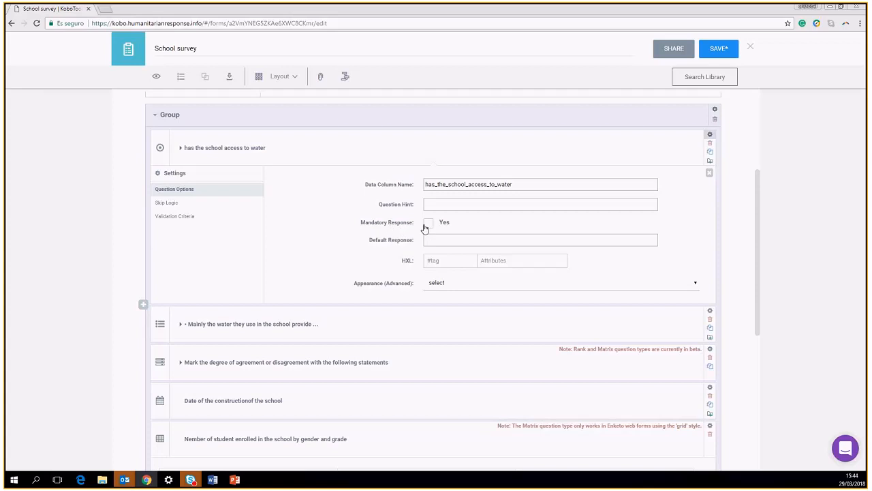
{"action": "left_click", "coordinate": [427, 224]}
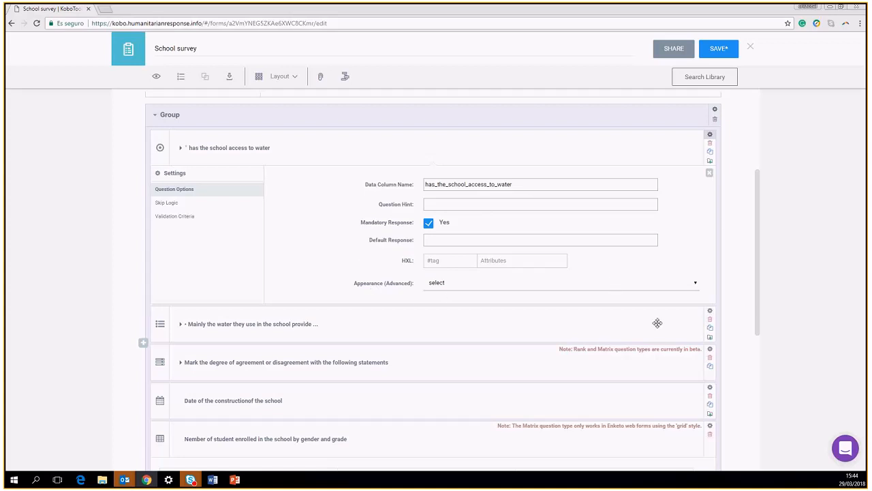
{"action": "left_click", "coordinate": [710, 173]}
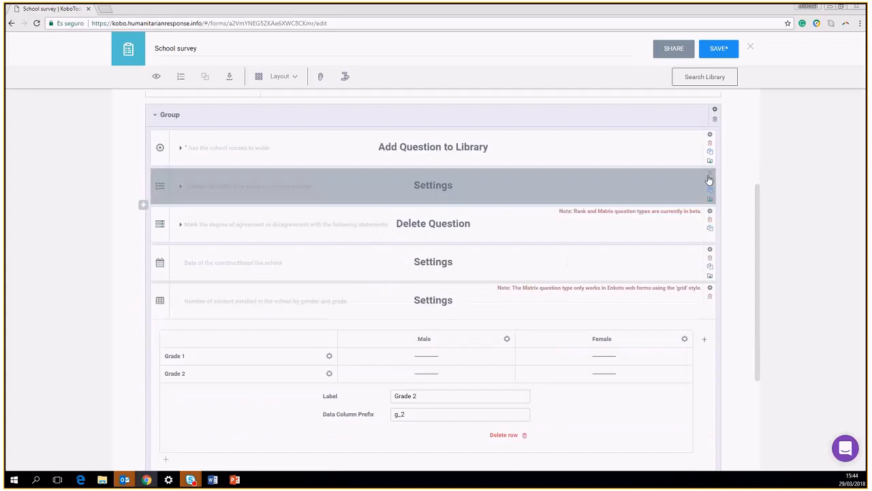
Make the water source question mandatory and check the agreement matrix settings
{"action": "left_click", "coordinate": [708, 175]}
{"action": "left_click", "coordinate": [429, 262]}
{"action": "left_click", "coordinate": [709, 173]}
{"action": "left_click", "coordinate": [710, 214]}
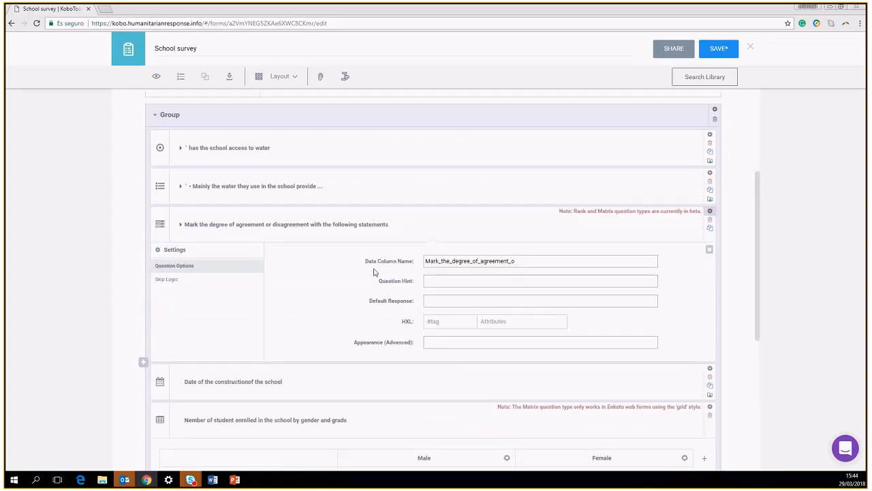
{"action": "left_click", "coordinate": [710, 210]}
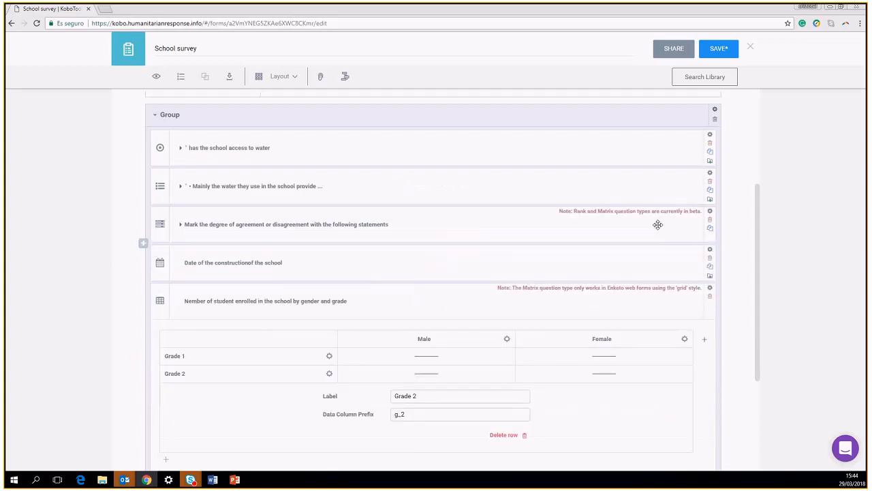
Set the construction date question to Mandatory Response: Yes
{"action": "left_click", "coordinate": [709, 250]}
{"action": "left_click", "coordinate": [427, 337]}
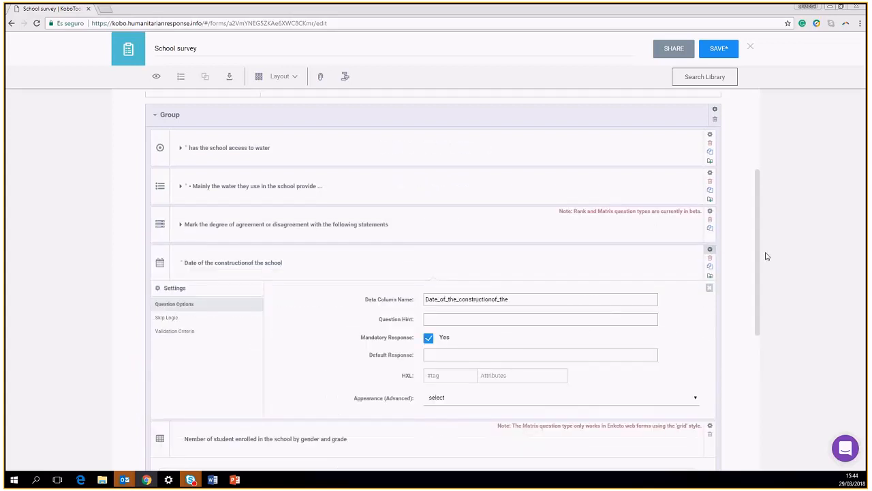
{"action": "left_click", "coordinate": [710, 250]}
{"action": "scroll", "coordinate": [702, 286], "scroll_direction": "down", "scroll_amount": 3}
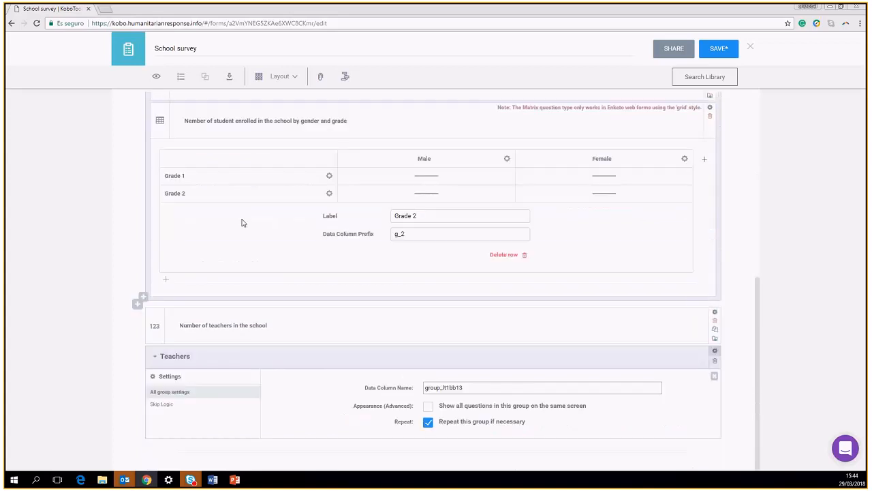
{"action": "scroll", "coordinate": [198, 156], "scroll_direction": "up", "scroll_amount": 3}
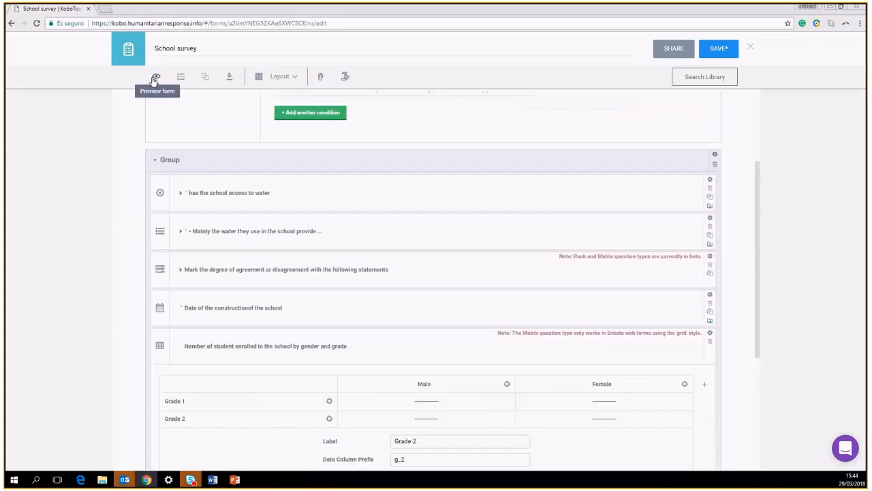
{"action": "left_click", "coordinate": [156, 76]}
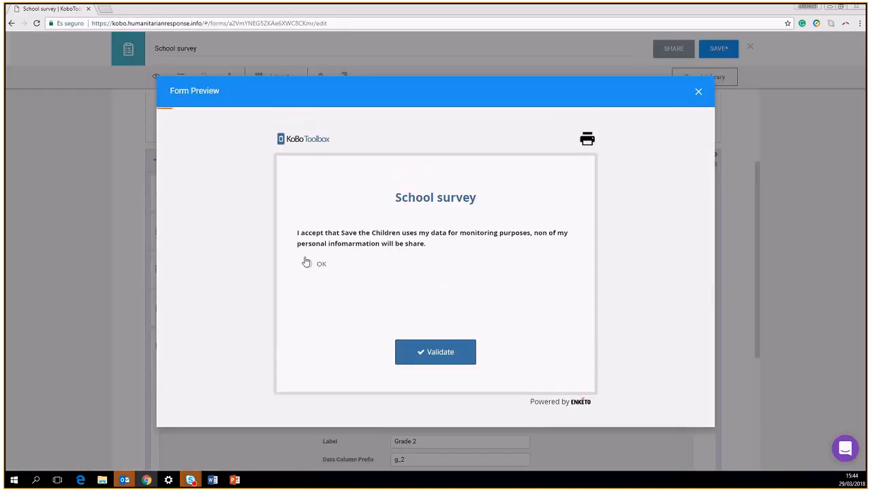
{"action": "left_click", "coordinate": [309, 266]}
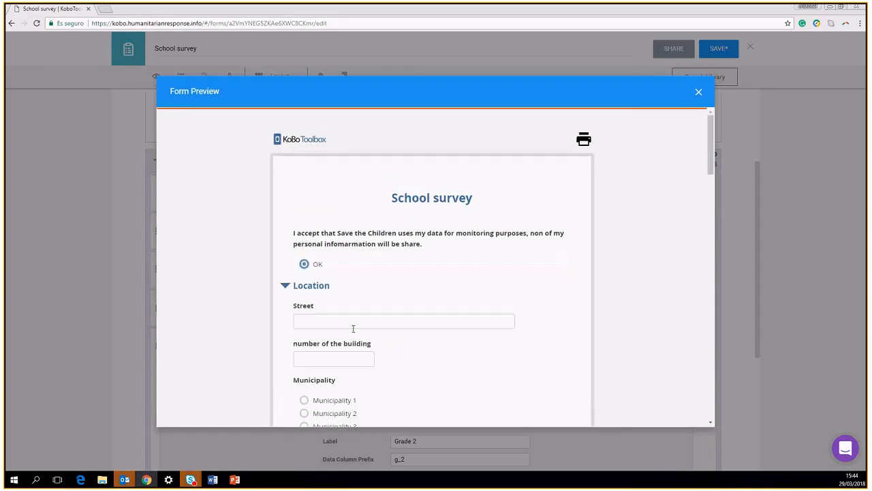
{"action": "scroll", "coordinate": [354, 325], "scroll_direction": "down", "scroll_amount": 10}
{"action": "scroll", "coordinate": [382, 327], "scroll_direction": "down", "scroll_amount": 5}
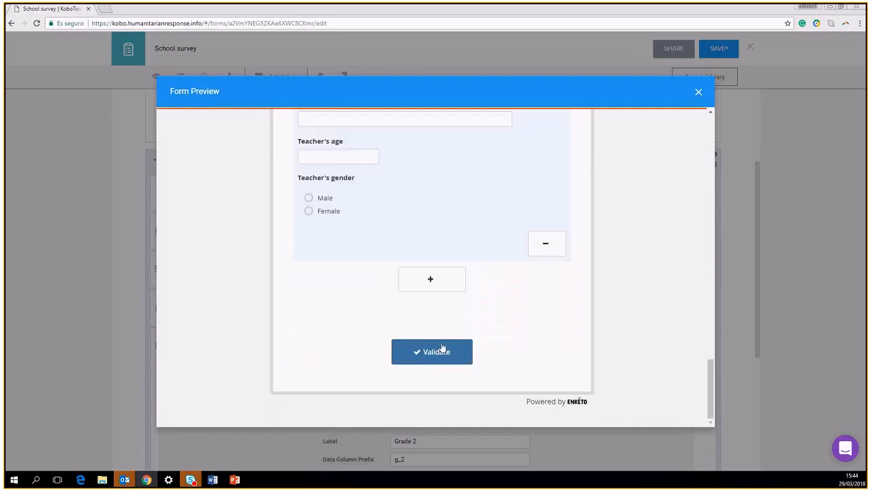
{"action": "left_click", "coordinate": [440, 349]}
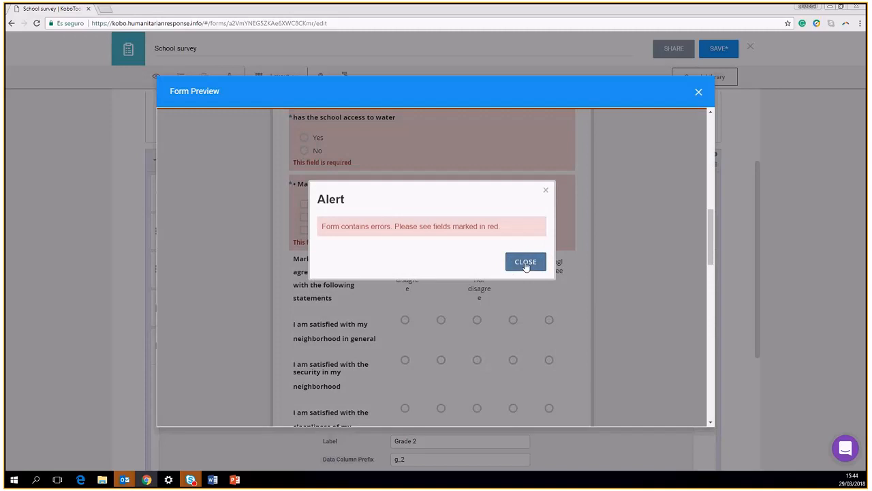
{"action": "left_click", "coordinate": [526, 263]}
{"action": "left_click", "coordinate": [307, 362]}
{"action": "scroll", "coordinate": [317, 361], "scroll_direction": "down", "scroll_amount": 2}
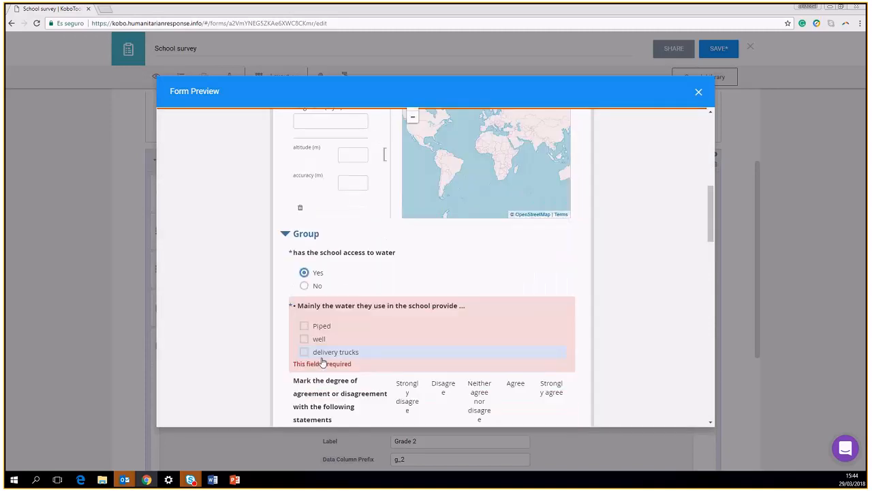
{"action": "left_click", "coordinate": [311, 337]}
{"action": "scroll", "coordinate": [341, 353], "scroll_direction": "down", "scroll_amount": 5}
{"action": "scroll", "coordinate": [359, 351], "scroll_direction": "down", "scroll_amount": 4}
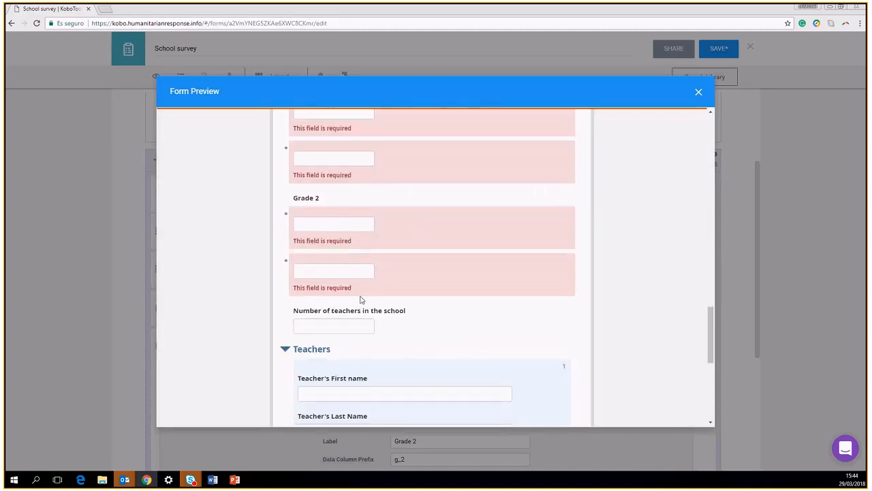
{"action": "scroll", "coordinate": [353, 273], "scroll_direction": "up", "scroll_amount": 3}
{"action": "left_click", "coordinate": [334, 163]}
{"action": "left_click", "coordinate": [345, 211]}
{"action": "left_click", "coordinate": [365, 274]}
{"action": "type", "text": "1"}
{"action": "left_click", "coordinate": [364, 305]}
{"action": "type", "text": "1"}
{"action": "left_click", "coordinate": [365, 353]}
{"action": "type", "text": "1"}
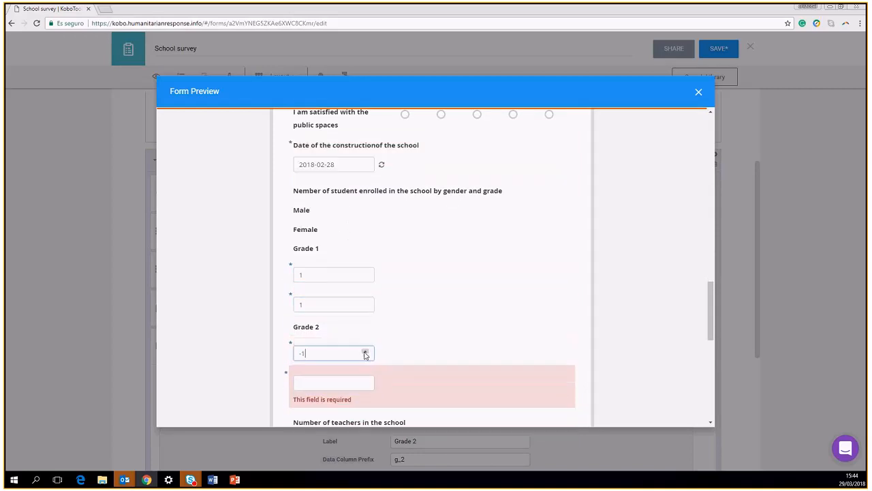
{"action": "left_click", "coordinate": [365, 381]}
{"action": "scroll", "coordinate": [430, 354], "scroll_direction": "down", "scroll_amount": 6}
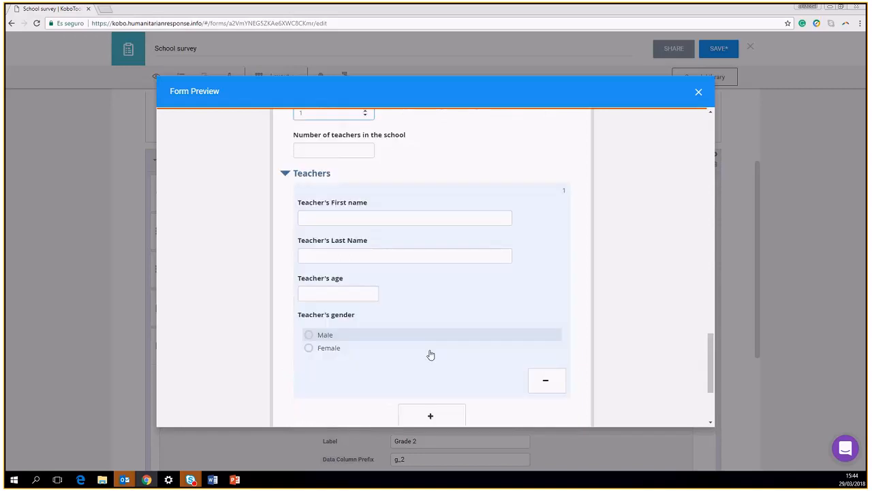
{"action": "scroll", "coordinate": [427, 327], "scroll_direction": "up", "scroll_amount": 5}
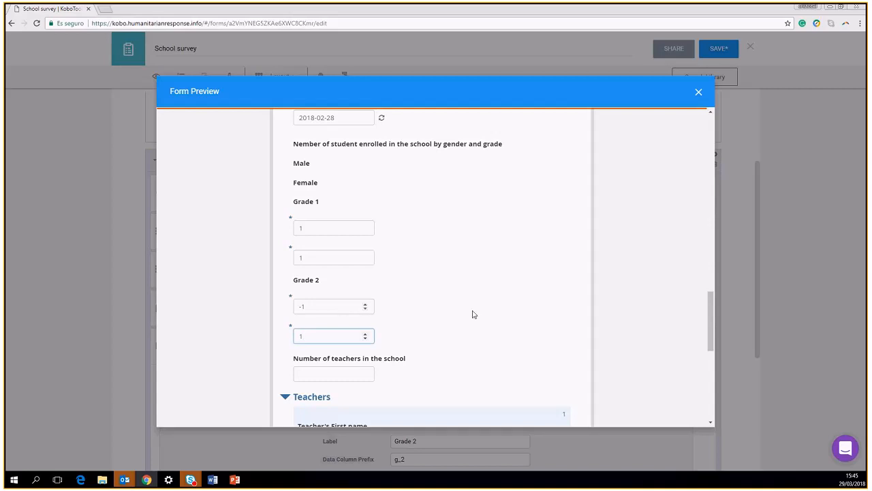
{"action": "scroll", "coordinate": [473, 310], "scroll_direction": "down", "scroll_amount": 5}
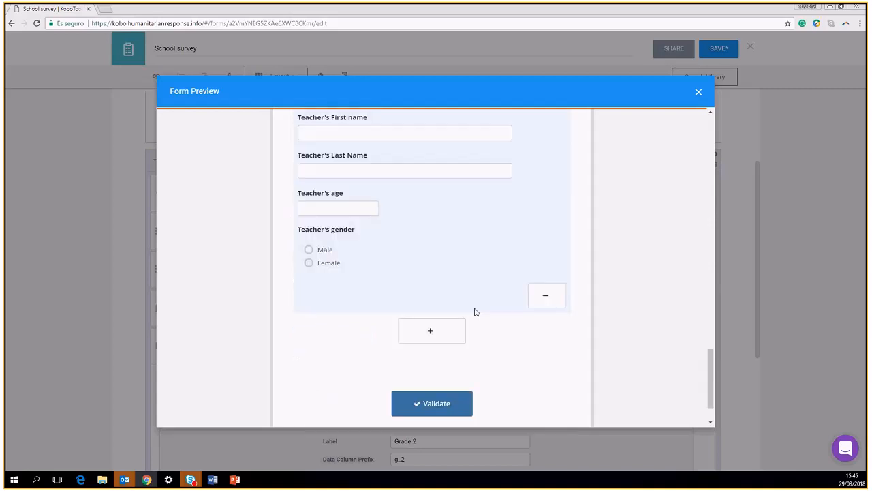
{"action": "left_click", "coordinate": [436, 399]}
{"action": "left_click", "coordinate": [525, 262]}
{"action": "left_click", "coordinate": [698, 92]}
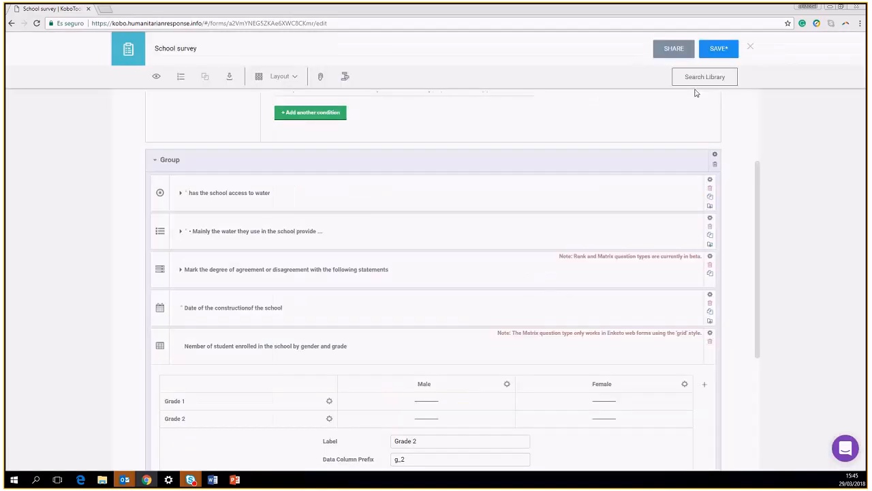
Save the School survey, close the editor, and deploy the draft as v1
{"action": "left_click", "coordinate": [715, 54]}
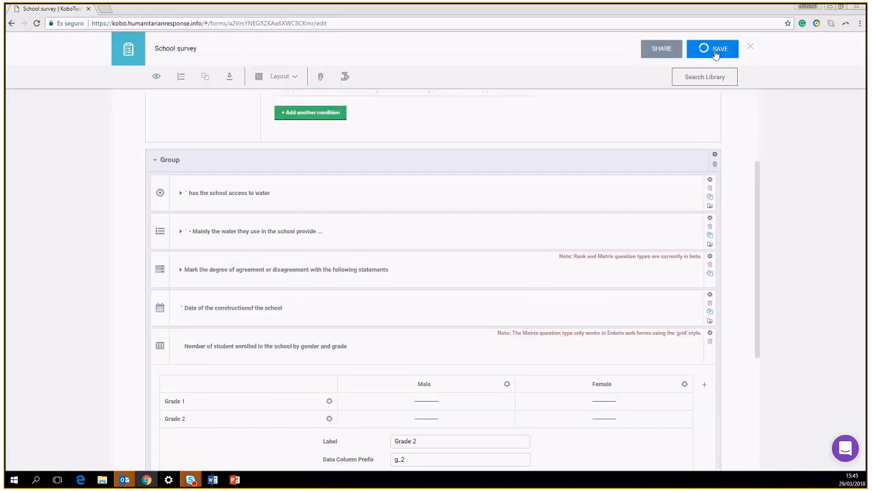
{"action": "left_click", "coordinate": [750, 49]}
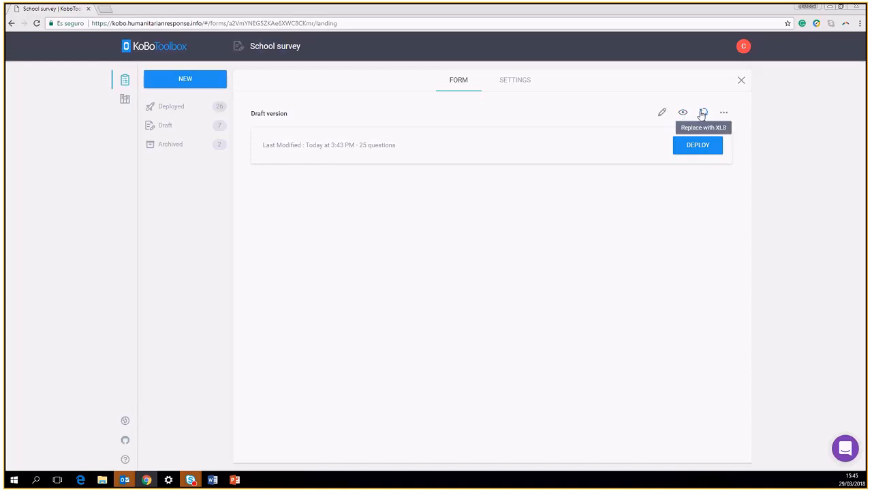
{"action": "left_click", "coordinate": [724, 113]}
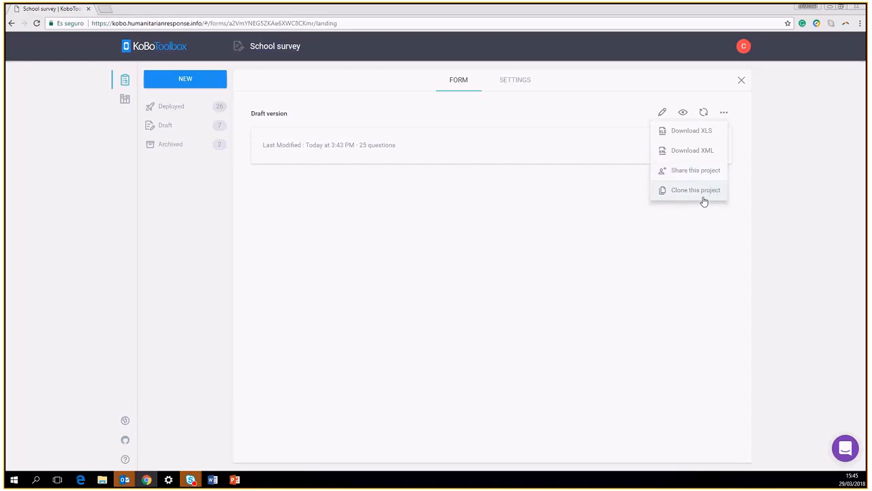
{"action": "left_click", "coordinate": [703, 146]}
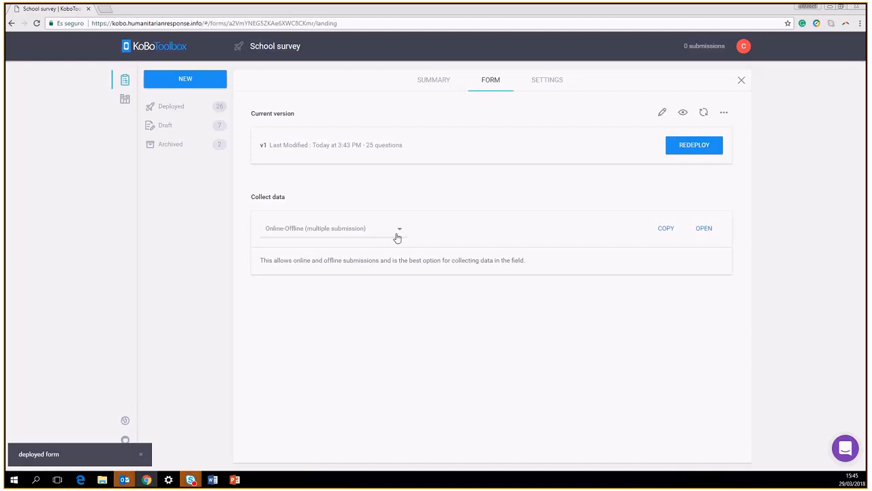
Open the live web form in a new tab and copy its Online-Offline (multiple submission) link
{"action": "left_click", "coordinate": [704, 230]}
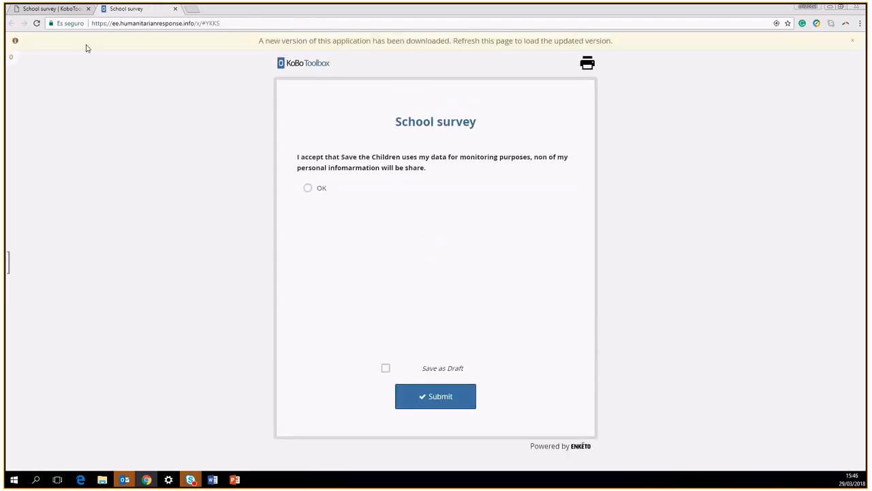
{"action": "left_click", "coordinate": [61, 12]}
{"action": "left_click", "coordinate": [665, 229]}
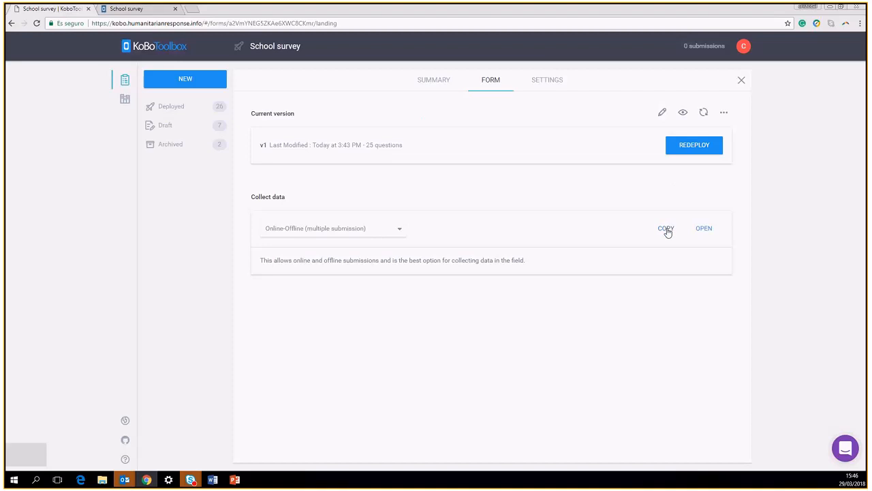
{"action": "left_click", "coordinate": [398, 232]}
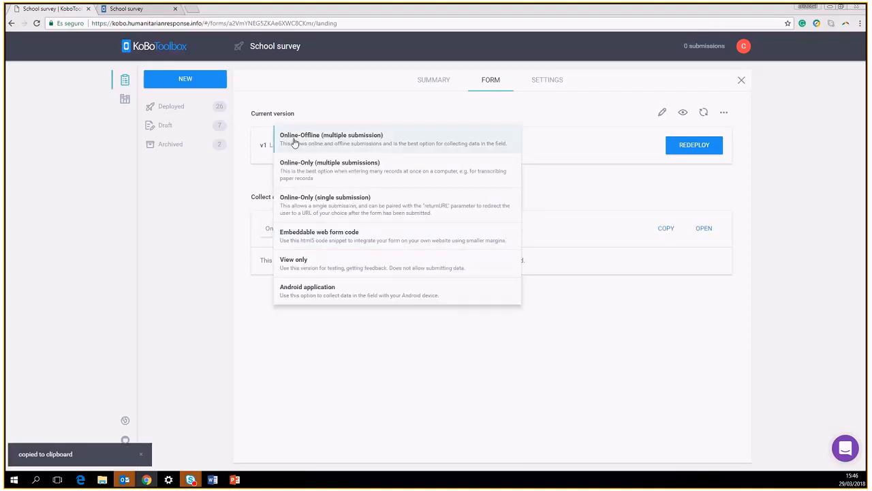
{"action": "left_click", "coordinate": [354, 145]}
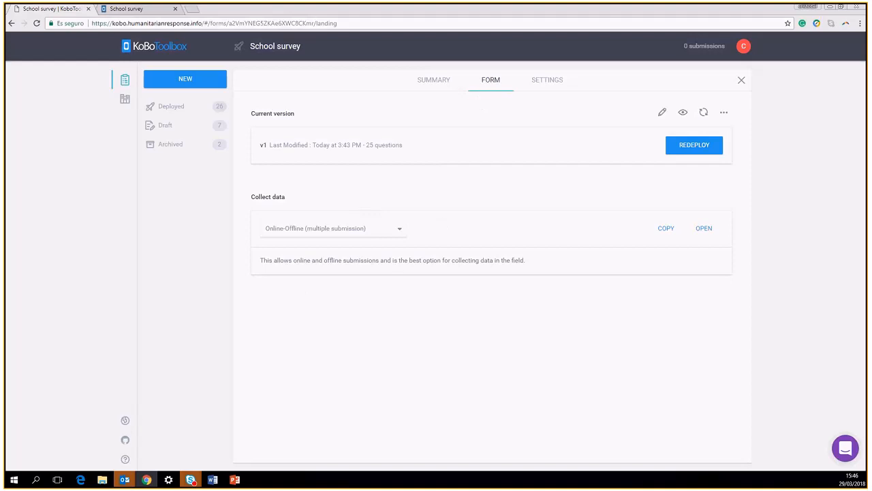
Maximize PowerPoint and start the slide show on slide 3, 'The system and how it works'
{"action": "left_click", "coordinate": [235, 479]}
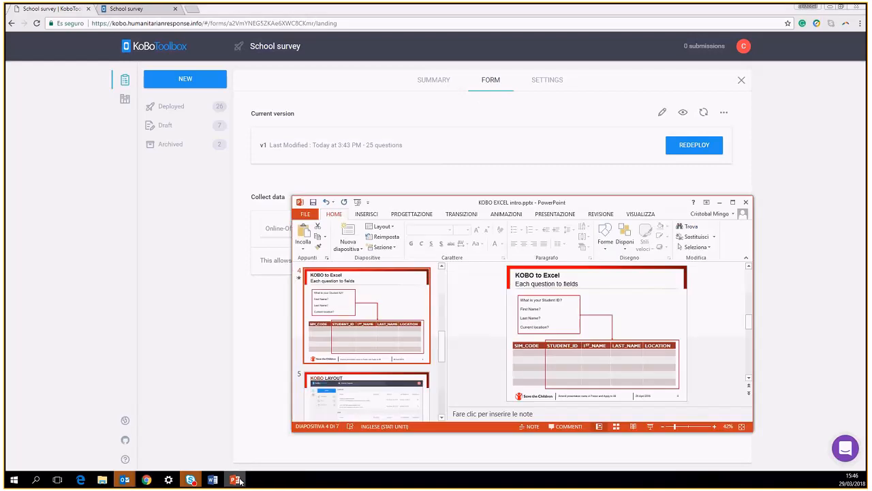
{"action": "left_click", "coordinate": [733, 201]}
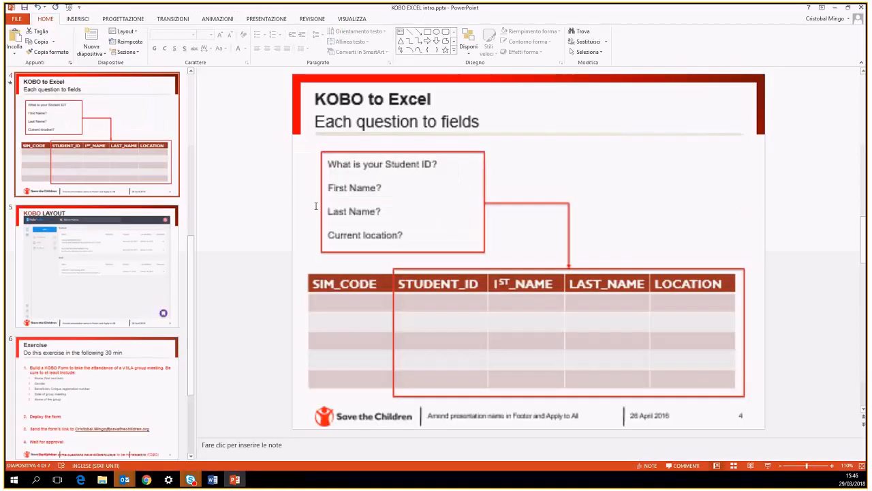
{"action": "scroll", "coordinate": [317, 206], "scroll_direction": "up", "scroll_amount": 1}
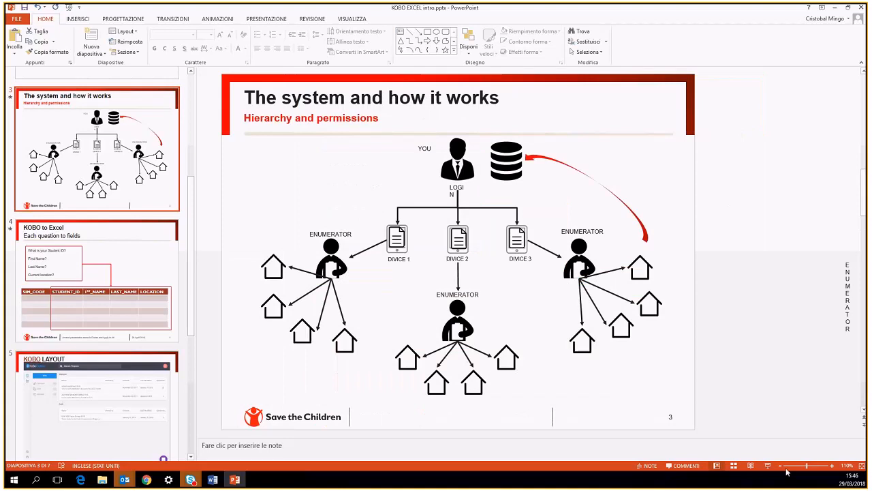
{"action": "left_click", "coordinate": [768, 465]}
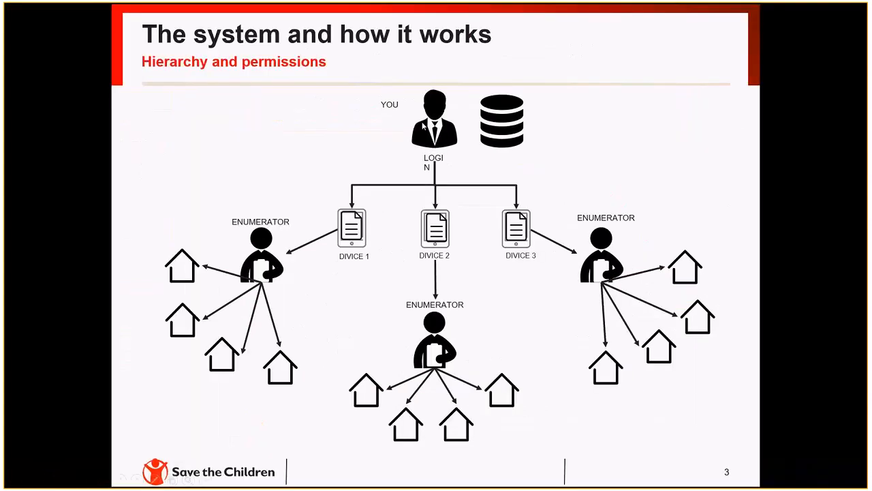
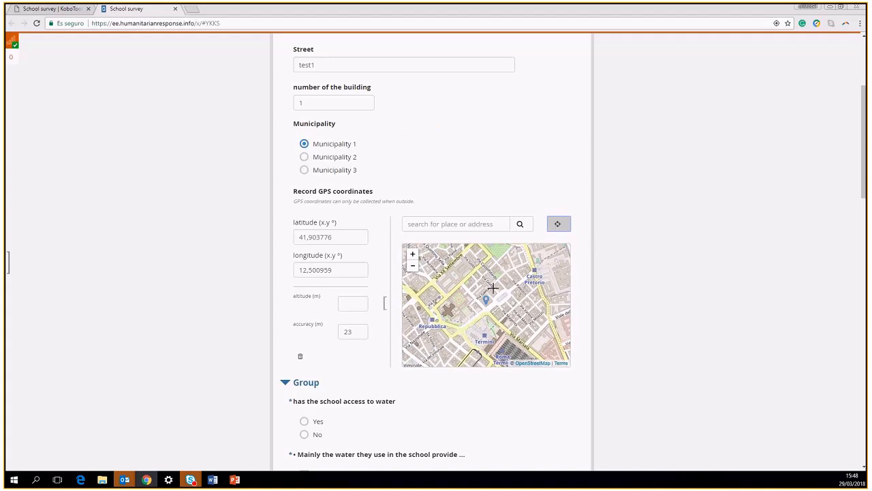
Answer Yes to school water access and mark Piped as the water source
{"action": "scroll", "coordinate": [308, 372], "scroll_direction": "down", "scroll_amount": 2}
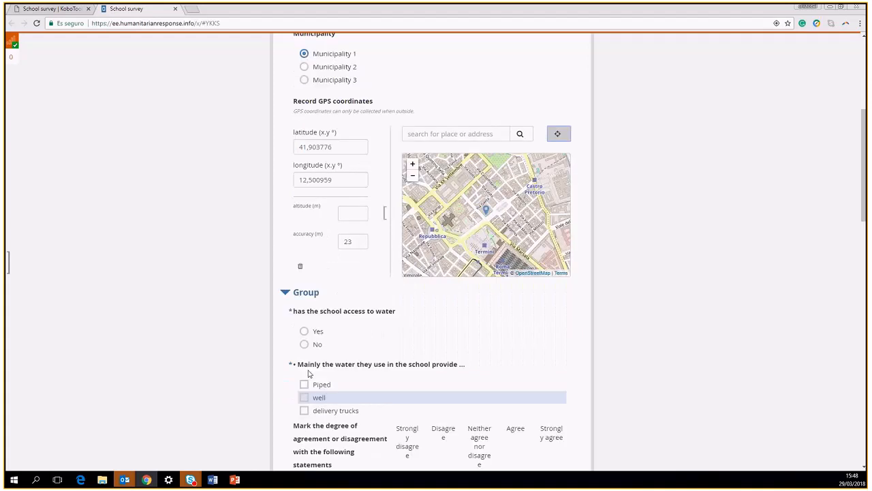
{"action": "left_click", "coordinate": [303, 332]}
{"action": "scroll", "coordinate": [306, 386], "scroll_direction": "down", "scroll_amount": 2}
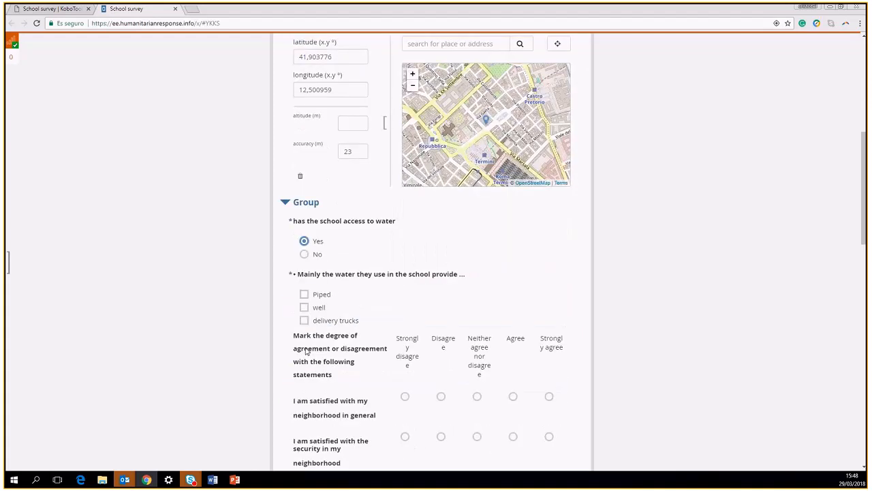
{"action": "left_click", "coordinate": [304, 294]}
Agree with all five neighborhood statements: general, security, cleanliness, neighbors, public spaces
{"action": "scroll", "coordinate": [397, 344], "scroll_direction": "down", "scroll_amount": 2}
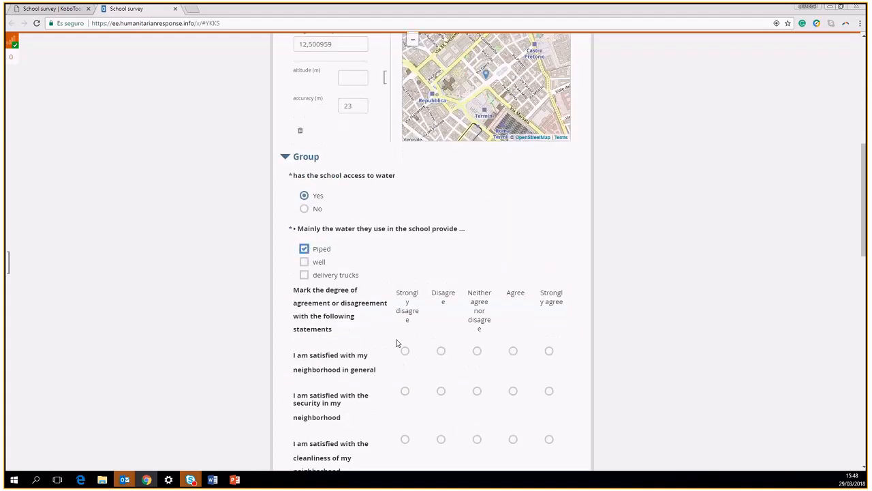
{"action": "left_click", "coordinate": [513, 308]}
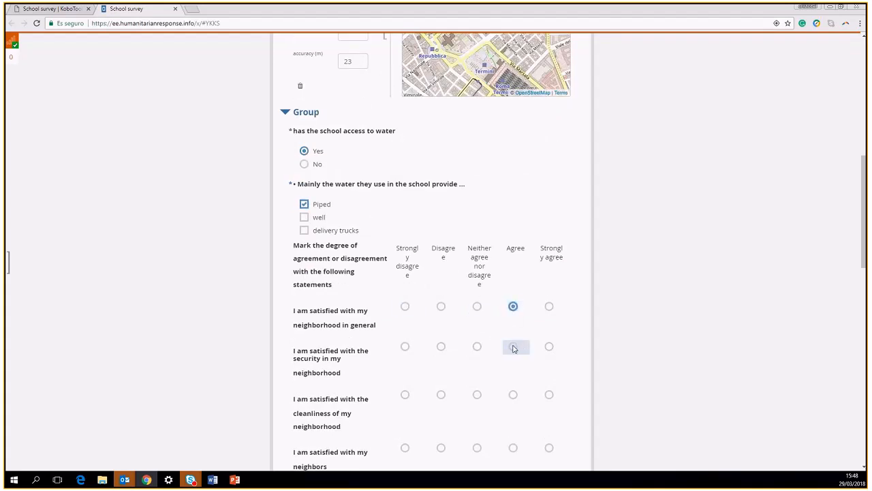
{"action": "left_click", "coordinate": [513, 347]}
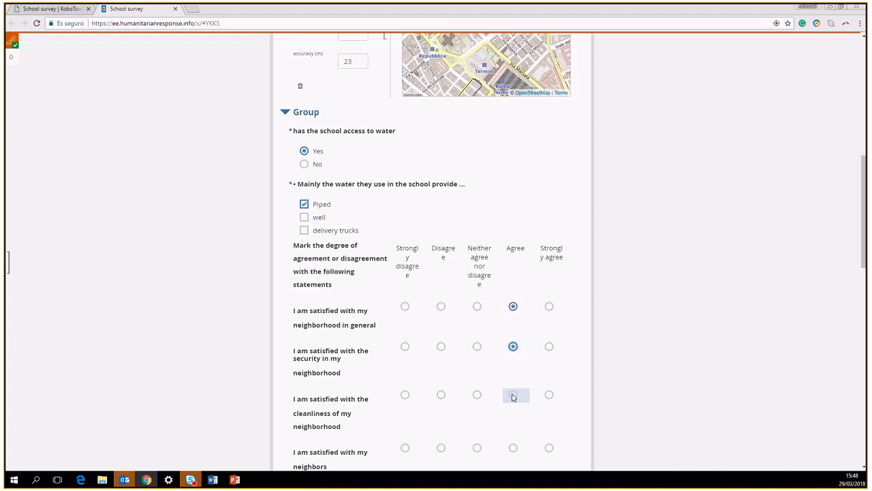
{"action": "left_click", "coordinate": [514, 396]}
{"action": "scroll", "coordinate": [511, 422], "scroll_direction": "down", "scroll_amount": 1}
{"action": "left_click", "coordinate": [512, 359]}
{"action": "left_click", "coordinate": [513, 397]}
{"action": "scroll", "coordinate": [372, 366], "scroll_direction": "down", "scroll_amount": 2}
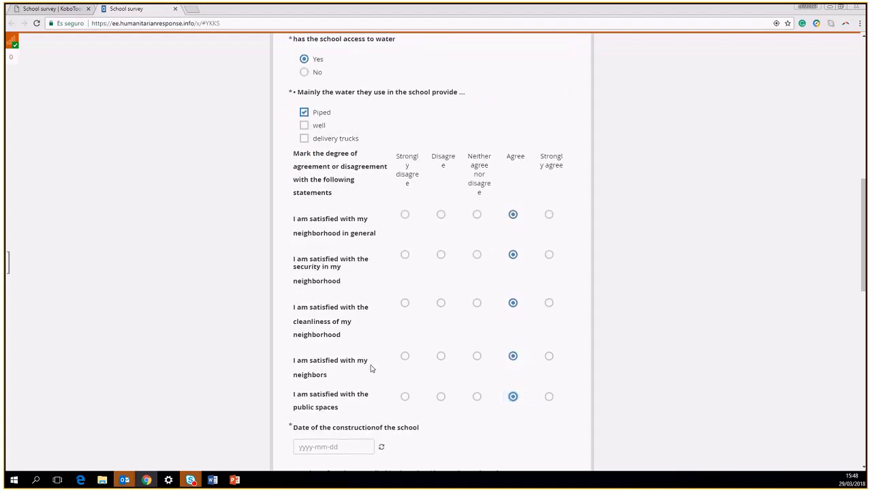
Set the construction date to 7 March 1922 using the calendar picker
{"action": "left_click", "coordinate": [363, 312]}
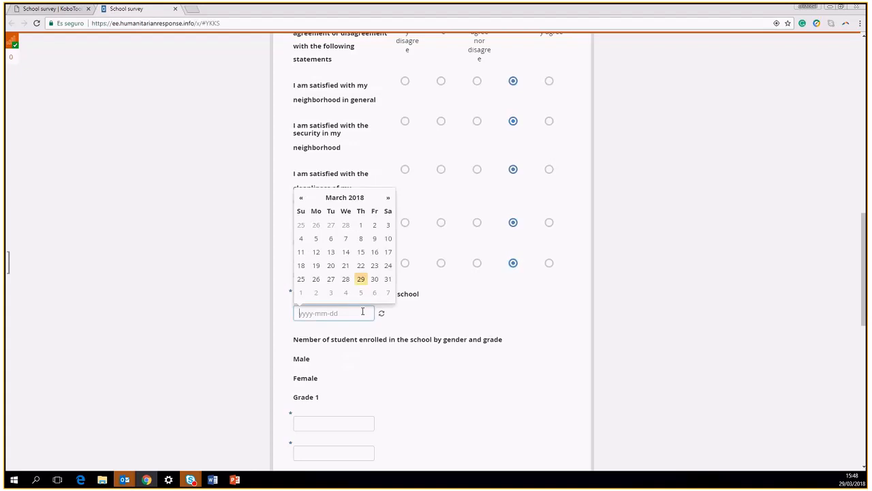
{"action": "left_click", "coordinate": [344, 203]}
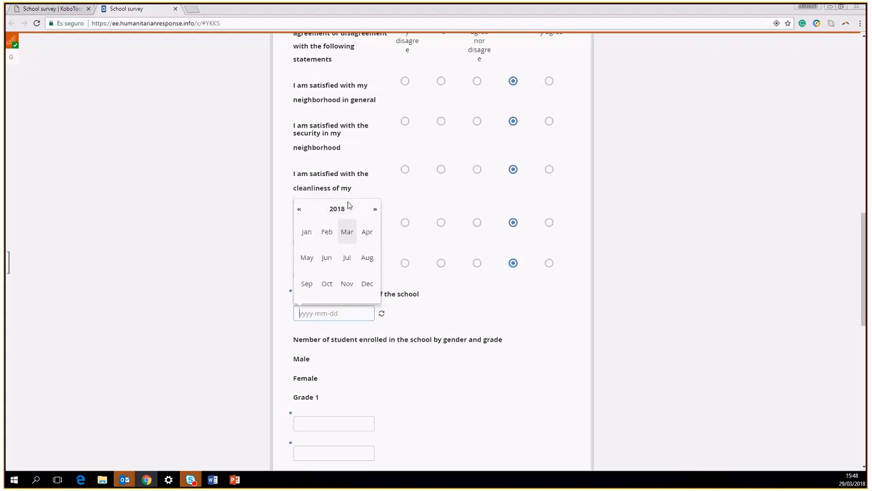
{"action": "left_click", "coordinate": [340, 211]}
{"action": "left_click", "coordinate": [340, 211]}
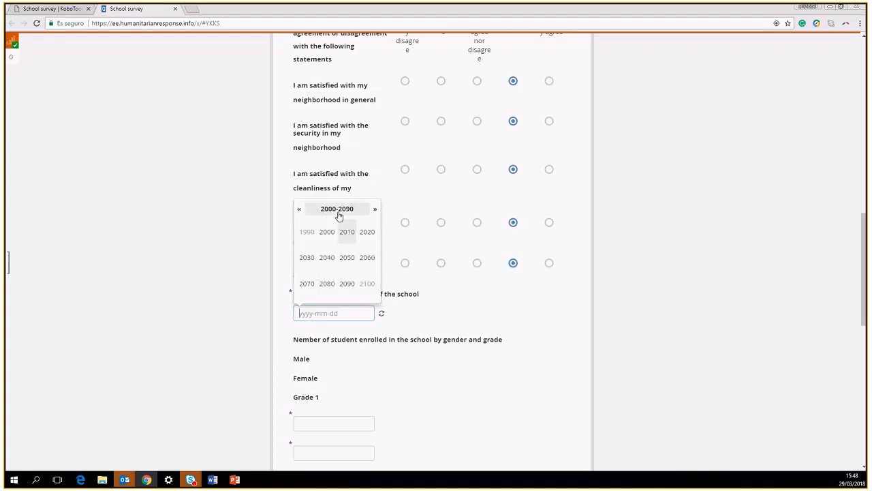
{"action": "left_click", "coordinate": [341, 211]}
{"action": "left_click", "coordinate": [306, 233]}
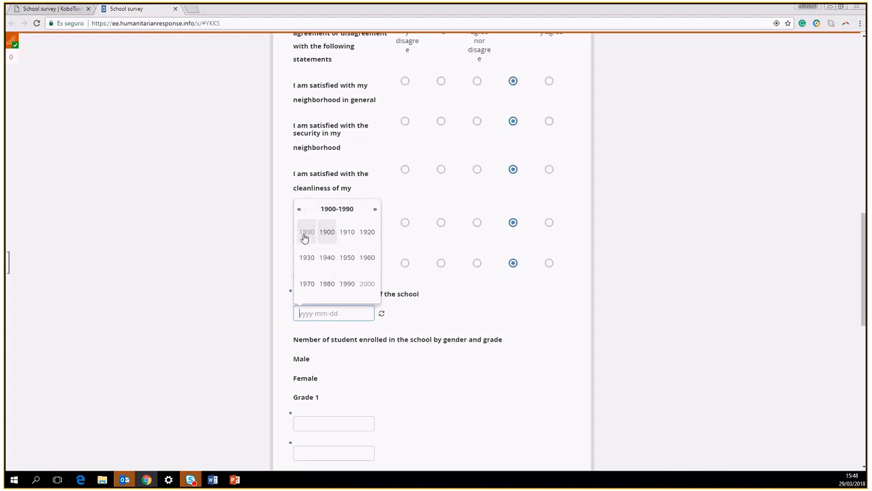
{"action": "left_click", "coordinate": [366, 235]}
{"action": "left_click", "coordinate": [367, 238]}
{"action": "left_click", "coordinate": [347, 235]}
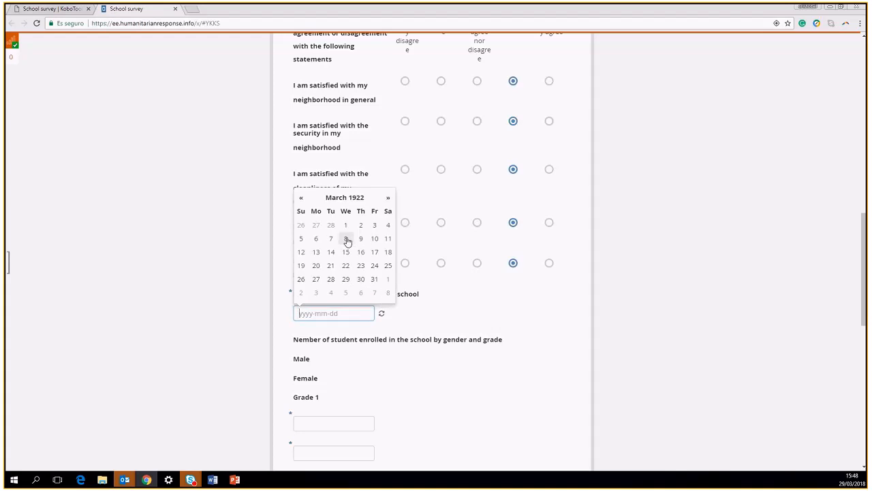
{"action": "left_click", "coordinate": [329, 240]}
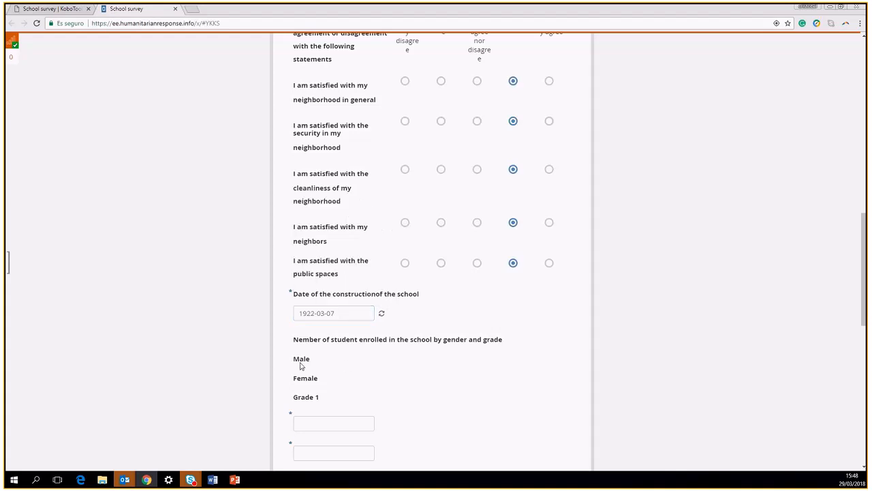
Enter student counts of 100 and 100 for Grade 1 and 120 and 120 for Grade 2
{"action": "scroll", "coordinate": [303, 365], "scroll_direction": "down", "scroll_amount": 2}
{"action": "left_click", "coordinate": [317, 290]}
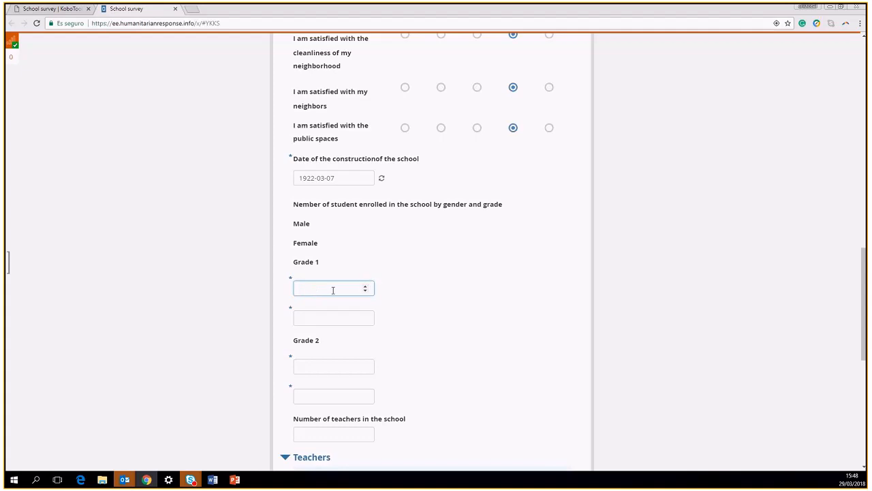
{"action": "type", "text": "300"}
{"action": "key", "text": "BackSpace"}
{"action": "key", "text": "BackSpace"}
{"action": "type", "text": "100"}
{"action": "left_click", "coordinate": [315, 315]}
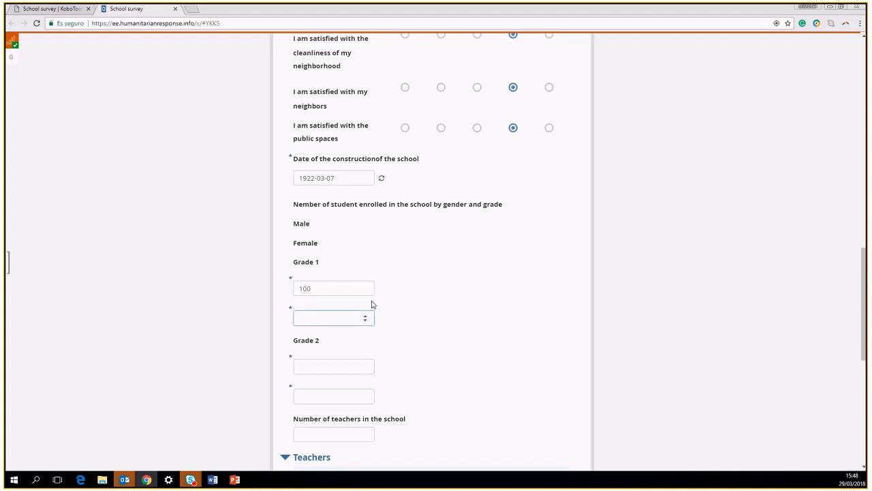
{"action": "type", "text": "100"}
{"action": "left_click", "coordinate": [321, 366]}
{"action": "type", "text": "120"}
{"action": "left_click", "coordinate": [313, 395]}
{"action": "type", "text": "120"}
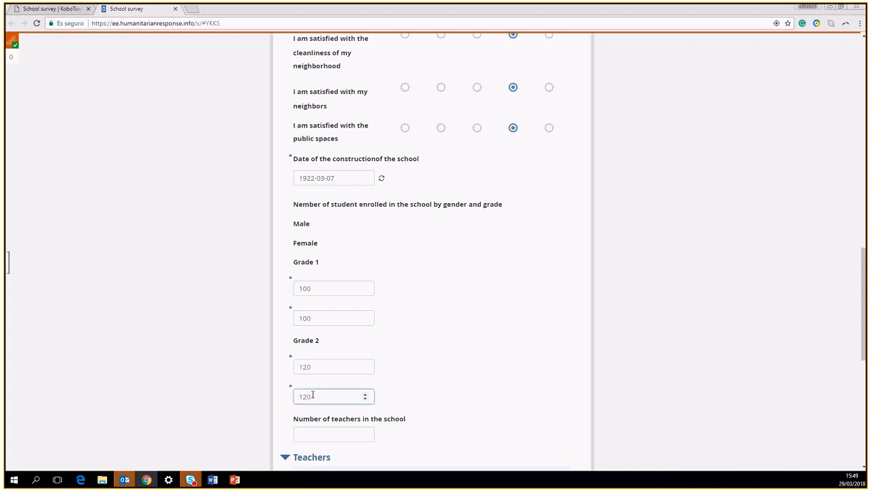
Set the number of teachers to 5
{"action": "left_click", "coordinate": [339, 434]}
{"action": "type", "text": "-3"}
{"action": "scroll", "coordinate": [343, 434], "scroll_direction": "up", "scroll_amount": 3}
{"action": "scroll", "coordinate": [343, 433], "scroll_direction": "up", "scroll_amount": 4}
{"action": "scroll", "coordinate": [527, 395], "scroll_direction": "down", "scroll_amount": 4}
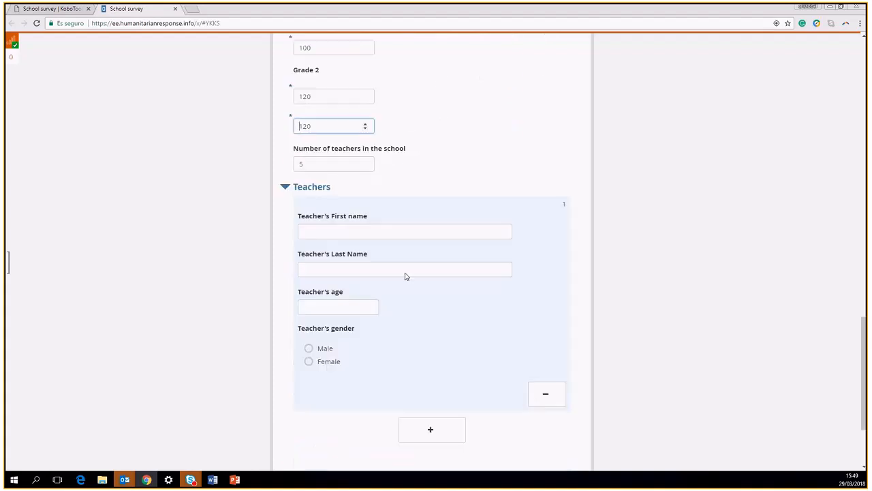
Fill in the first teacher's first and last name, age 28, and gender Male
{"action": "left_click", "coordinate": [358, 230]}
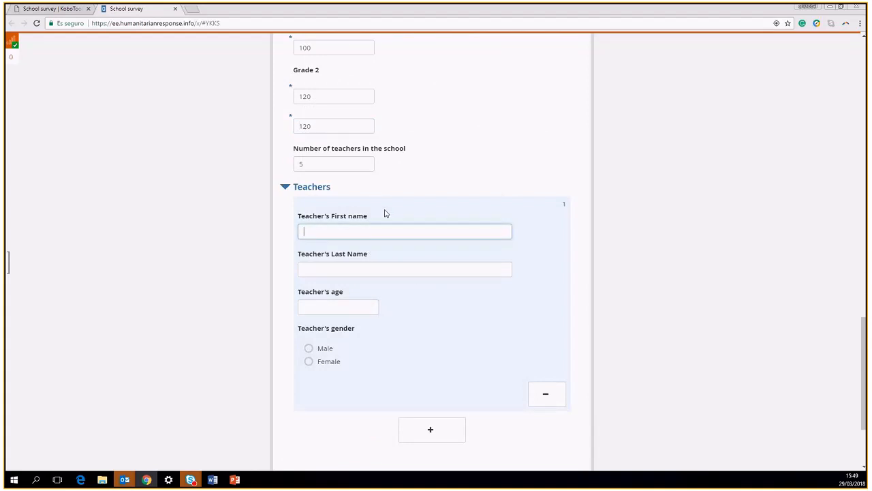
{"action": "type", "text": "cris"}
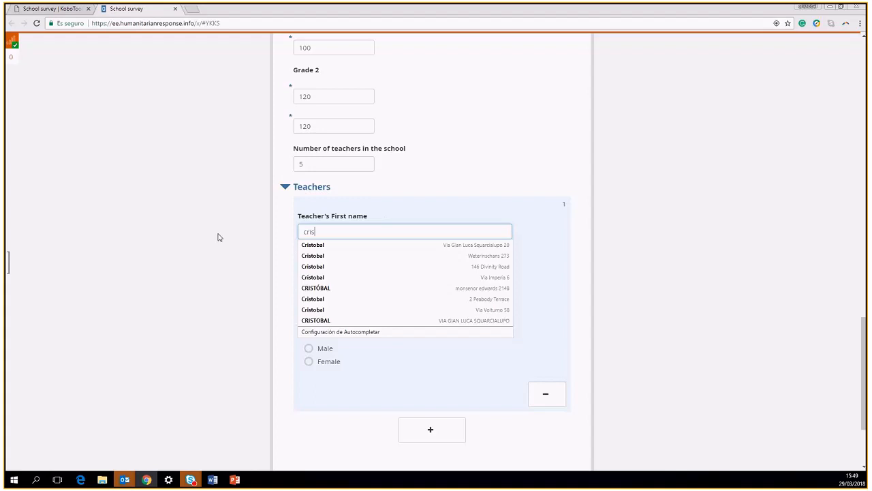
{"action": "left_click", "coordinate": [308, 265]}
{"action": "type", "text": "lot"}
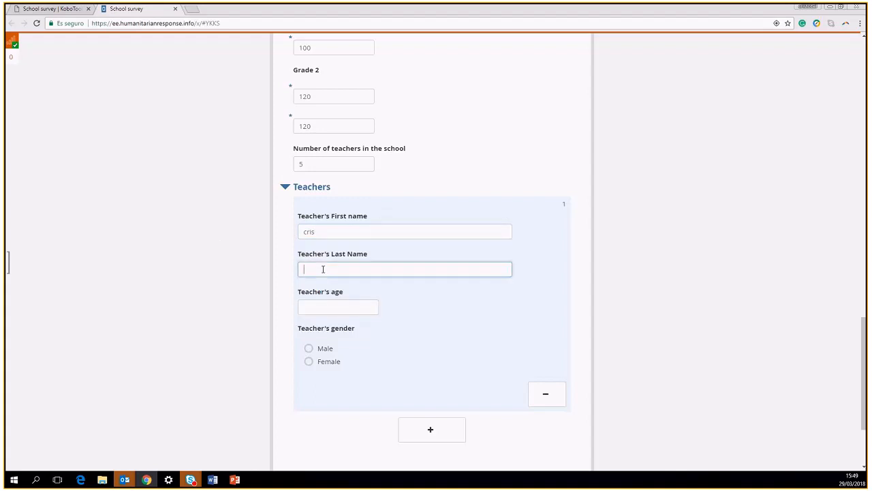
{"action": "left_click", "coordinate": [323, 302]}
{"action": "left_click", "coordinate": [369, 306]}
{"action": "key", "text": "BackSpace"}
{"action": "type", "text": "27"}
{"action": "left_click", "coordinate": [369, 305]}
{"action": "left_click", "coordinate": [309, 348]}
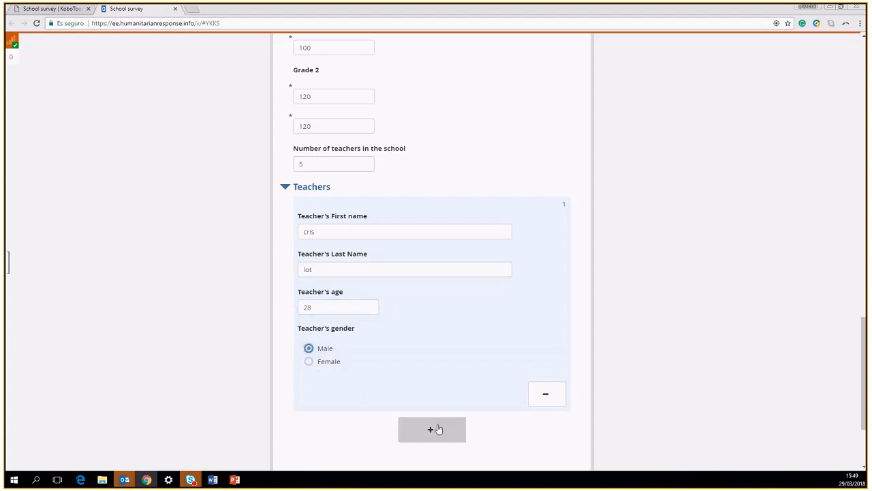
Add a second teacher entry and change the number of teachers to 2
{"action": "left_click", "coordinate": [434, 430]}
{"action": "scroll", "coordinate": [420, 286], "scroll_direction": "down", "scroll_amount": 2}
{"action": "scroll", "coordinate": [421, 286], "scroll_direction": "up", "scroll_amount": 2}
{"action": "left_click", "coordinate": [318, 164]}
{"action": "left_click_drag", "start_coordinate": [318, 164], "coordinate": [282, 172]}
{"action": "type", "text": "2"}
{"action": "left_click", "coordinate": [448, 199]}
{"action": "scroll", "coordinate": [447, 199], "scroll_direction": "down", "scroll_amount": 1}
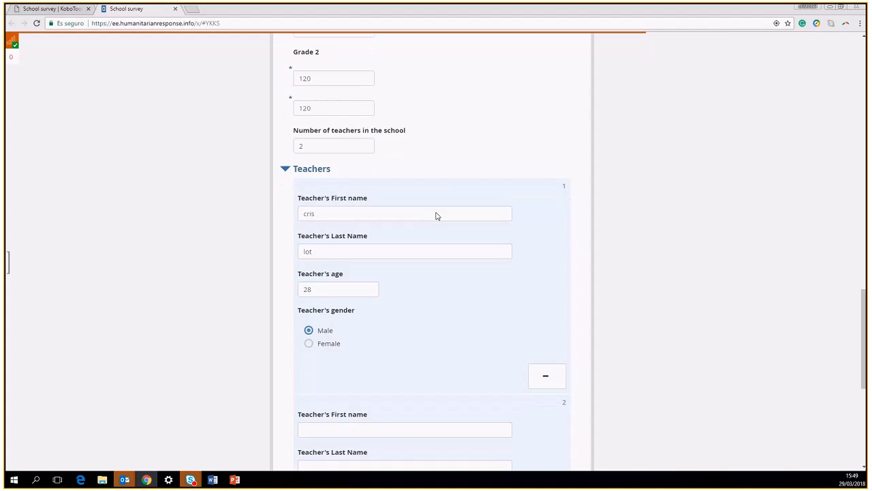
{"action": "scroll", "coordinate": [436, 216], "scroll_direction": "down", "scroll_amount": 4}
Fill in the second teacher's first and last name, age 29, and gender Female
{"action": "left_click", "coordinate": [336, 131]}
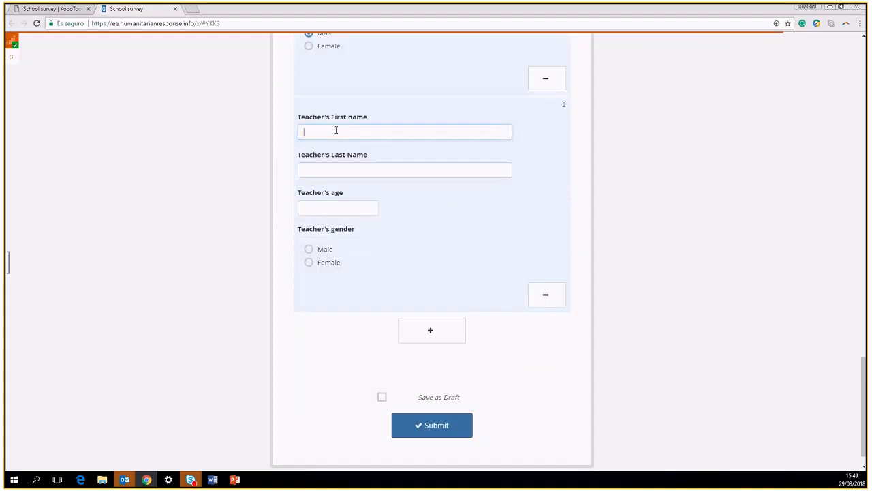
{"action": "type", "text": "fl"}
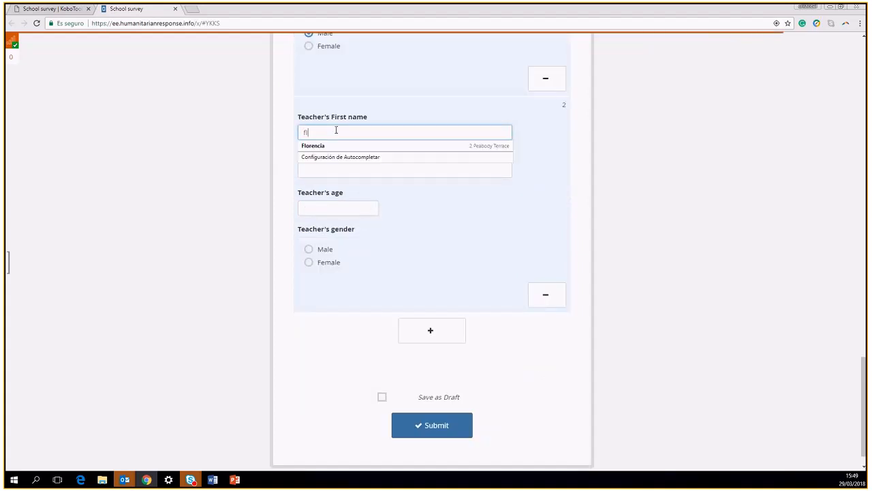
{"action": "left_click", "coordinate": [338, 173]}
{"action": "type", "text": "ming"}
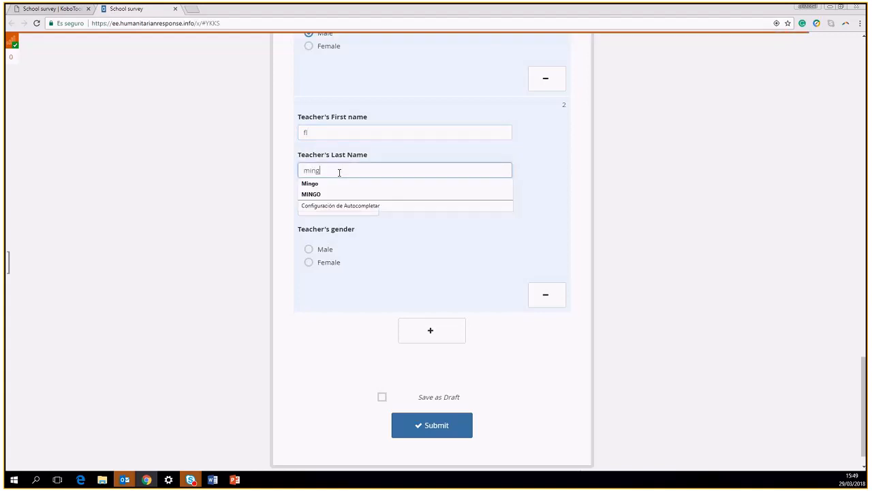
{"action": "left_click", "coordinate": [320, 134]}
{"action": "type", "text": "or"}
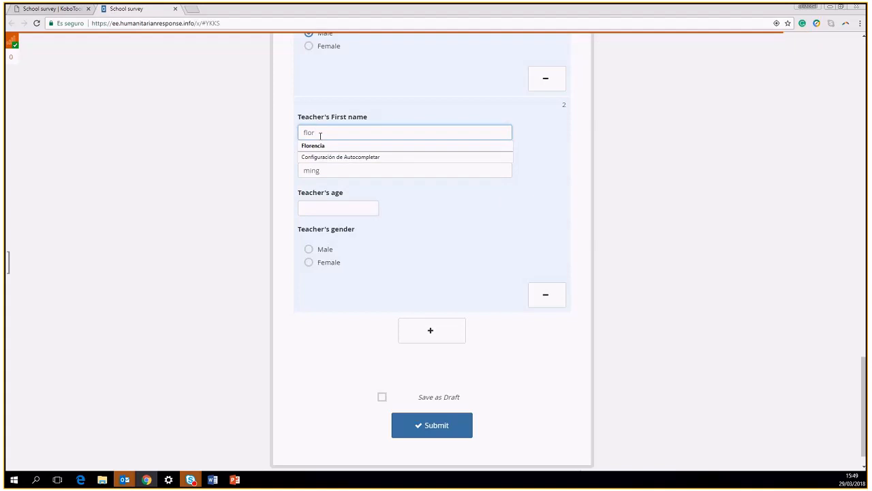
{"action": "left_click", "coordinate": [276, 173]}
{"action": "left_click", "coordinate": [327, 208]}
{"action": "left_click", "coordinate": [369, 207]}
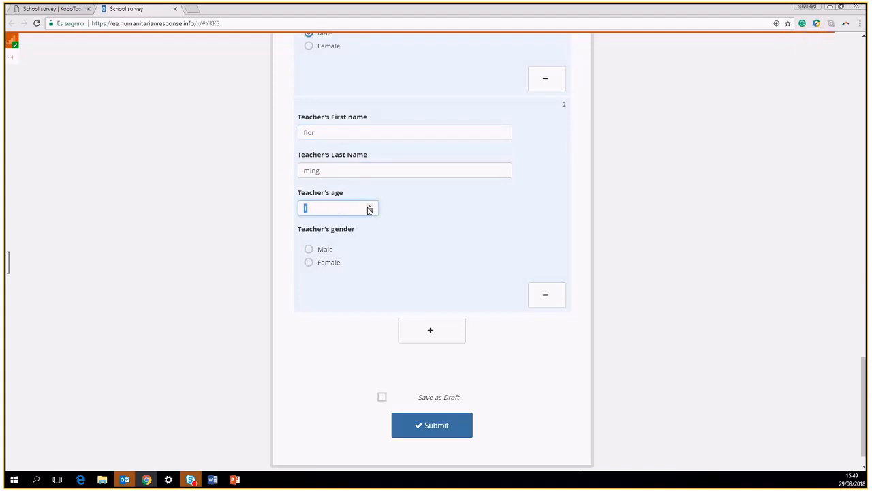
{"action": "type", "text": "29"}
{"action": "left_click", "coordinate": [308, 262]}
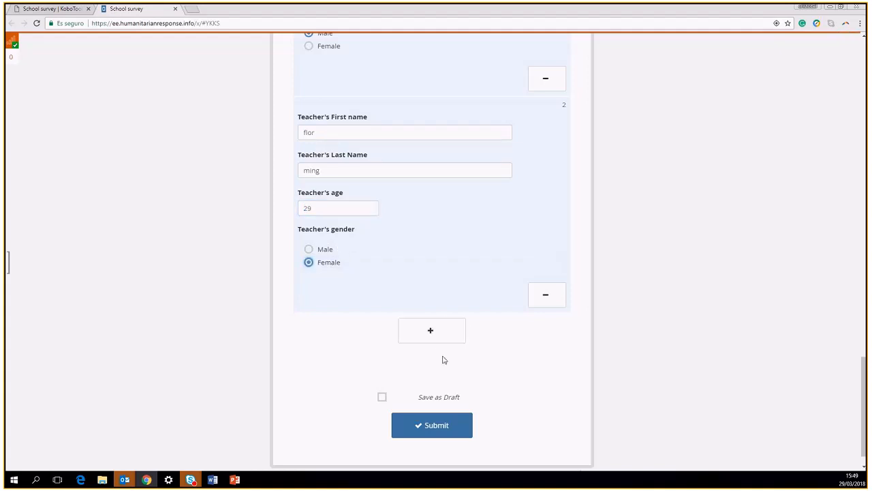
{"action": "scroll", "coordinate": [405, 230], "scroll_direction": "up", "scroll_amount": 2}
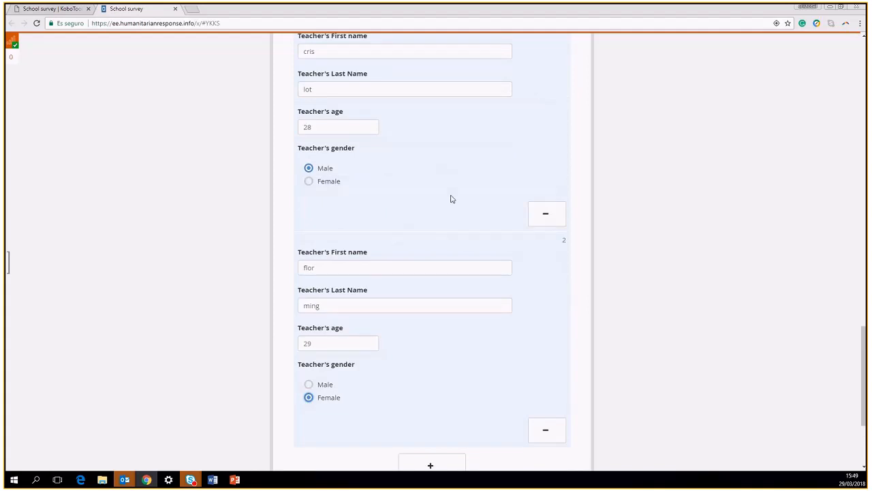
{"action": "scroll", "coordinate": [439, 216], "scroll_direction": "up", "scroll_amount": 1}
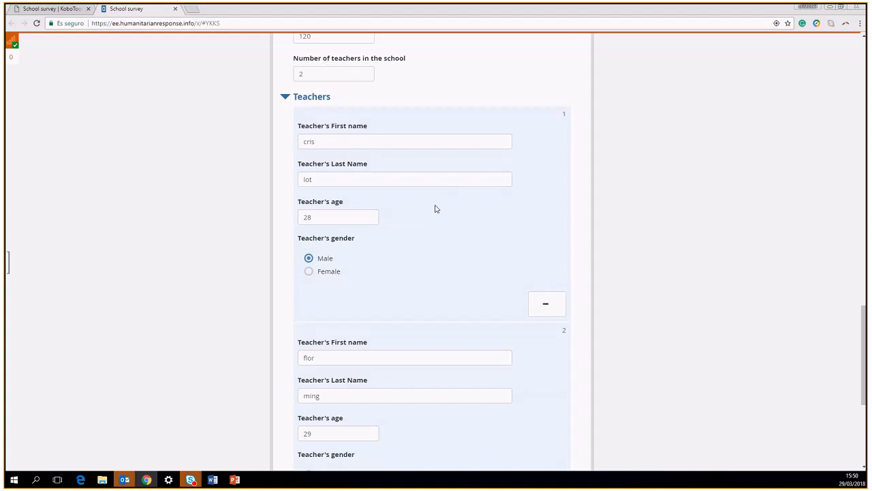
{"action": "scroll", "coordinate": [436, 218], "scroll_direction": "down", "scroll_amount": 4}
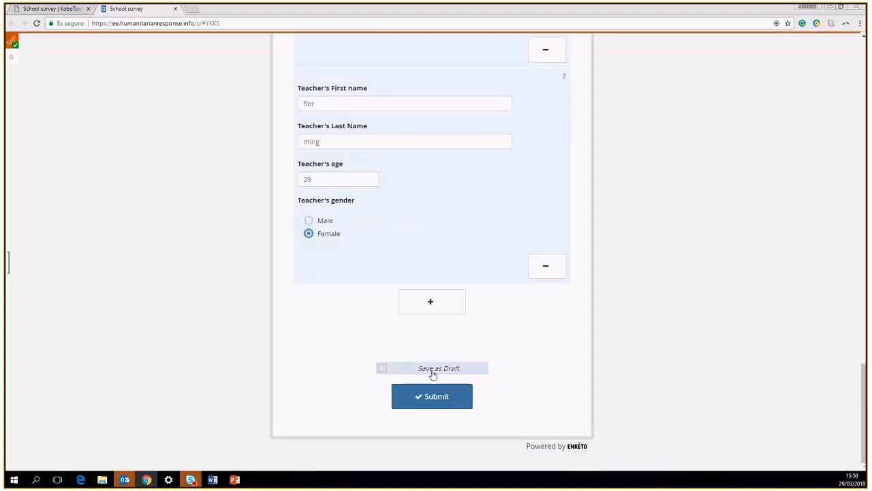
Submit the filled school survey and switch back to the School survey project tab
{"action": "left_click", "coordinate": [432, 400]}
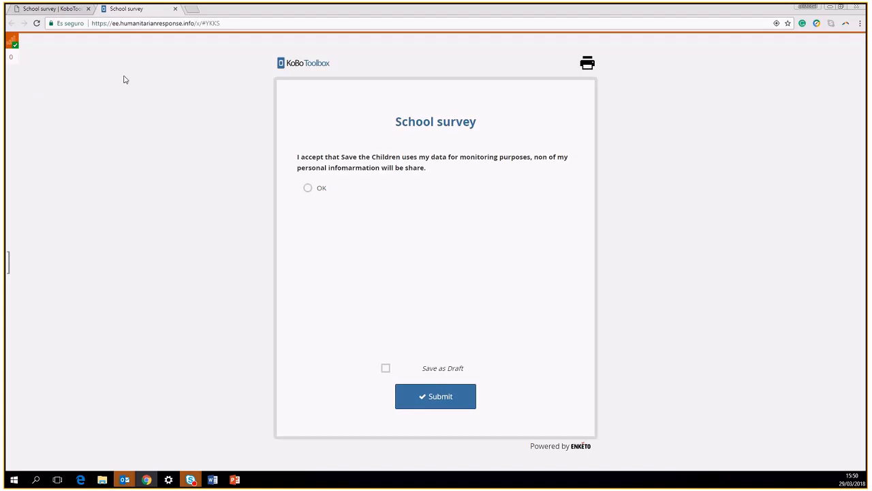
{"action": "left_click", "coordinate": [51, 8]}
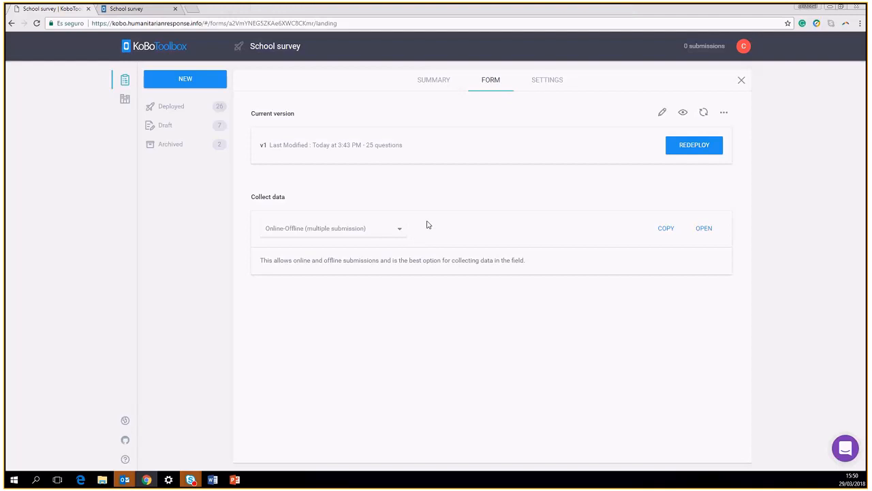
Reload the School survey project to show 1 submission and open its DATA reports
{"action": "left_click", "coordinate": [36, 25]}
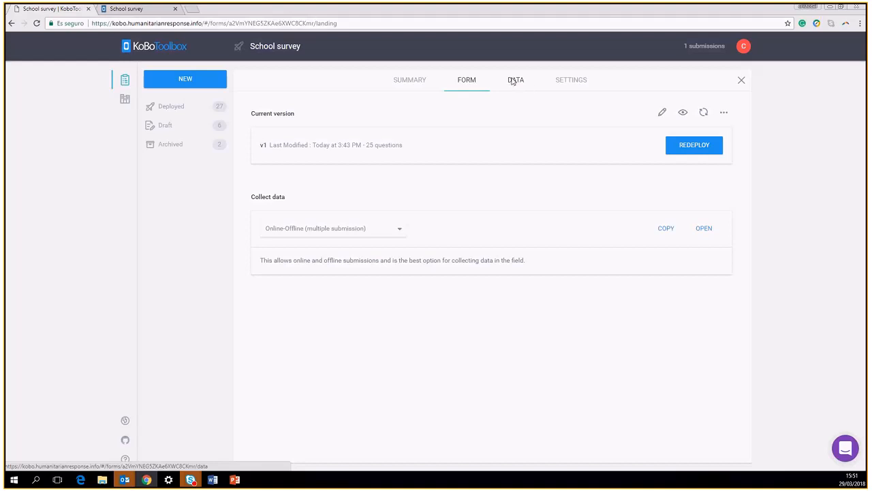
{"action": "left_click", "coordinate": [512, 81]}
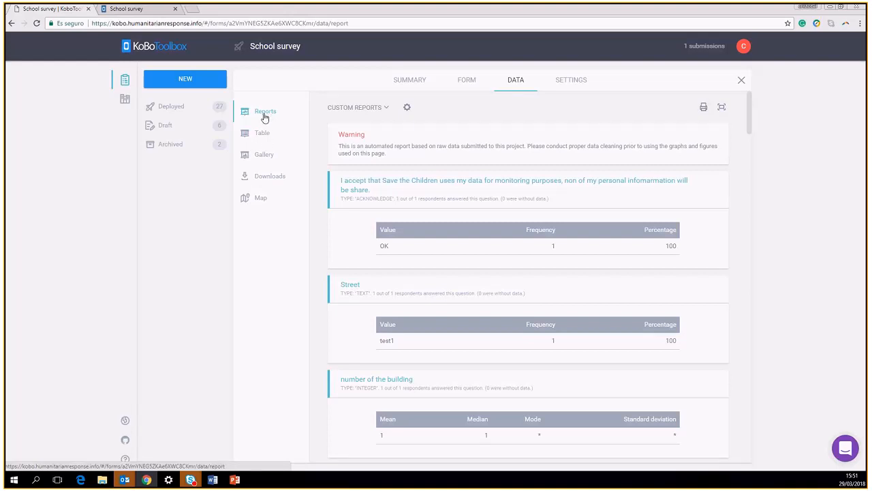
Scroll through the per-question report charts, then switch to the Table view of the submission
{"action": "scroll", "coordinate": [565, 174], "scroll_direction": "down", "scroll_amount": 3}
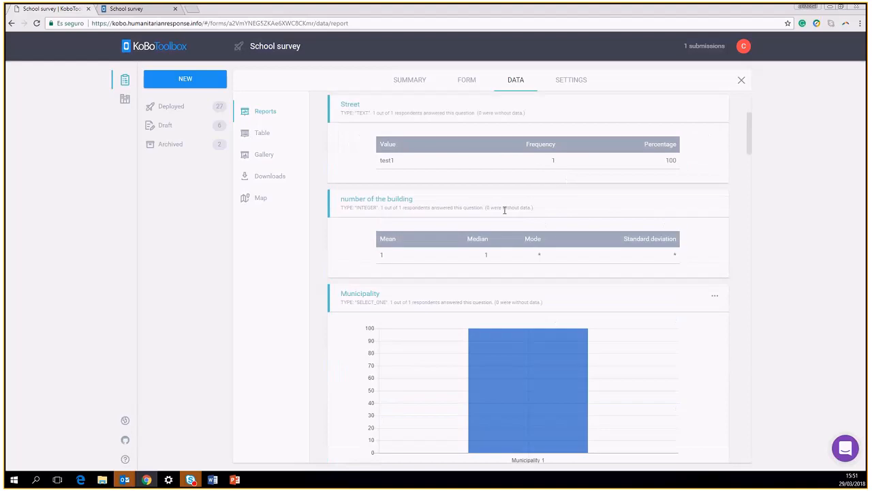
{"action": "scroll", "coordinate": [550, 304], "scroll_direction": "down", "scroll_amount": 2}
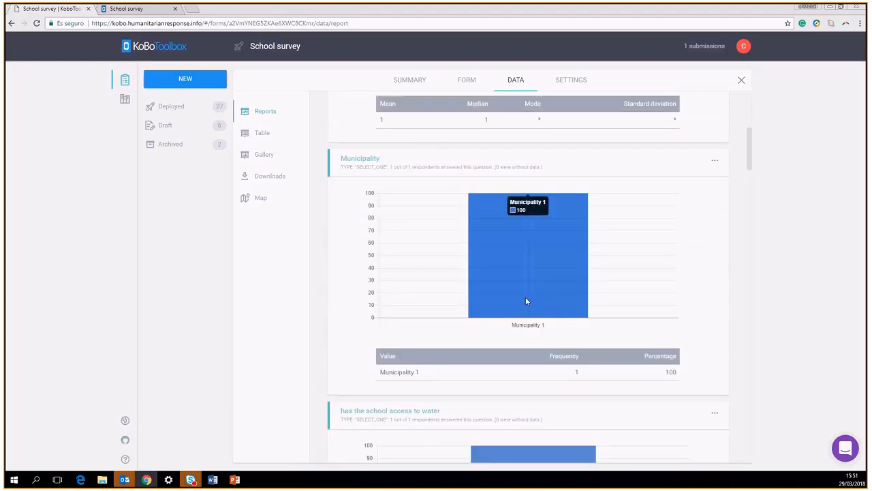
{"action": "scroll", "coordinate": [525, 296], "scroll_direction": "down", "scroll_amount": 3}
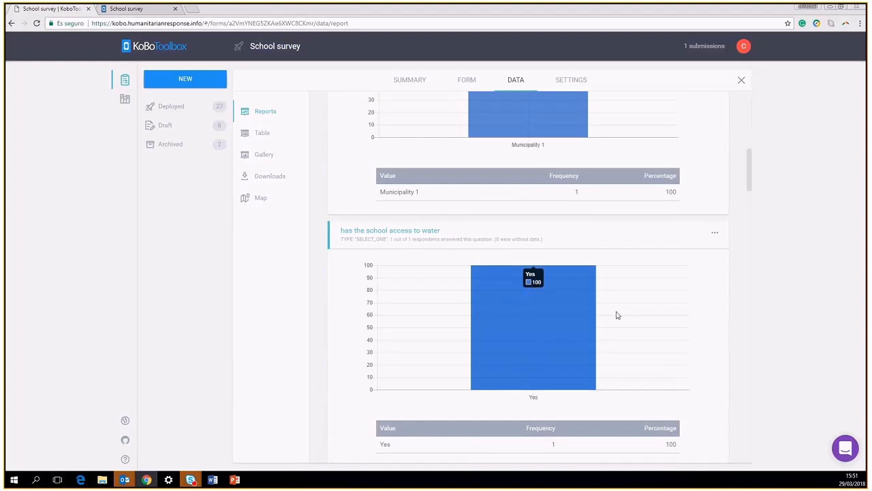
{"action": "scroll", "coordinate": [633, 361], "scroll_direction": "down", "scroll_amount": 1}
{"action": "scroll", "coordinate": [632, 350], "scroll_direction": "down", "scroll_amount": 10}
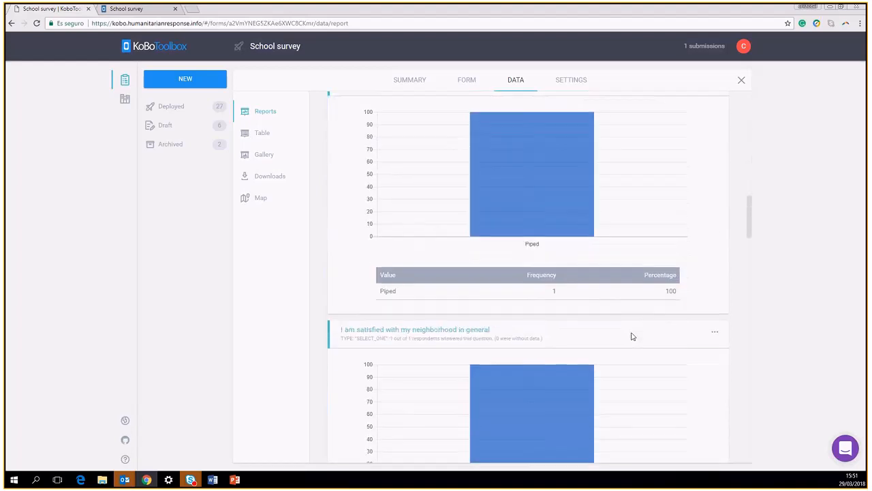
{"action": "left_click", "coordinate": [263, 133]}
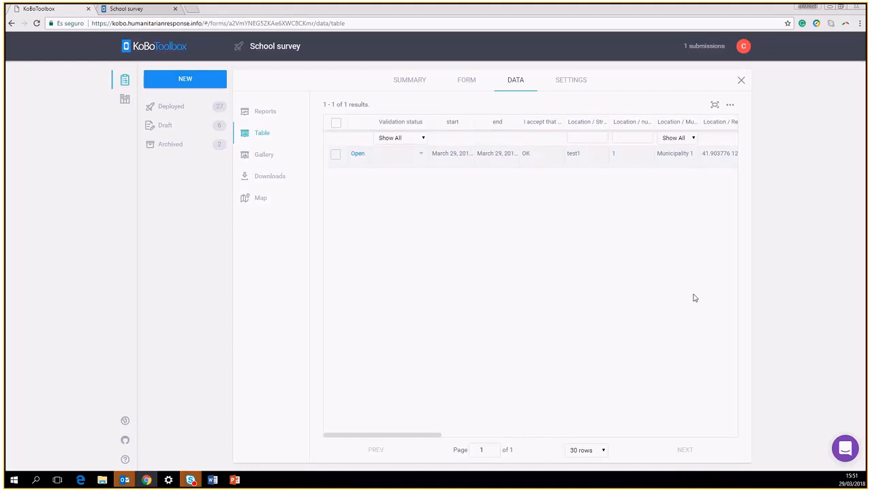
Scroll to the Group columns, widen one to read its header, and open the empty Gallery
{"action": "left_click_drag", "start_coordinate": [401, 435], "coordinate": [613, 438]}
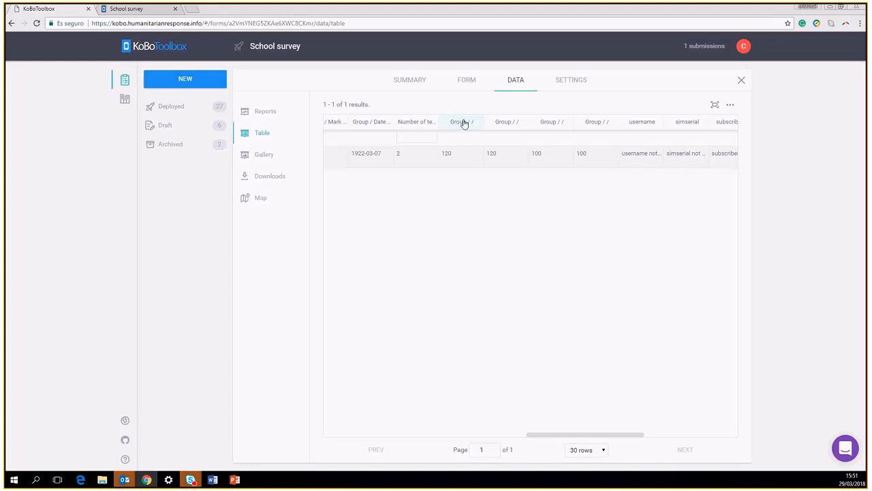
{"action": "mouse_move", "coordinate": [479, 124]}
{"action": "left_mouse_down"}
{"action": "mouse_move", "coordinate": [638, 132]}
{"action": "mouse_move", "coordinate": [497, 125]}
{"action": "left_mouse_up"}
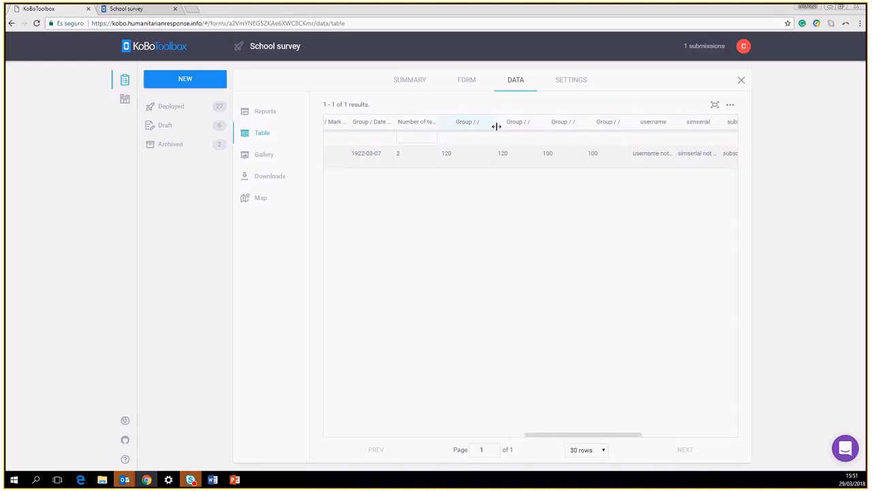
{"action": "left_click", "coordinate": [263, 155]}
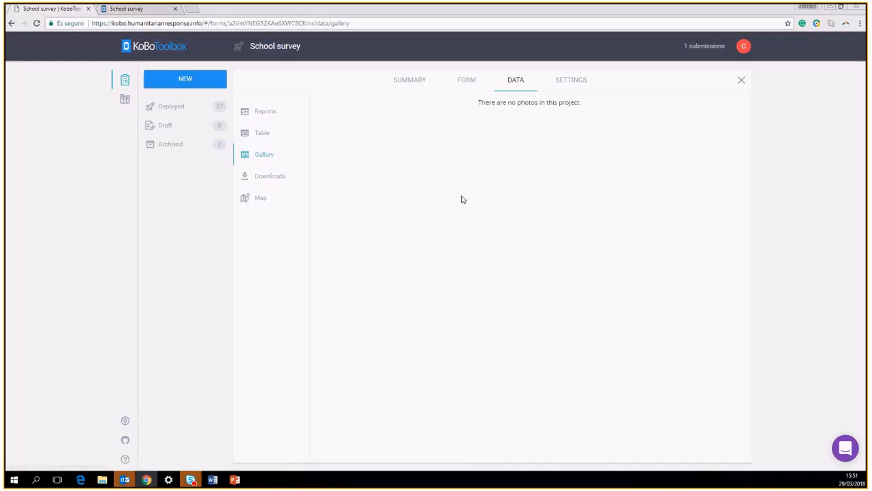
Create an XLS export with XML values and headers, no group names, and download it
{"action": "left_click", "coordinate": [264, 179]}
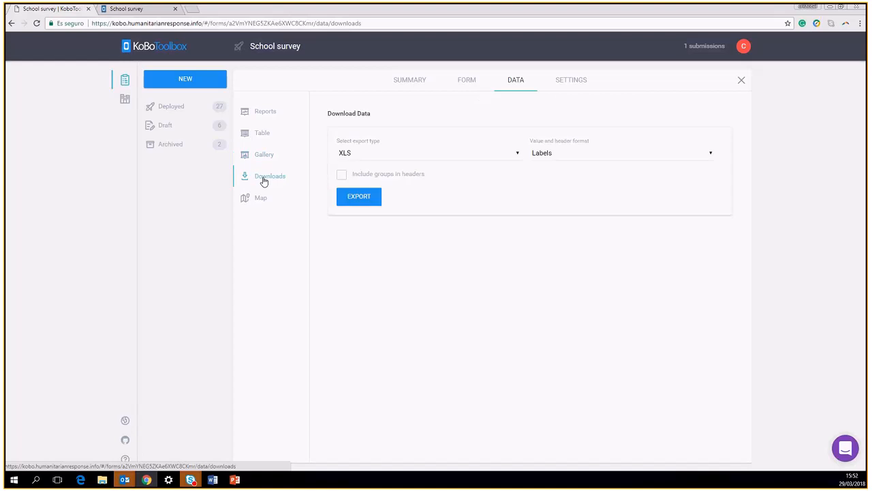
{"action": "left_click", "coordinate": [396, 160]}
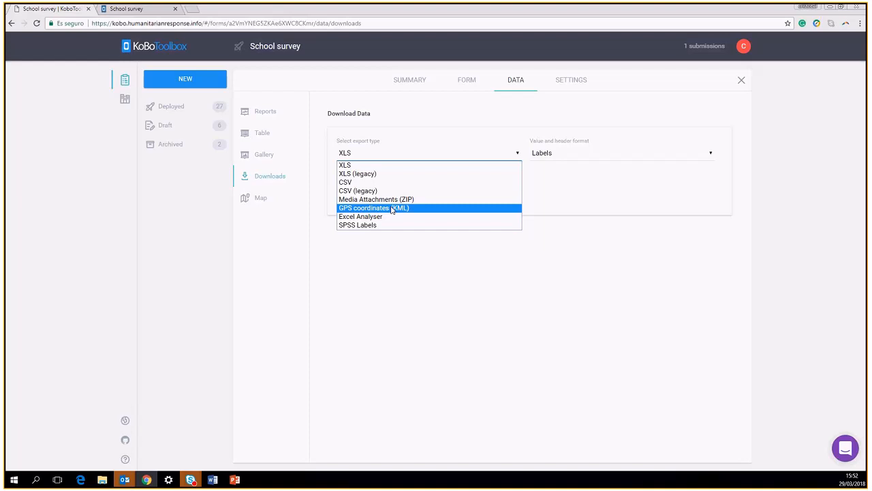
{"action": "left_click", "coordinate": [480, 132]}
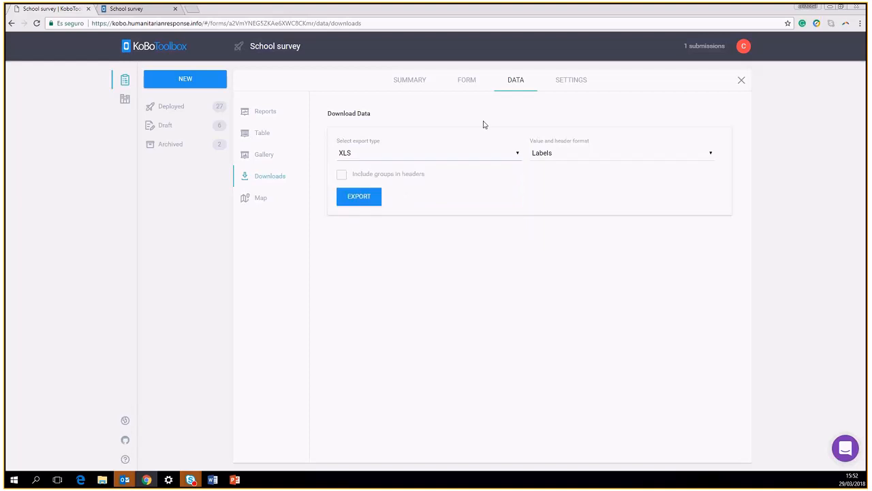
{"action": "left_click", "coordinate": [555, 154]}
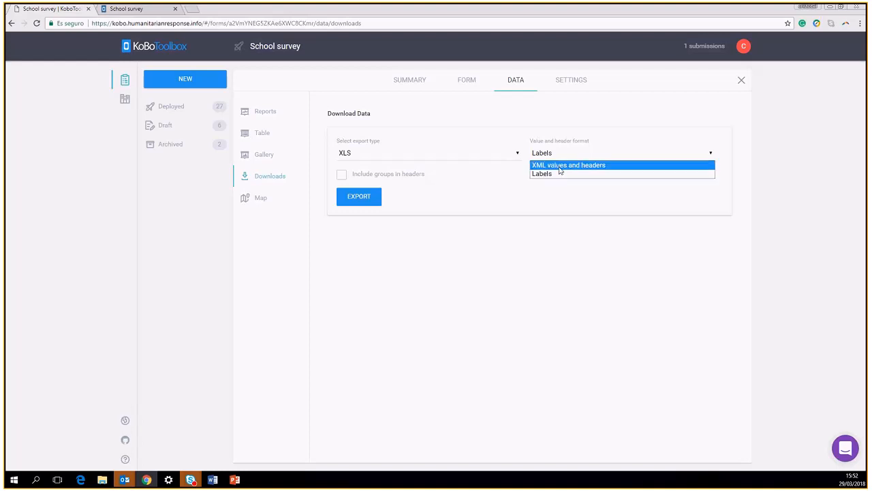
{"action": "left_click", "coordinate": [603, 167]}
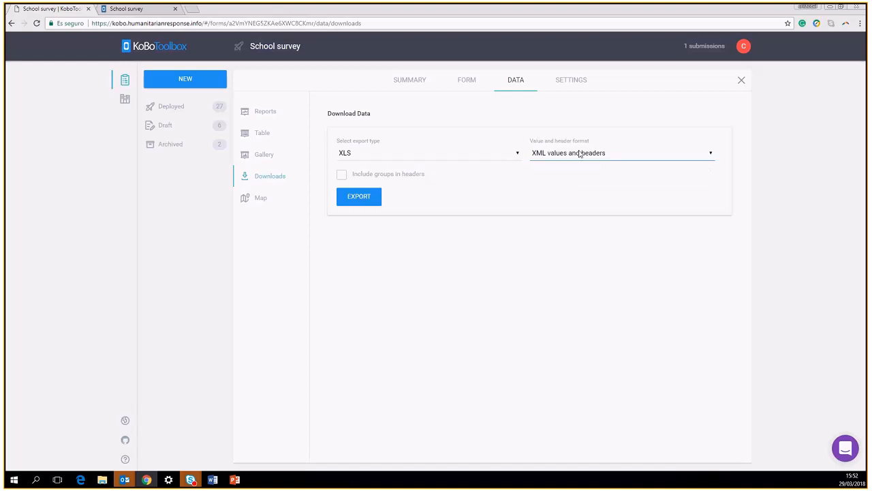
{"action": "left_click", "coordinate": [341, 176]}
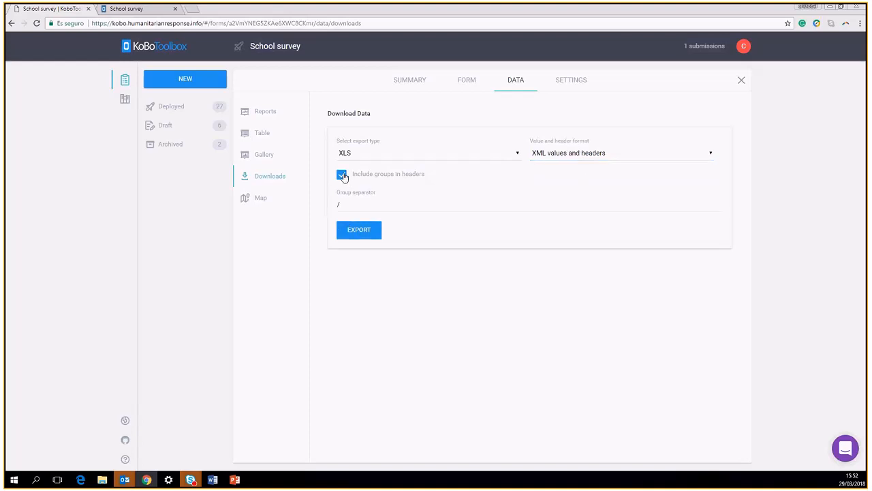
{"action": "left_click", "coordinate": [341, 175]}
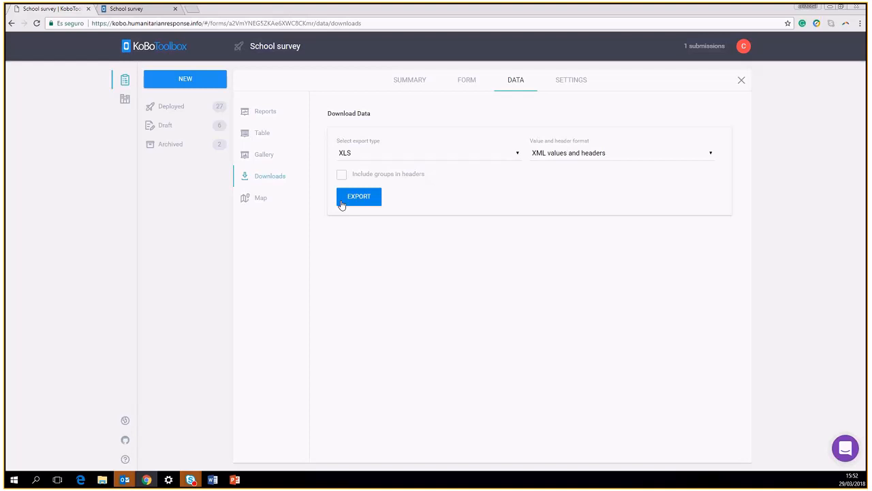
{"action": "left_click", "coordinate": [356, 197]}
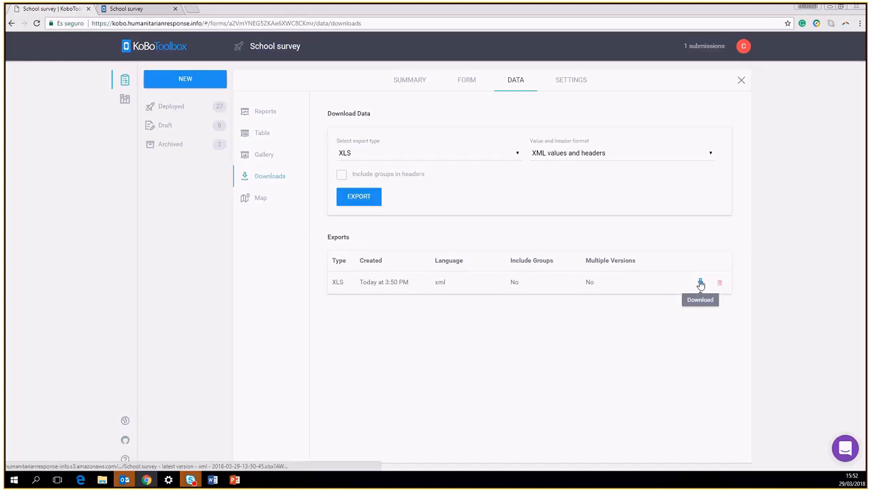
{"action": "left_click", "coordinate": [701, 283]}
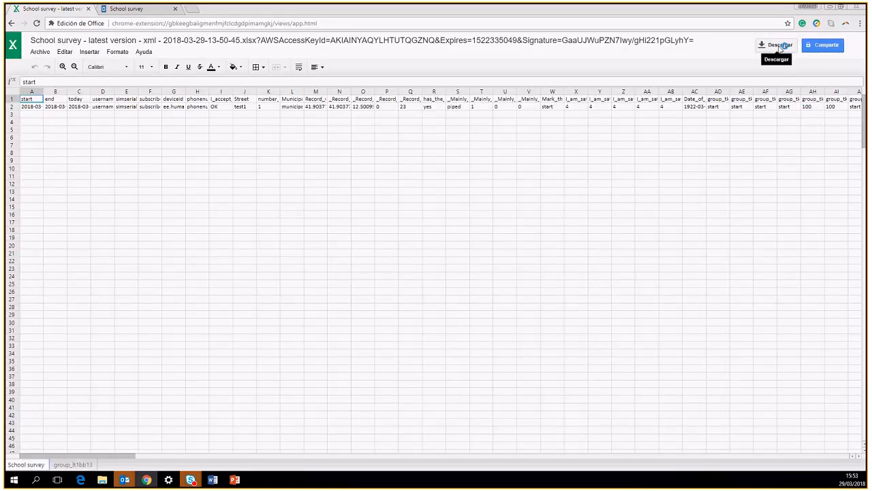
Inspect the water source headers in columns S–V and the values in AC2 and AF2
{"action": "left_click", "coordinate": [453, 100]}
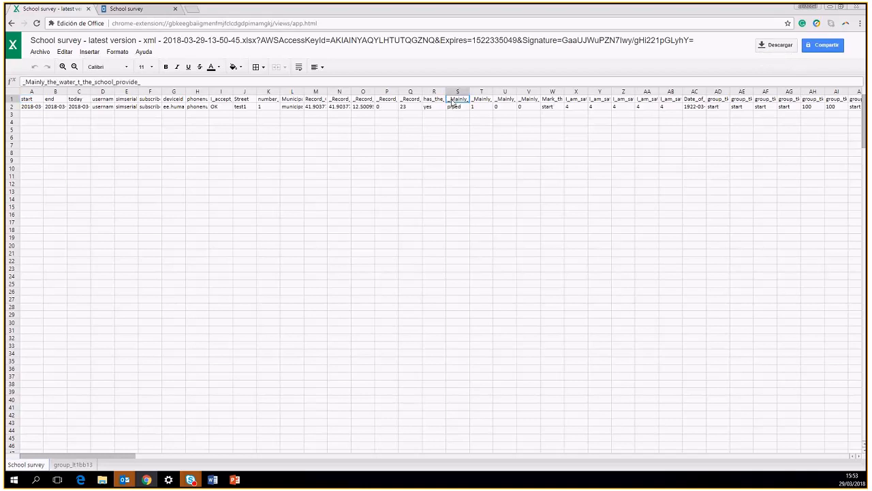
{"action": "left_click", "coordinate": [483, 101]}
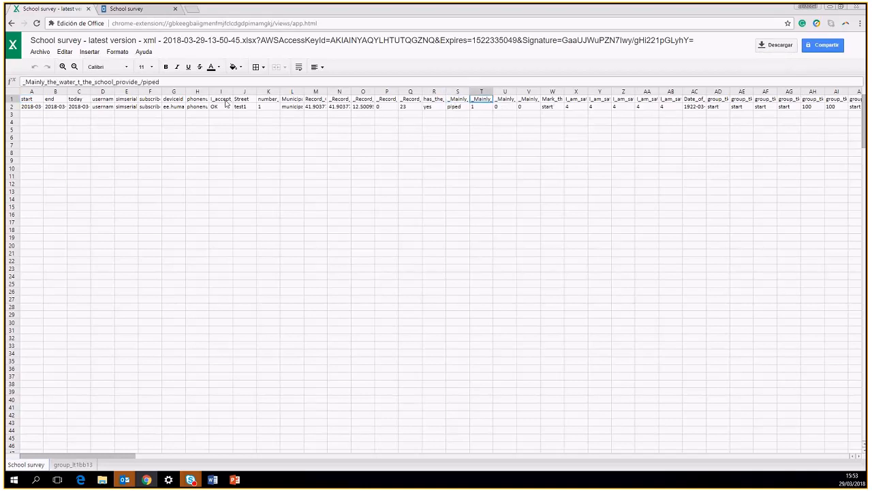
{"action": "left_click_drag", "start_coordinate": [60, 81], "coordinate": [162, 81]}
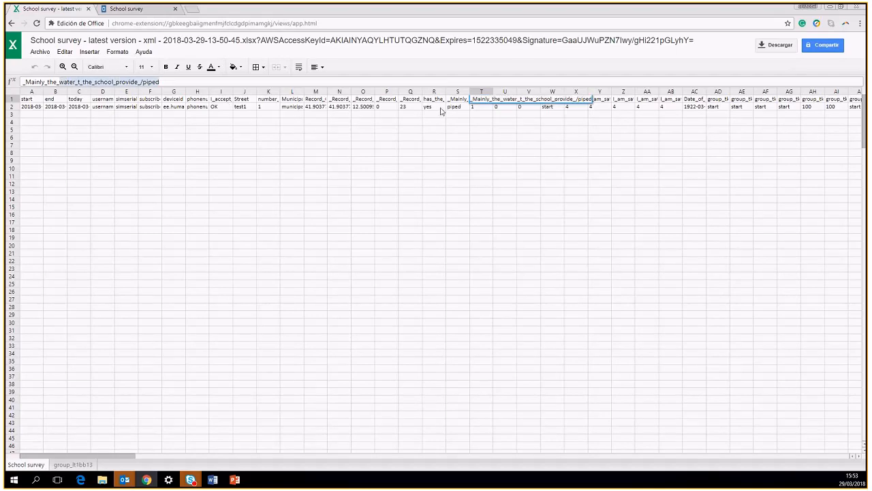
{"action": "left_click", "coordinate": [478, 108]}
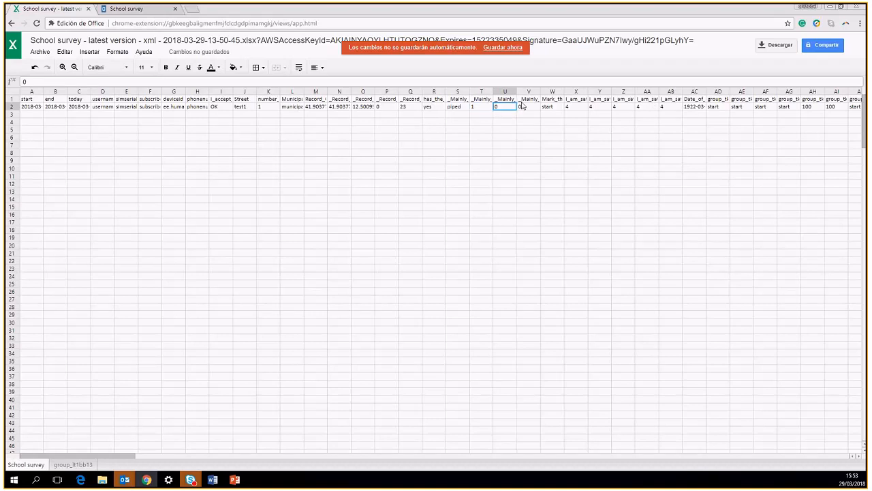
{"action": "left_click", "coordinate": [485, 102]}
{"action": "left_click_drag", "start_coordinate": [486, 104], "coordinate": [521, 111]}
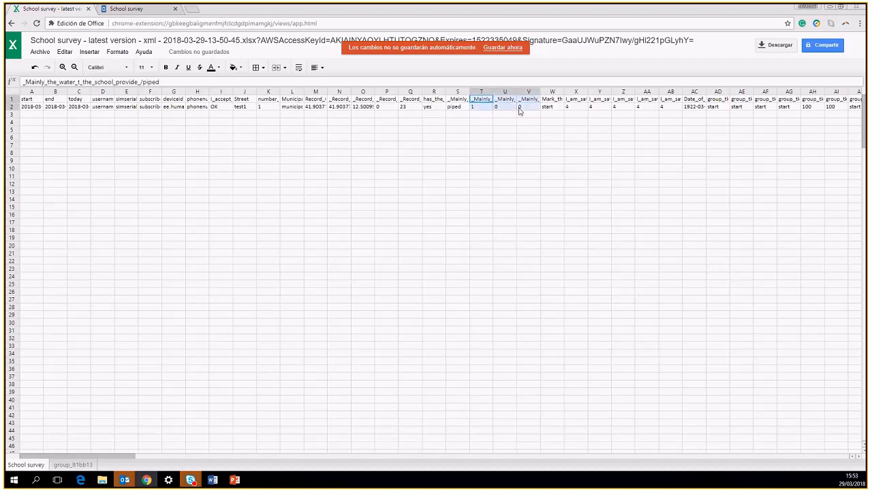
{"action": "left_click_drag", "start_coordinate": [461, 102], "coordinate": [520, 111]}
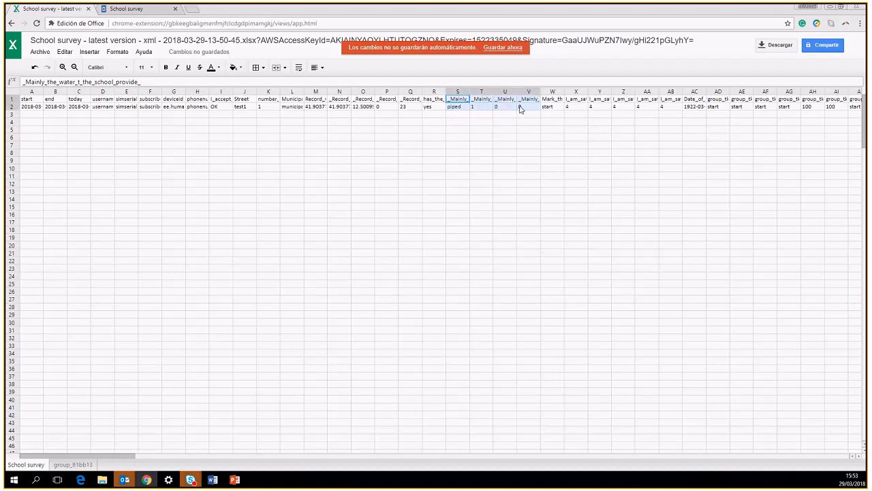
{"action": "left_click", "coordinate": [695, 107]}
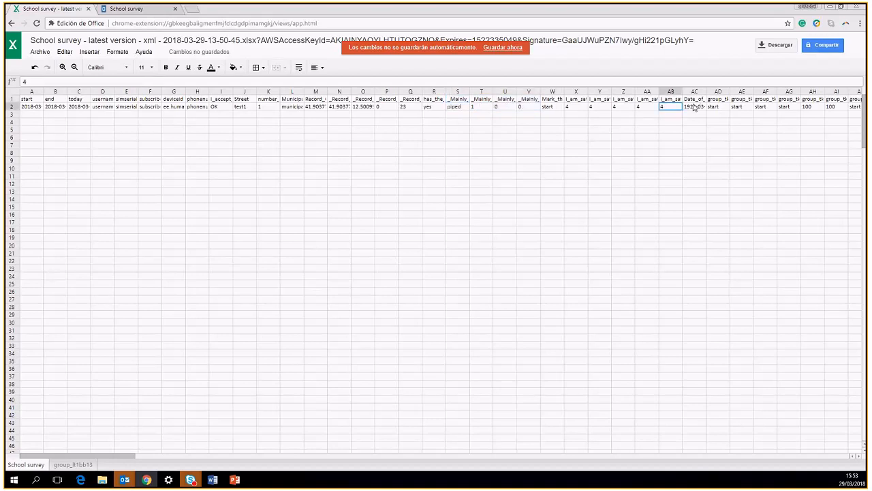
{"action": "left_click", "coordinate": [756, 107]}
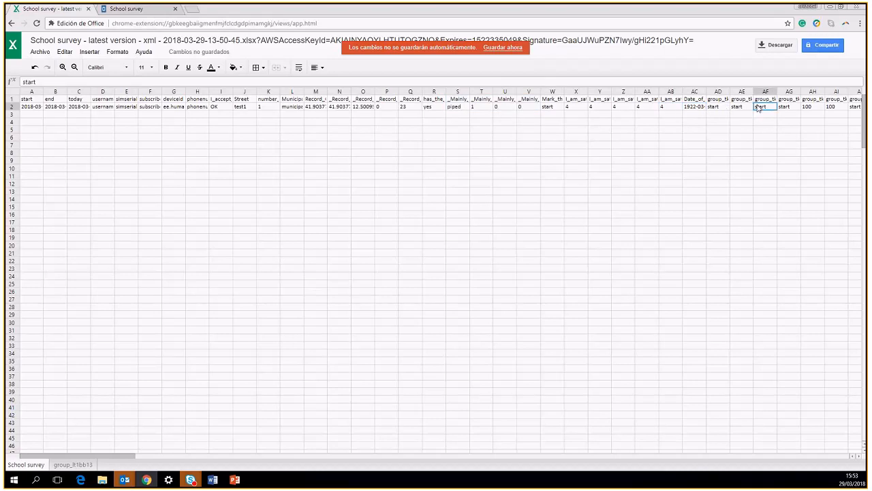
{"action": "left_click_drag", "start_coordinate": [867, 109], "coordinate": [868, 108]}
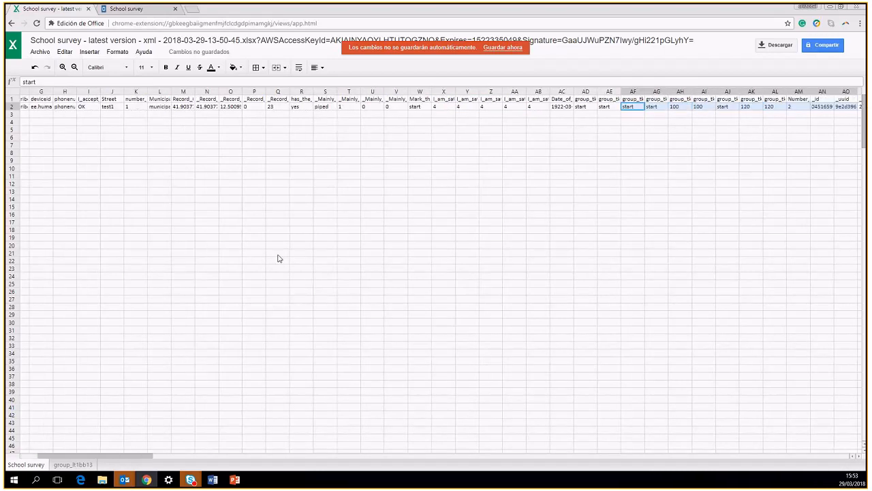
{"action": "left_click", "coordinate": [277, 167]}
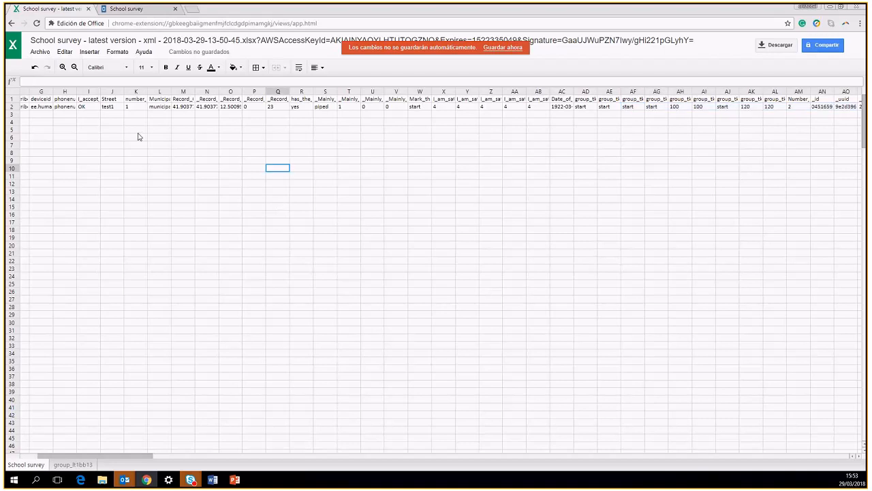
Check the phone number in H2 and consent in I2, then view the group_lt1bb13 sheet
{"action": "left_click", "coordinate": [75, 107]}
{"action": "scroll", "coordinate": [80, 107], "scroll_direction": "left", "scroll_amount": 2}
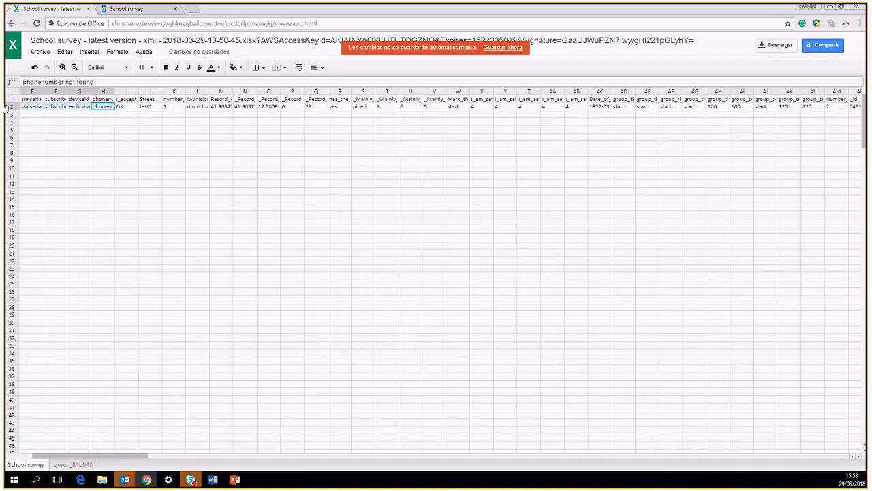
{"action": "left_click", "coordinate": [126, 107]}
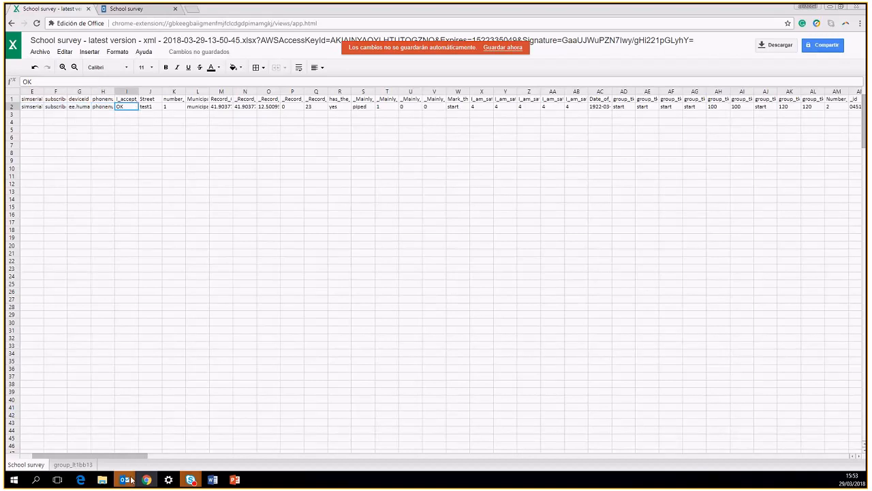
{"action": "left_click", "coordinate": [69, 464]}
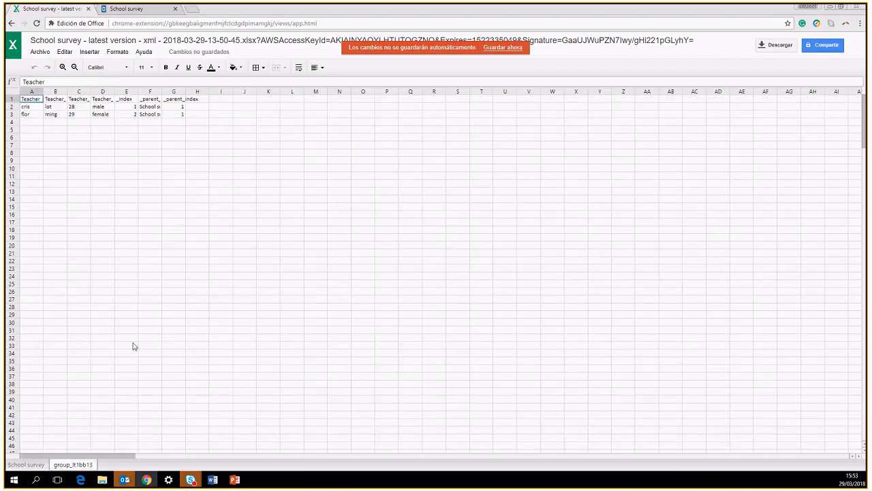
Check the first teacher's name and parent index, then the School survey's _index value in AQ2
{"action": "left_click", "coordinate": [31, 108]}
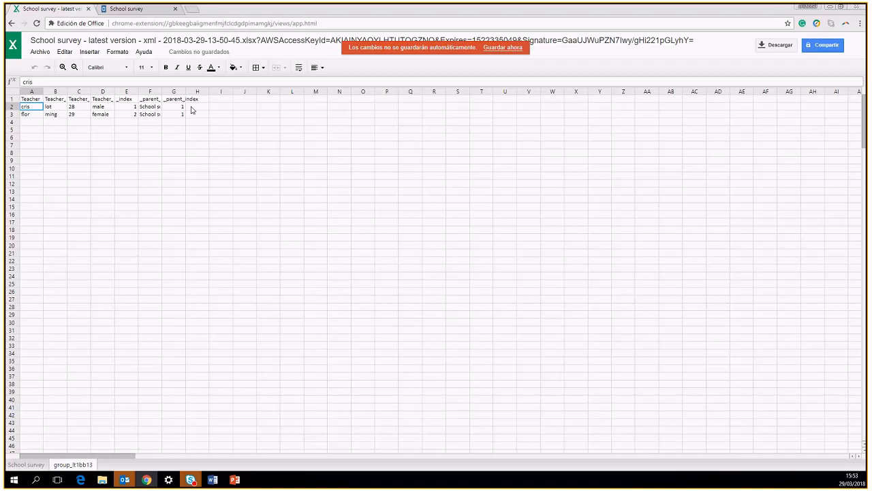
{"action": "left_click", "coordinate": [129, 106]}
{"action": "left_click", "coordinate": [181, 107]}
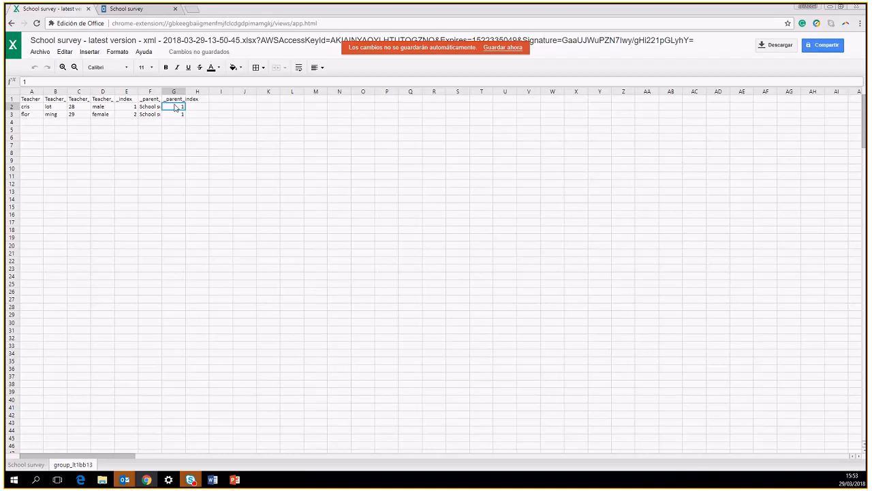
{"action": "left_click", "coordinate": [26, 464]}
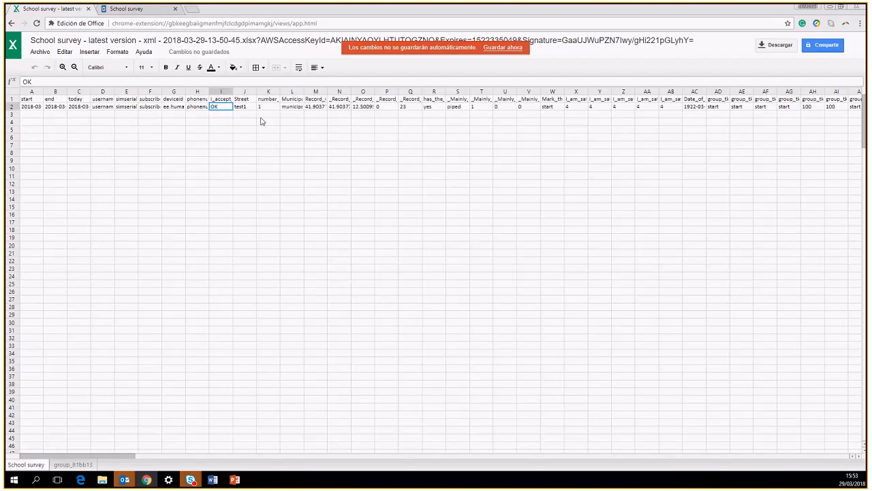
{"action": "left_click_drag", "start_coordinate": [624, 107], "coordinate": [671, 107]}
{"action": "mouse_move", "coordinate": [773, 110]}
{"action": "left_mouse_down"}
{"action": "mouse_move", "coordinate": [868, 109]}
{"action": "mouse_move", "coordinate": [781, 113]}
{"action": "left_mouse_up"}
{"action": "left_click", "coordinate": [781, 112]}
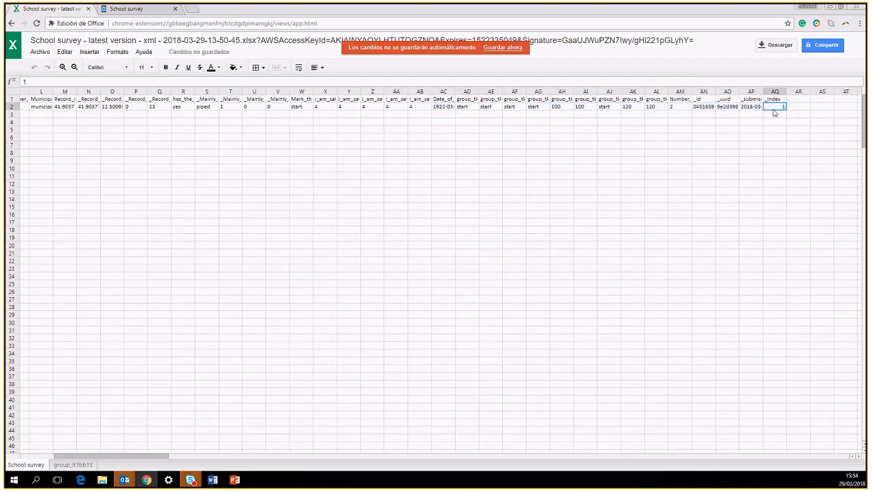
Compare the group_lt1bb13 and School survey sheets by switching between them
{"action": "left_click", "coordinate": [72, 464]}
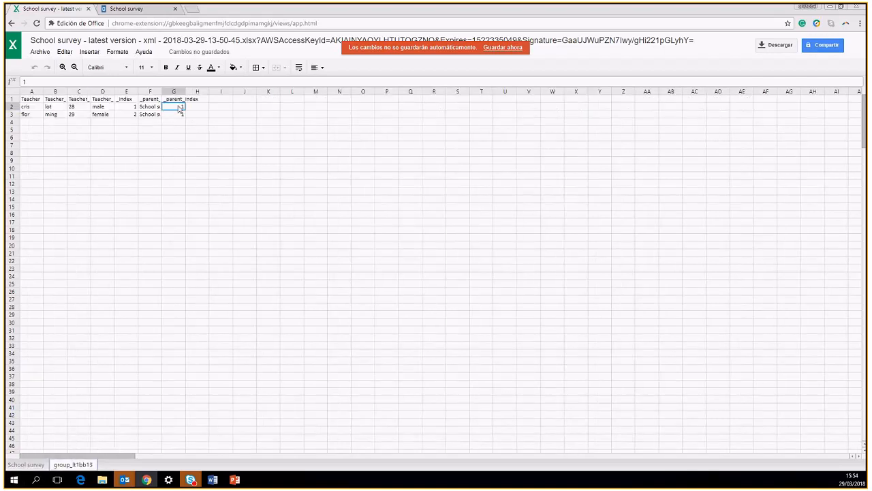
{"action": "left_click", "coordinate": [26, 464]}
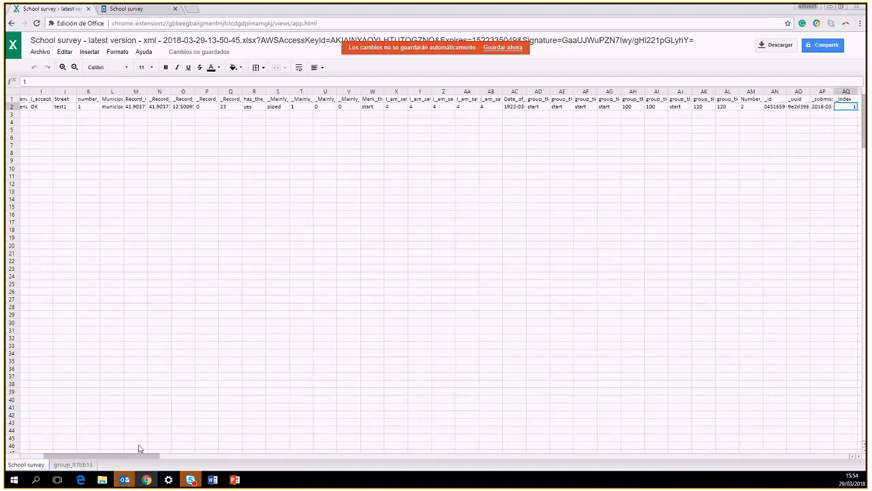
{"action": "left_click", "coordinate": [68, 464]}
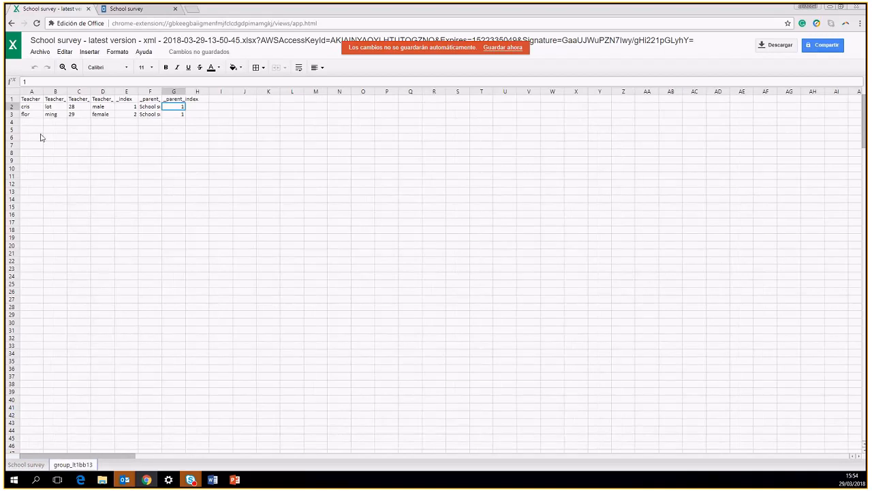
{"action": "left_click", "coordinate": [28, 464]}
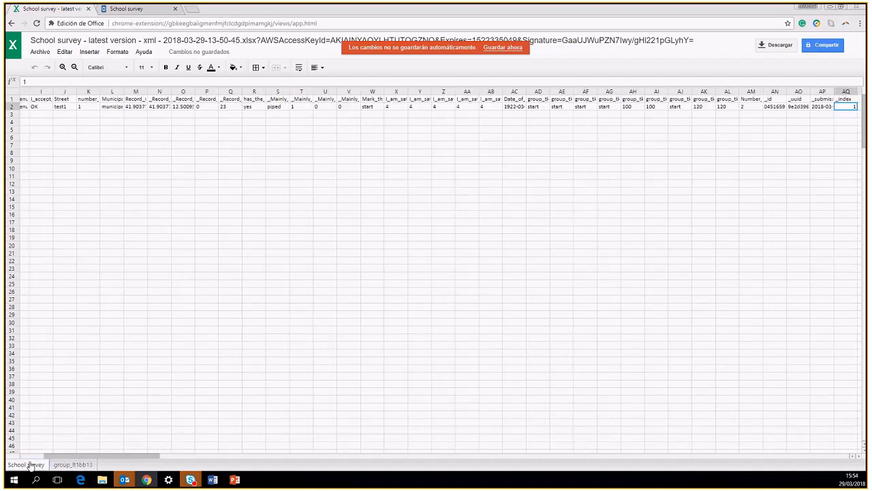
{"action": "left_click_drag", "start_coordinate": [58, 455], "coordinate": [58, 456]}
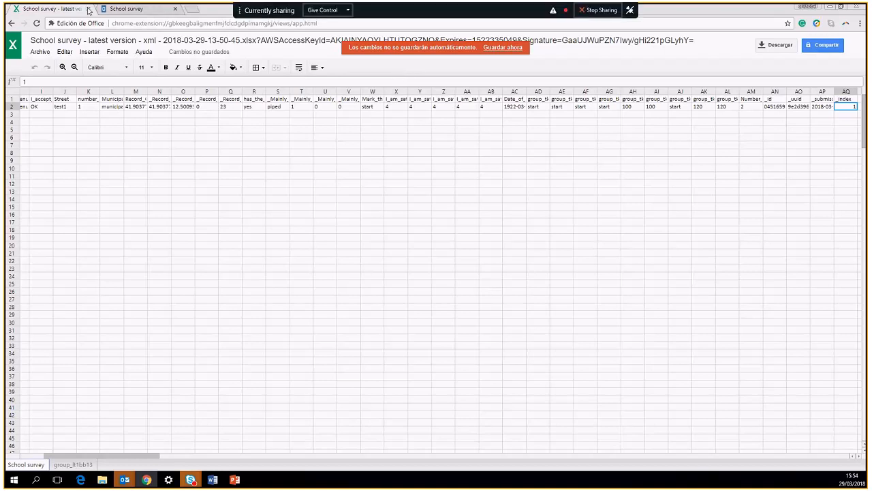
Leave the spreadsheet and return to the KoboToolbox School survey Downloads page
{"action": "left_click", "coordinate": [128, 10]}
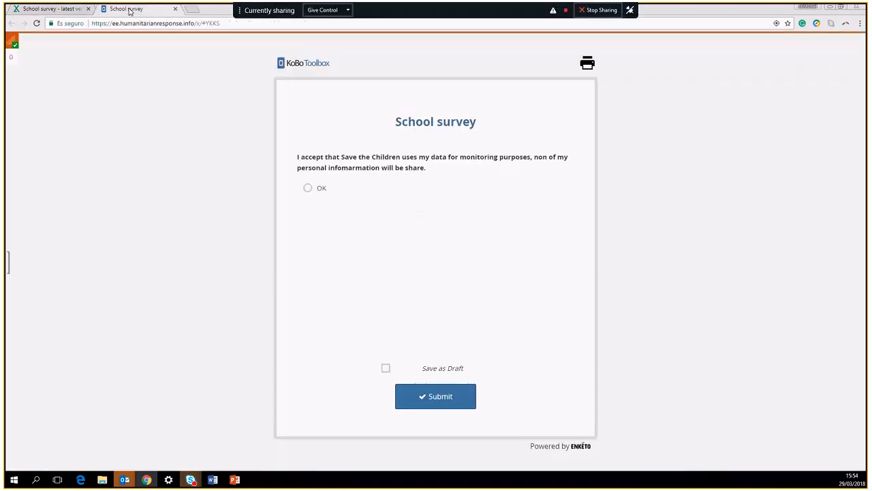
{"action": "left_click", "coordinate": [53, 9]}
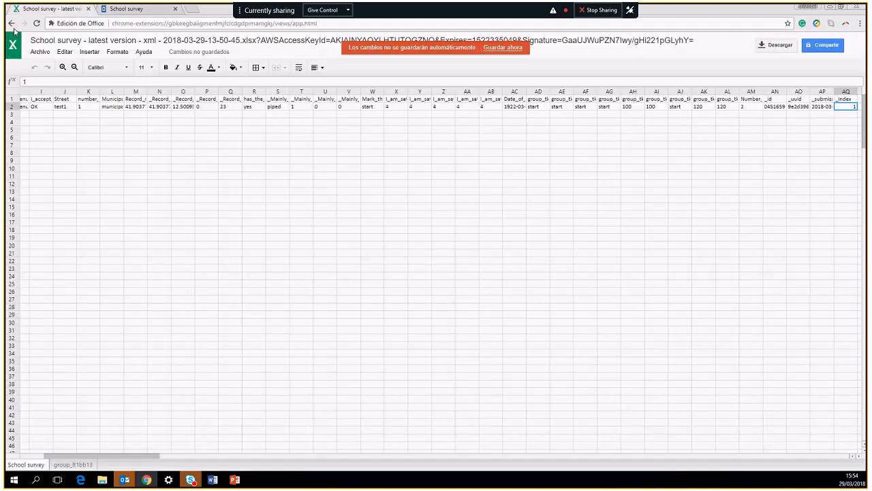
{"action": "left_click", "coordinate": [12, 24]}
Map the School survey submission, disaggregated by 'has the school access to water'
{"action": "key", "text": "Return"}
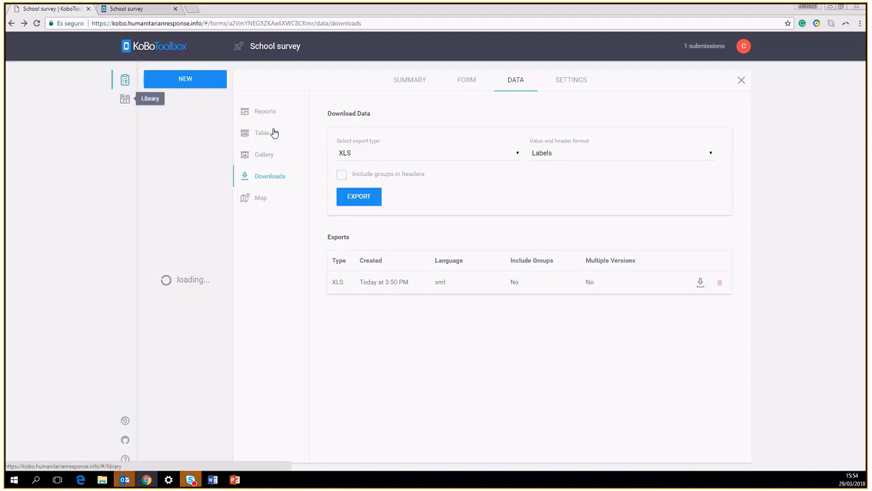
{"action": "left_click", "coordinate": [257, 200]}
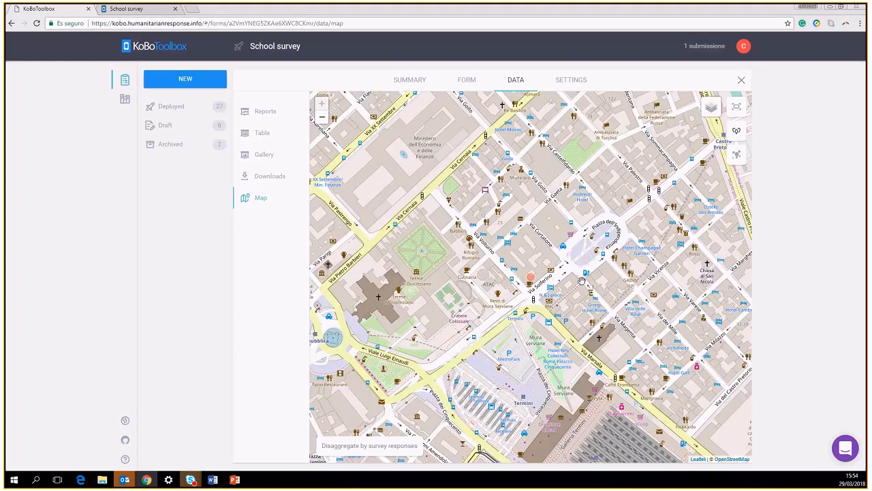
{"action": "left_click", "coordinate": [374, 450]}
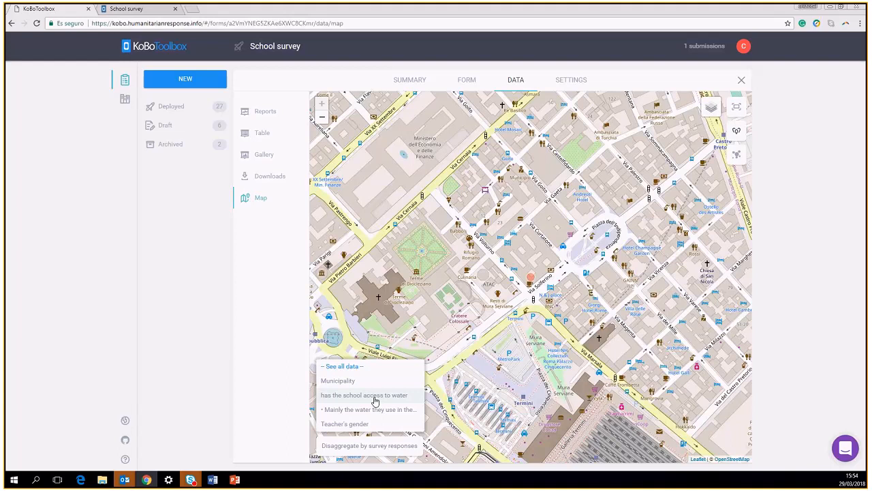
{"action": "left_click", "coordinate": [374, 396]}
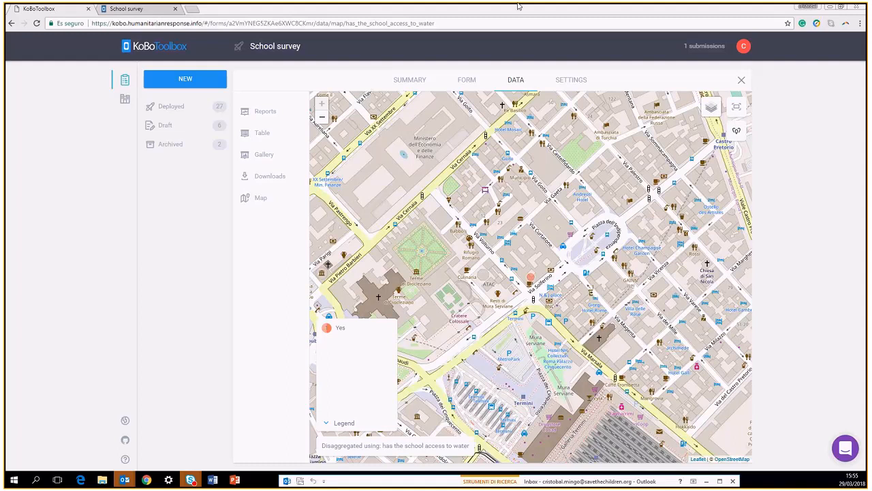
{"action": "left_click_drag", "start_coordinate": [518, 4], "coordinate": [482, 4]}
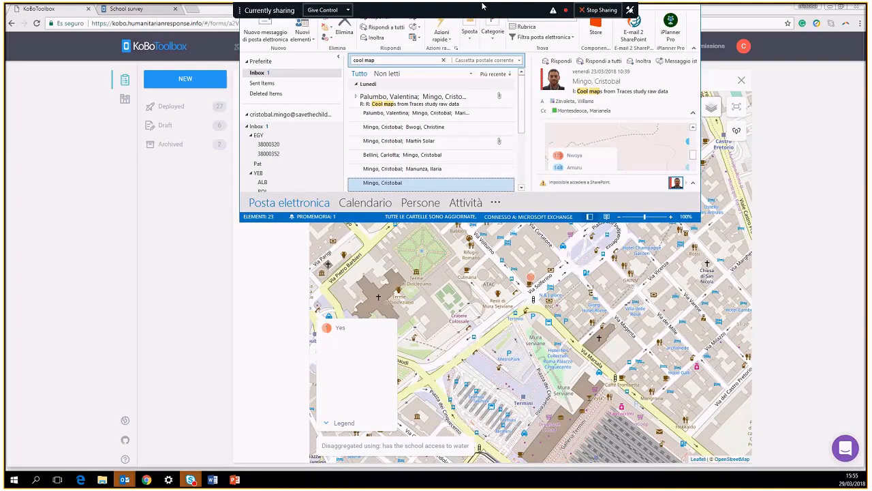
Maximize Outlook and scroll through the 'Cool maps from Traces study raw data' email's cash-income maps
{"action": "double_click", "coordinate": [482, 6]}
{"action": "scroll", "coordinate": [577, 234], "scroll_direction": "up", "scroll_amount": 2}
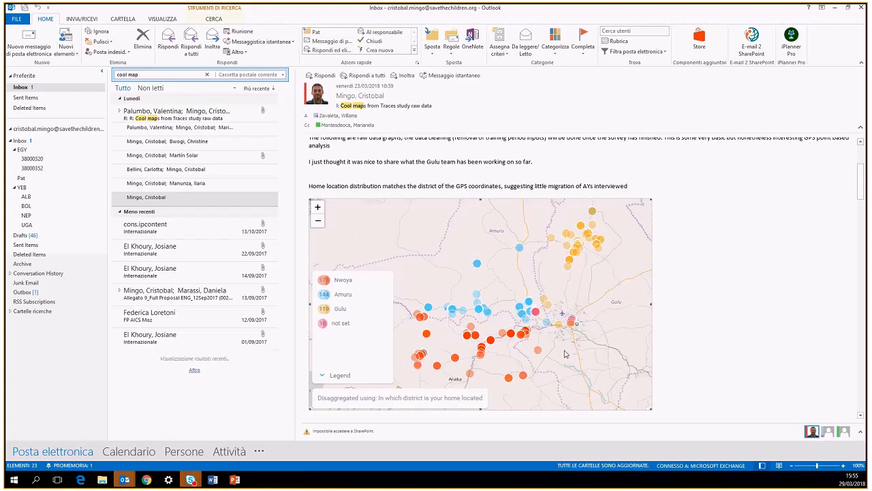
{"action": "scroll", "coordinate": [664, 297], "scroll_direction": "down", "scroll_amount": 1}
{"action": "scroll", "coordinate": [664, 297], "scroll_direction": "down", "scroll_amount": 2}
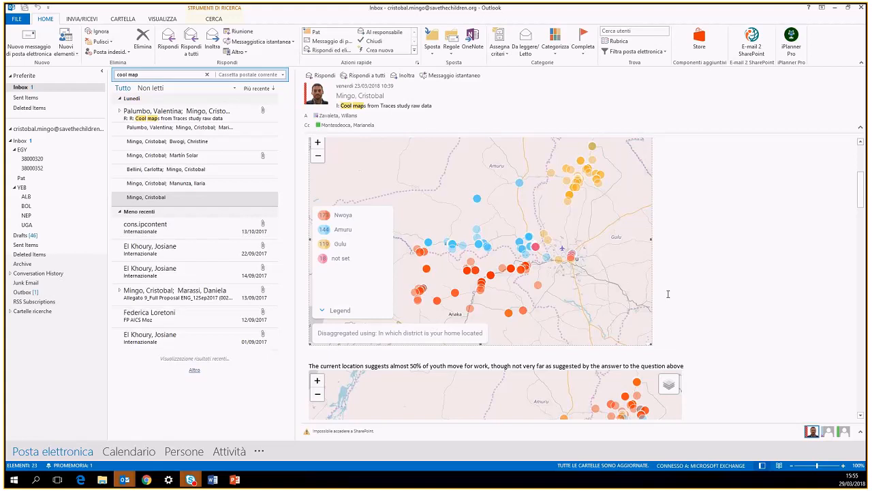
{"action": "scroll", "coordinate": [669, 262], "scroll_direction": "down", "scroll_amount": 3}
{"action": "scroll", "coordinate": [669, 263], "scroll_direction": "down", "scroll_amount": 2}
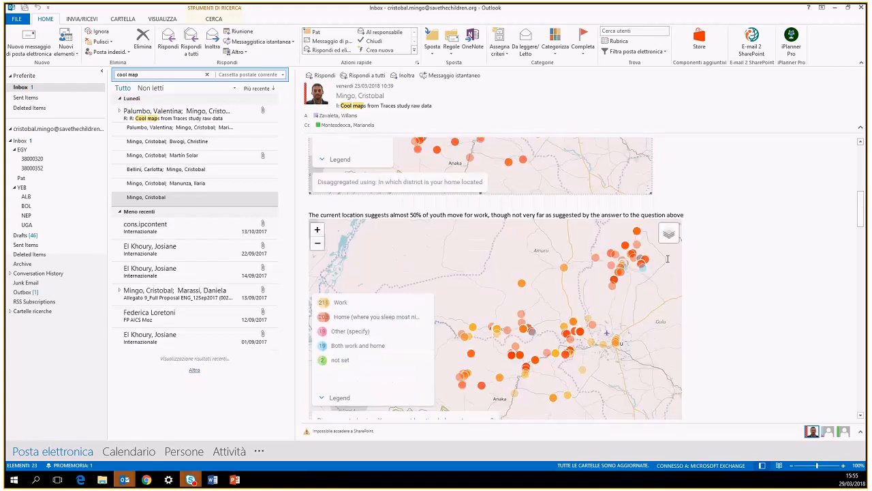
{"action": "scroll", "coordinate": [668, 259], "scroll_direction": "down", "scroll_amount": 3}
{"action": "scroll", "coordinate": [669, 253], "scroll_direction": "down", "scroll_amount": 3}
{"action": "scroll", "coordinate": [669, 254], "scroll_direction": "down", "scroll_amount": 8}
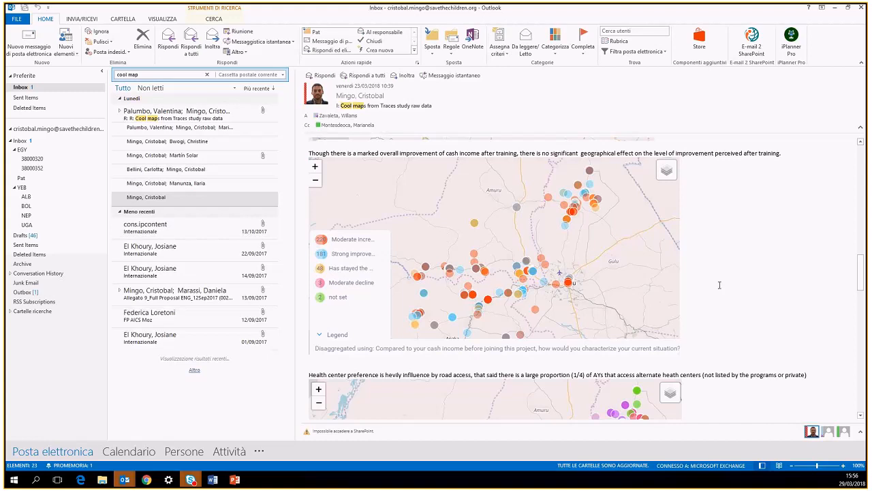
{"action": "scroll", "coordinate": [719, 285], "scroll_direction": "down", "scroll_amount": 5}
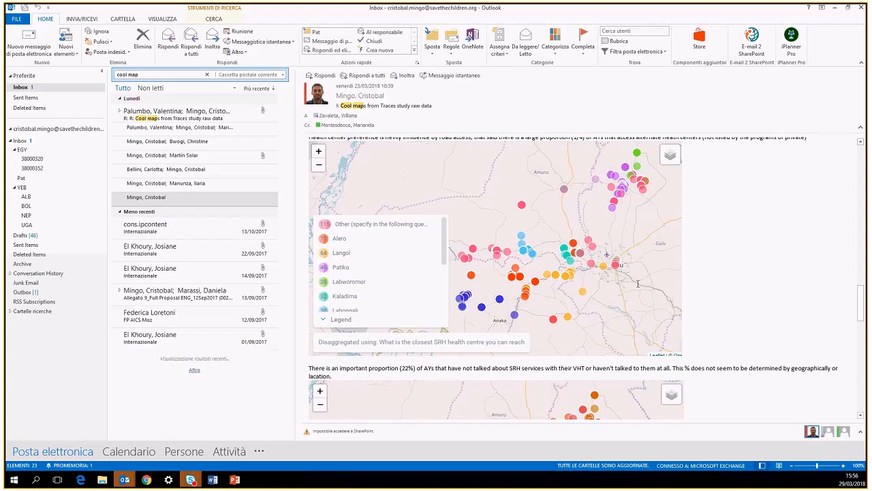
{"action": "scroll", "coordinate": [637, 284], "scroll_direction": "up", "scroll_amount": 1}
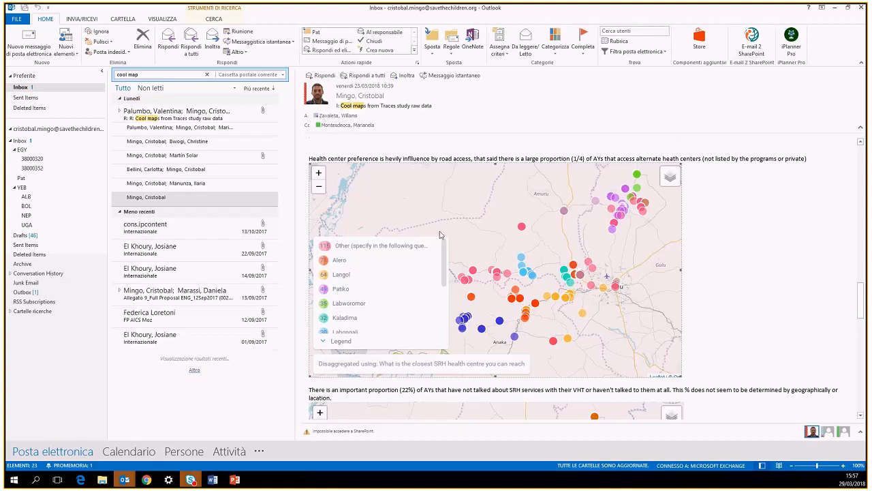
{"action": "scroll", "coordinate": [629, 316], "scroll_direction": "down", "scroll_amount": 4}
{"action": "scroll", "coordinate": [629, 316], "scroll_direction": "down", "scroll_amount": 6}
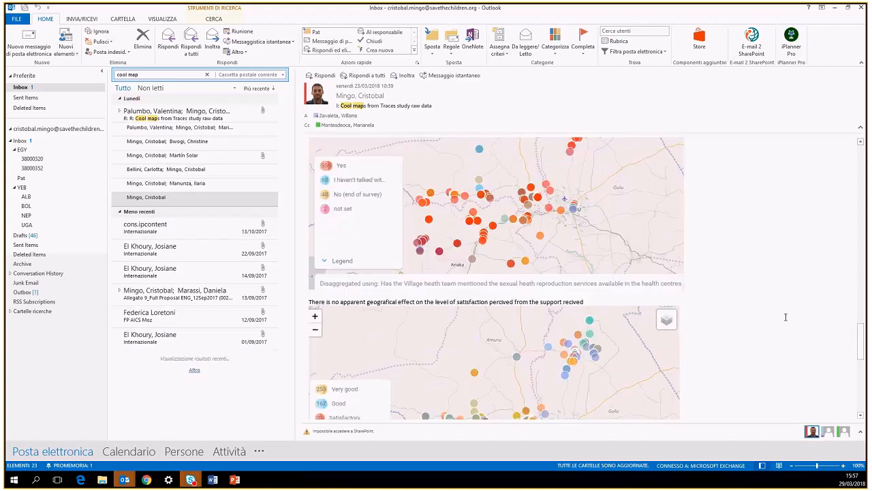